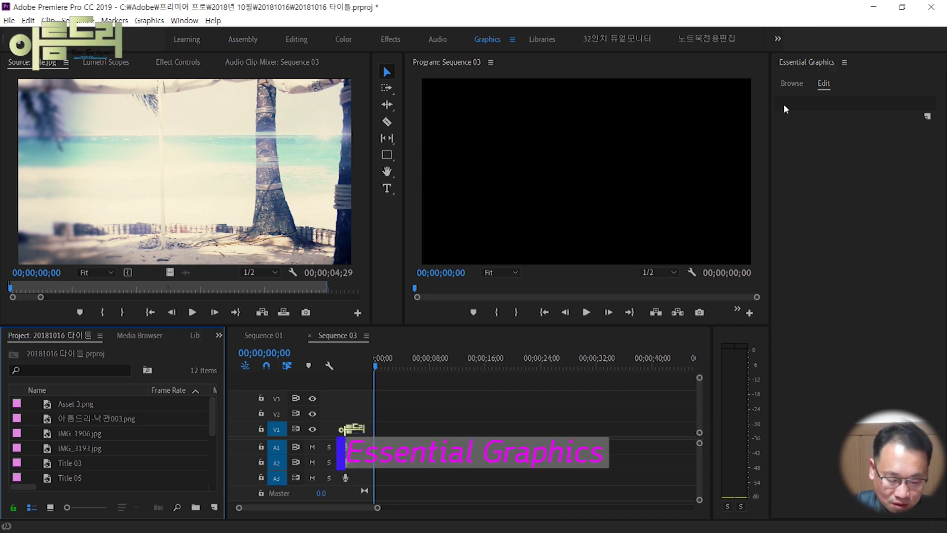
pyautogui.press('super+plus')
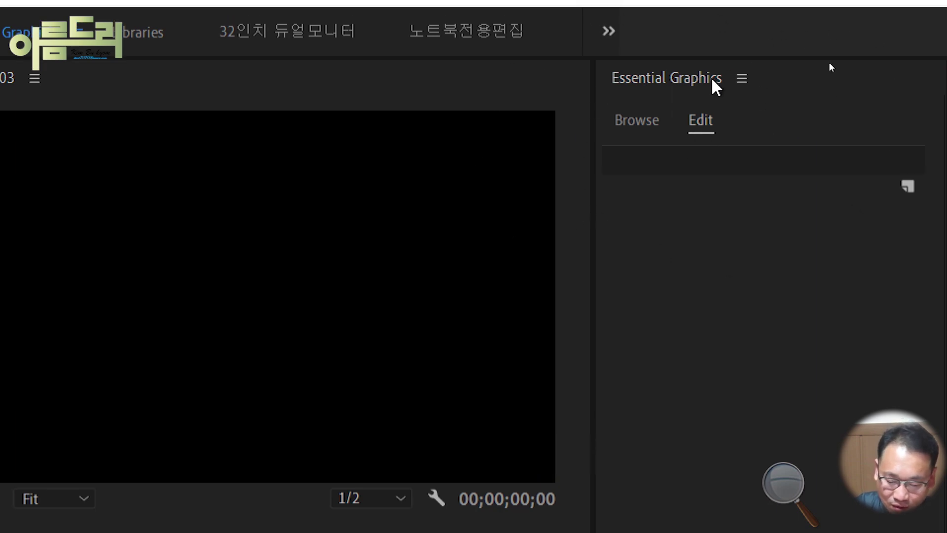
pyautogui.press('super+minus')
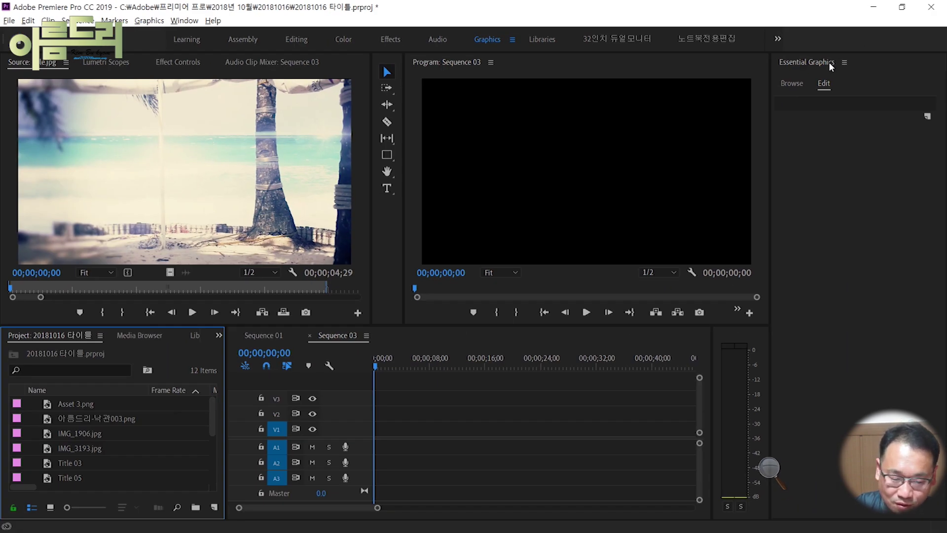
pyautogui.click(768, 468)
pyautogui.moveTo(790, 458); pyautogui.dragTo(65, 362)
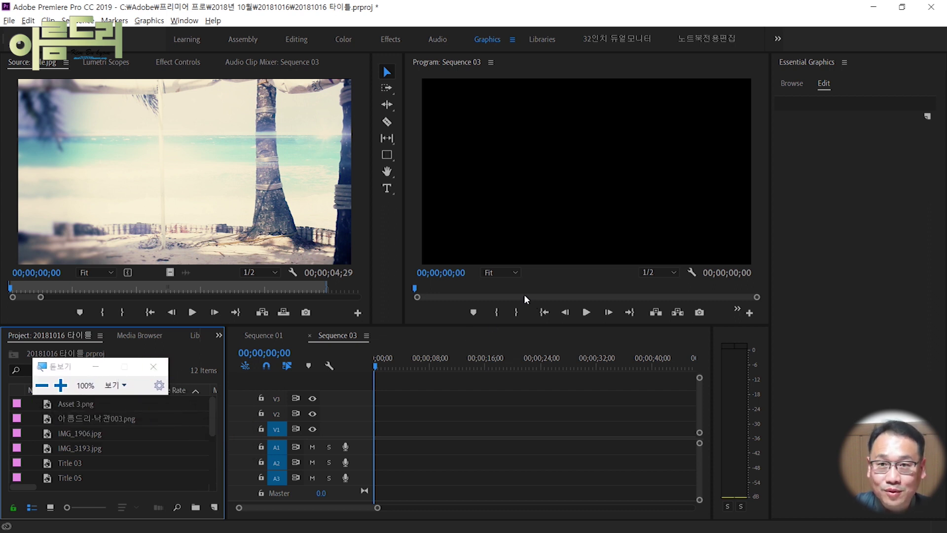
# Add a text layer reading "항상 보아도 예쁘다." in the lower left of the Program monitor frame.
pyautogui.click(388, 189)
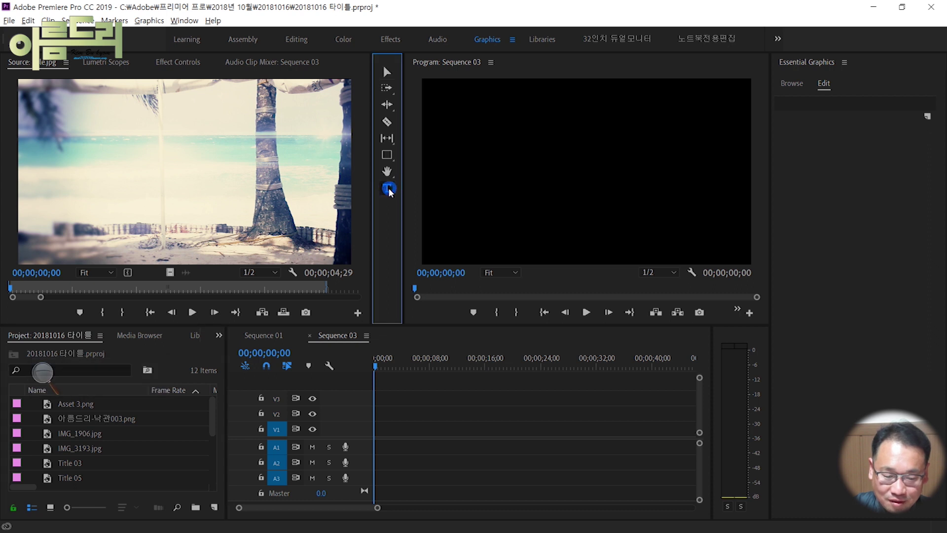
pyautogui.click(461, 224)
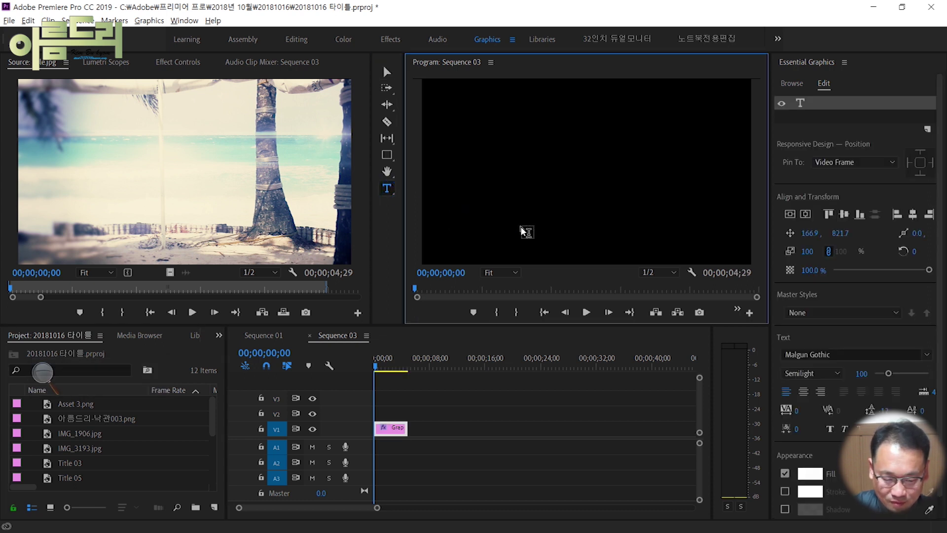
pyautogui.write('항상 보아도 예쁘다.')
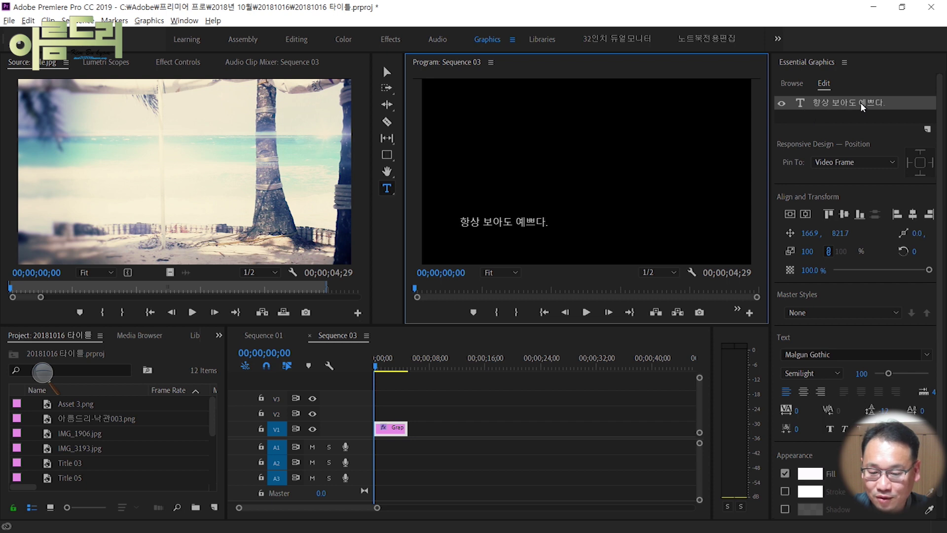
# Look through the ready-made graphics templates and return to the text layer's editing properties.
pyautogui.click(791, 84)
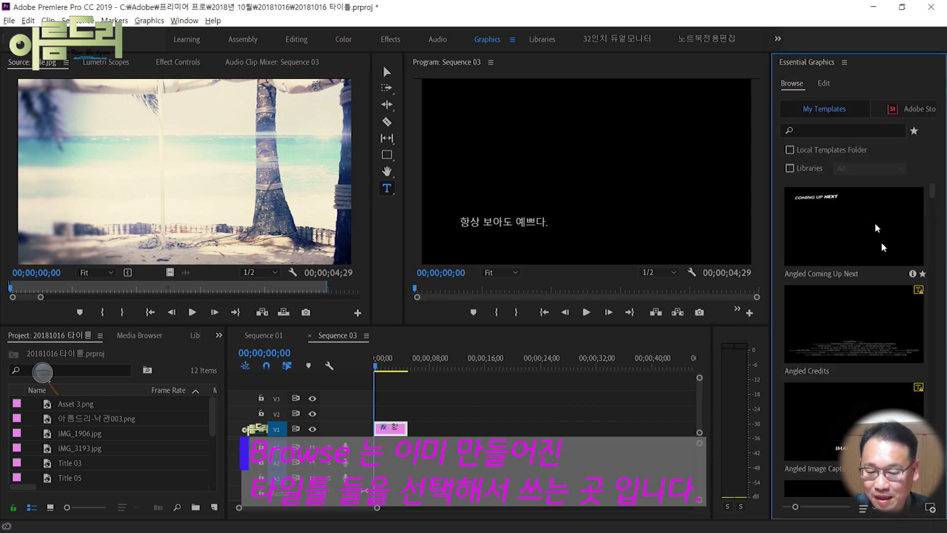
pyautogui.scroll(-3, 875, 361)
pyautogui.scroll(3, 854, 296)
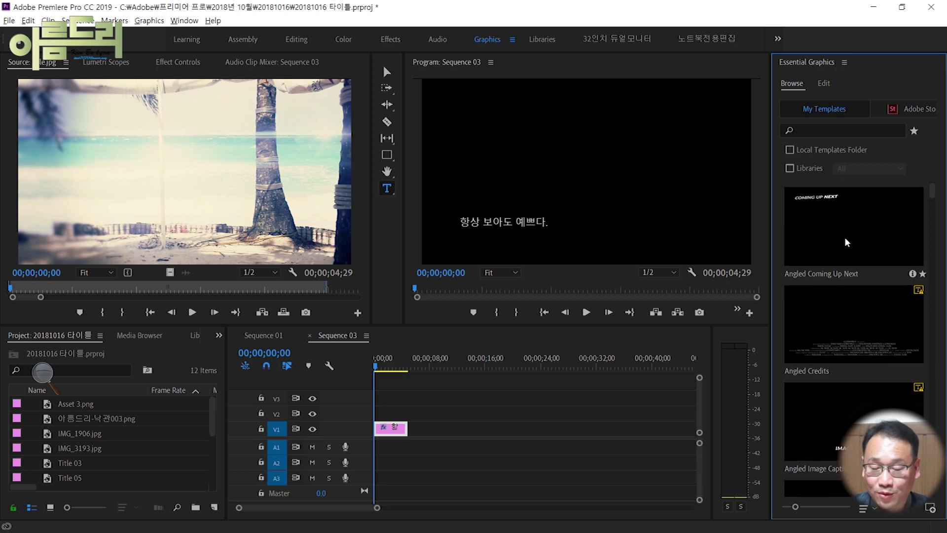
pyautogui.click(824, 84)
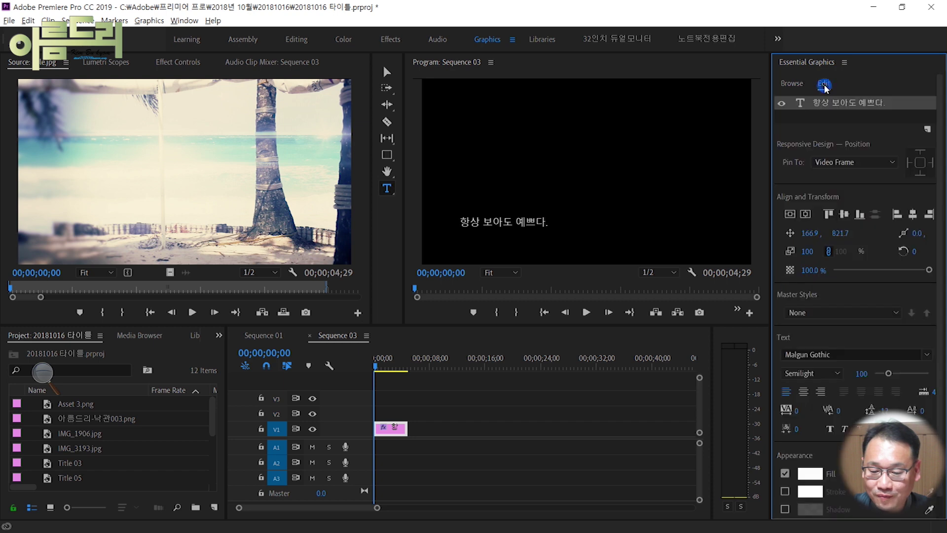
pyautogui.scroll(-1, 871, 244)
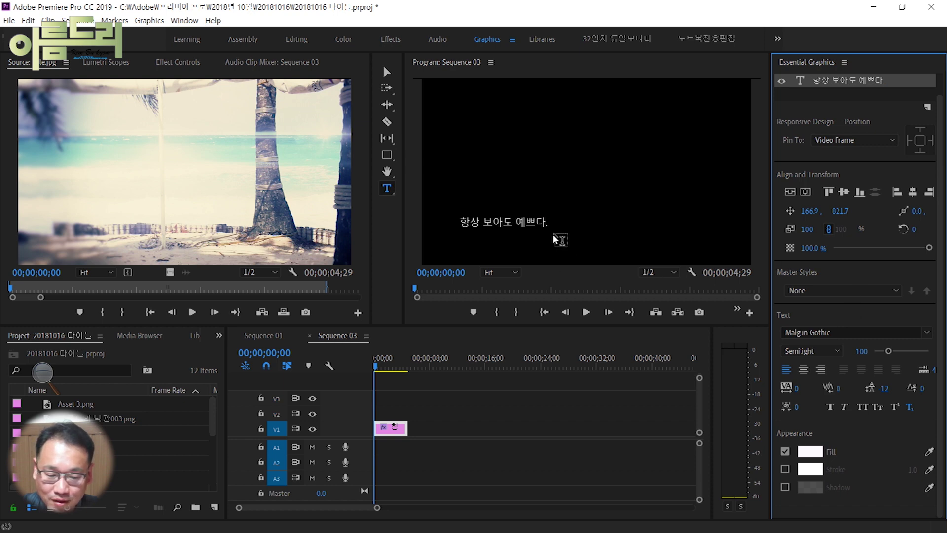
# Move the text up to about 258.9, 530.8 in the frame and enlarge it to about 203% scale.
pyautogui.click(387, 73)
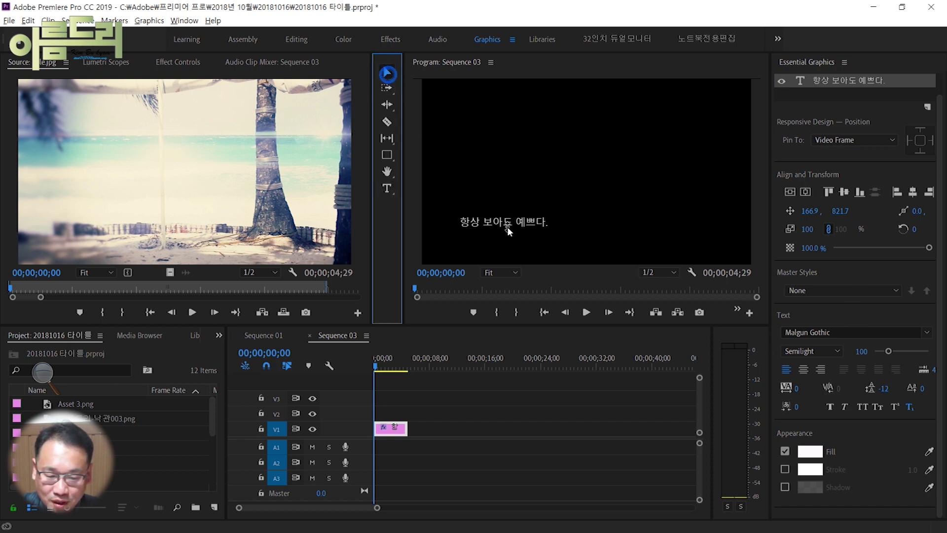
pyautogui.moveTo(483, 223); pyautogui.dragTo(504, 174)
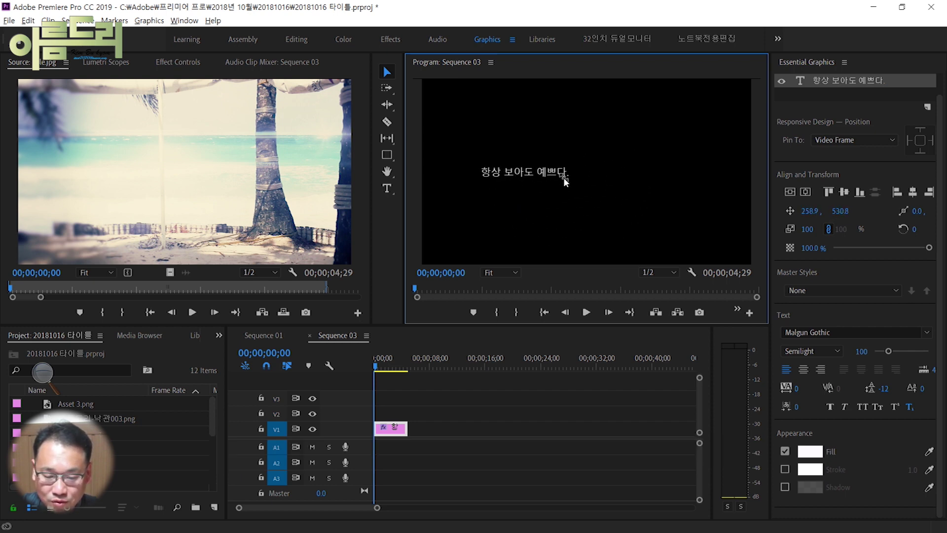
pyautogui.moveTo(564, 177); pyautogui.dragTo(626, 164)
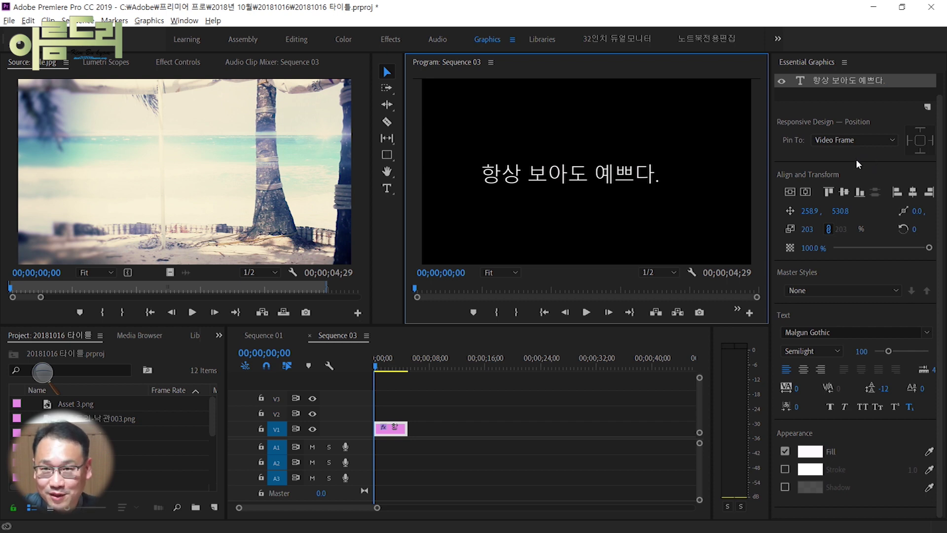
# Center the text vertically in the frame, and center it horizontally after moving it down near the lower edge.
pyautogui.click(791, 192)
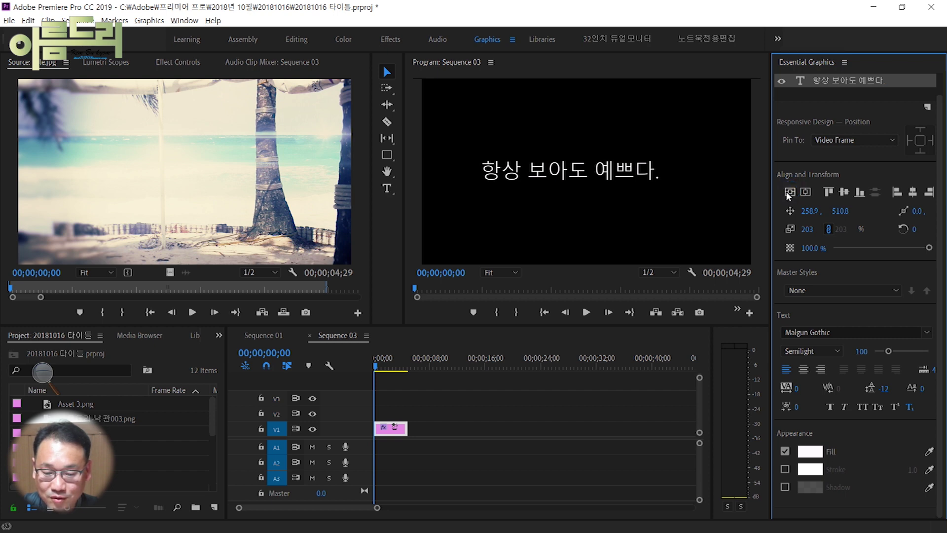
pyautogui.moveTo(604, 188); pyautogui.dragTo(585, 250)
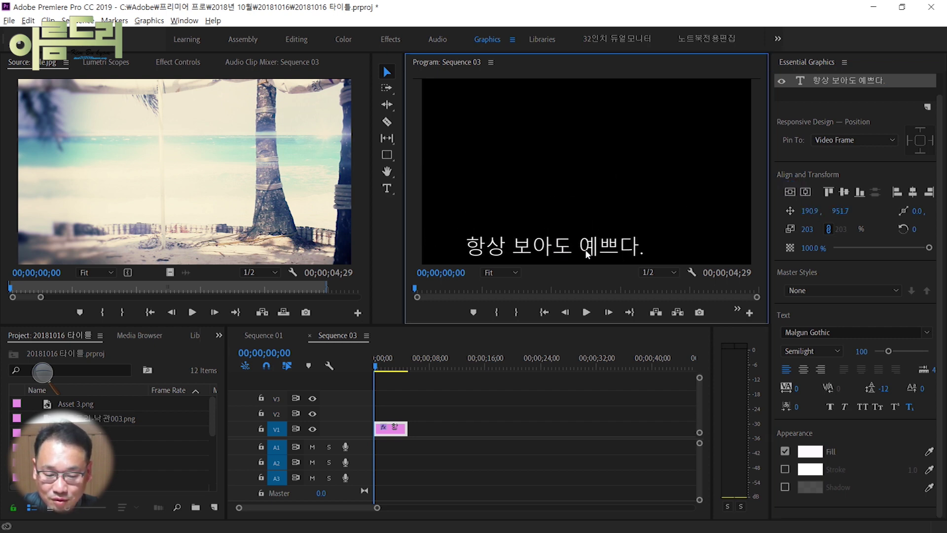
pyautogui.click(805, 192)
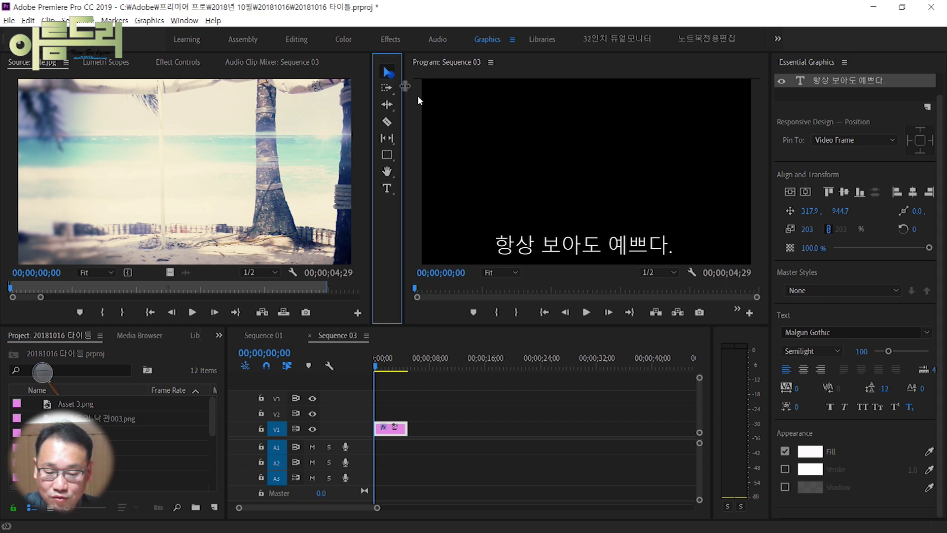
# Reposition the text in the lower left of the frame at about 96.5, 870.8, with its scale at 203%.
pyautogui.moveTo(579, 247)
pyautogui.mouseDown()
pyautogui.moveTo(605, 146)
pyautogui.moveTo(622, 157)
pyautogui.moveTo(579, 164)
pyautogui.moveTo(581, 239)
pyautogui.moveTo(570, 241)
pyautogui.mouseUp()
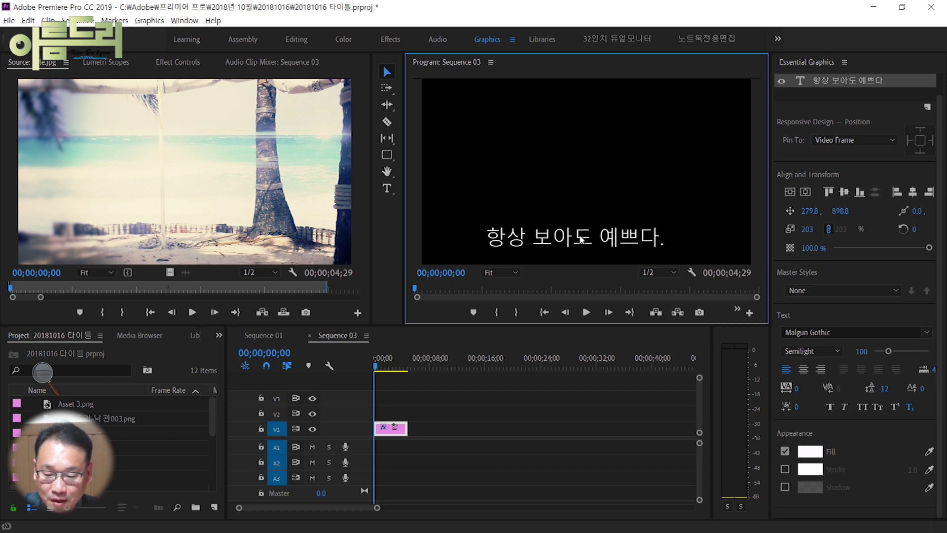
pyautogui.moveTo(666, 230); pyautogui.dragTo(644, 230)
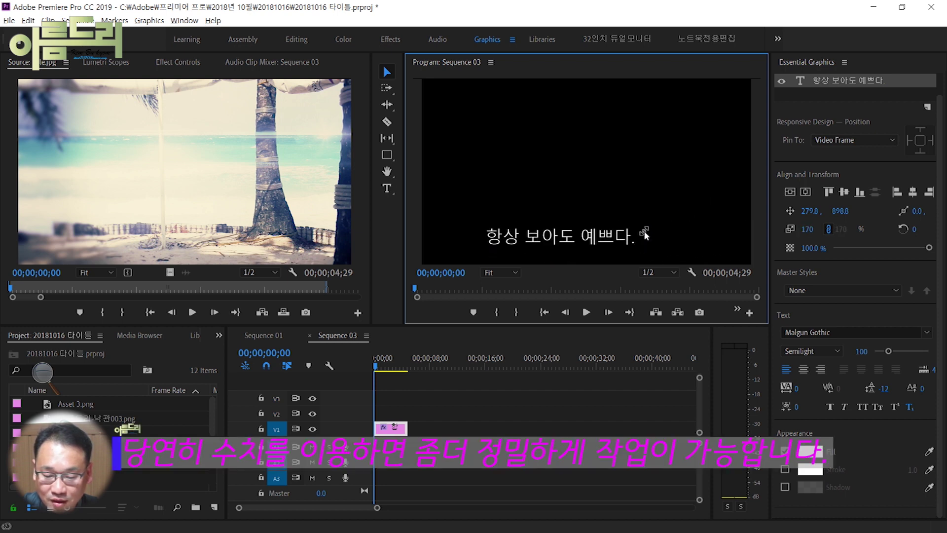
pyautogui.moveTo(635, 227); pyautogui.dragTo(563, 237)
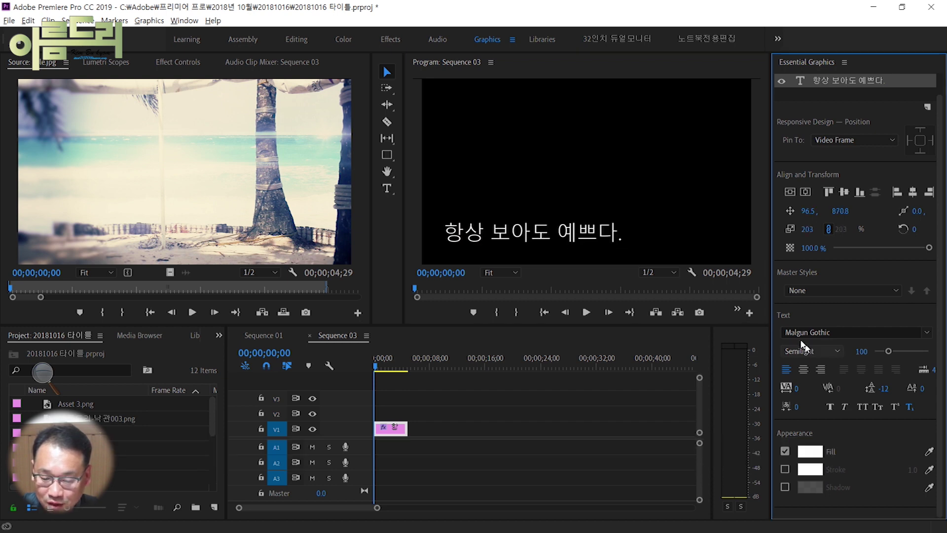
# Set the text's font to Adobe Gothic Std and its font size to 117.
pyautogui.click(926, 332)
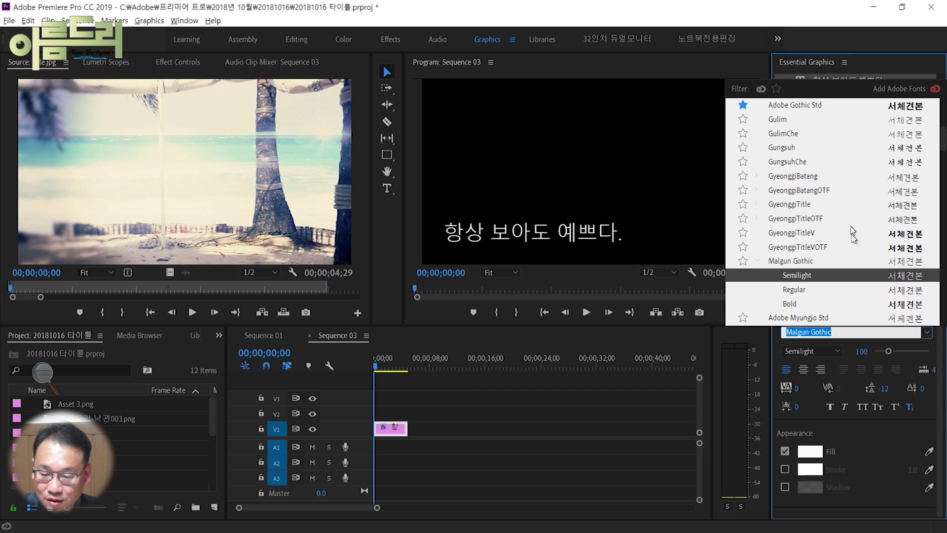
pyautogui.click(830, 106)
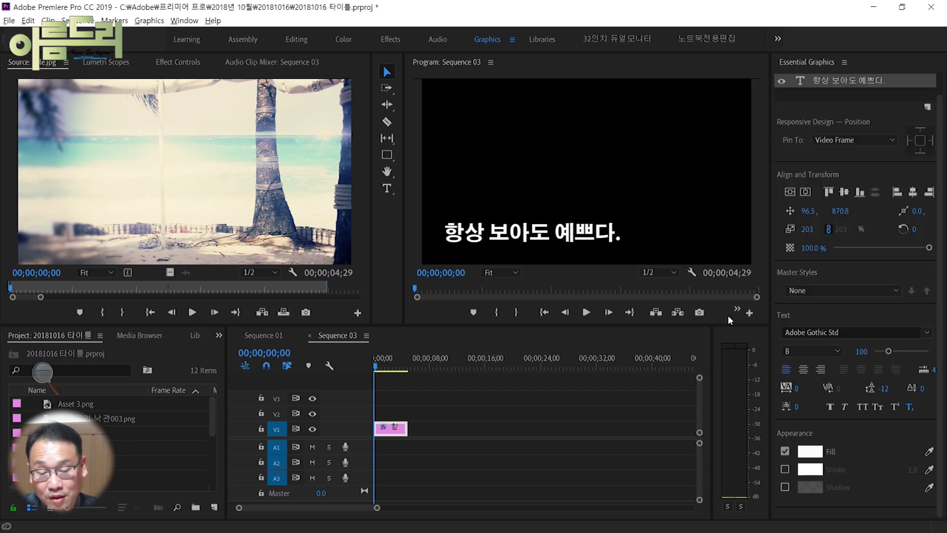
pyautogui.click(833, 352)
pyautogui.click(833, 352)
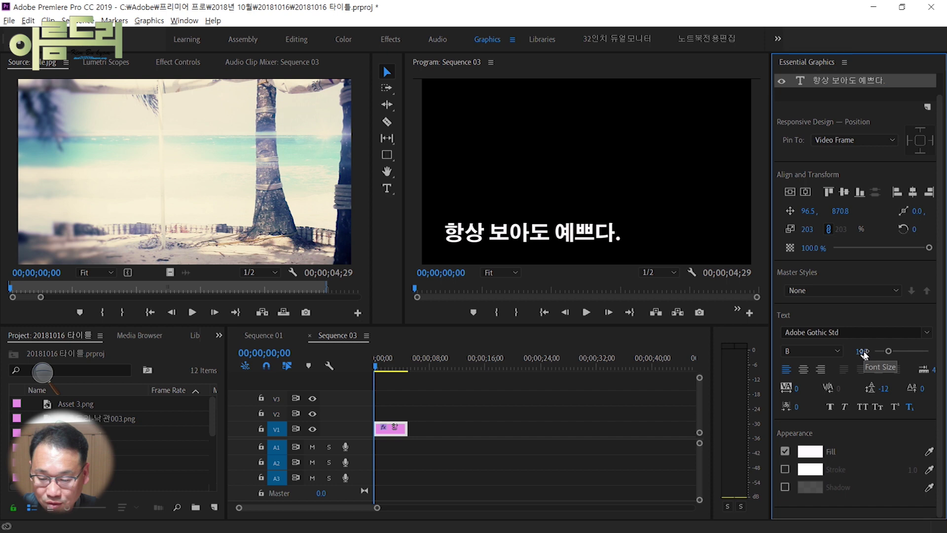
pyautogui.moveTo(863, 351)
pyautogui.mouseDown()
pyautogui.moveTo(886, 345)
pyautogui.moveTo(867, 352)
pyautogui.moveTo(887, 348)
pyautogui.moveTo(875, 352)
pyautogui.mouseUp()
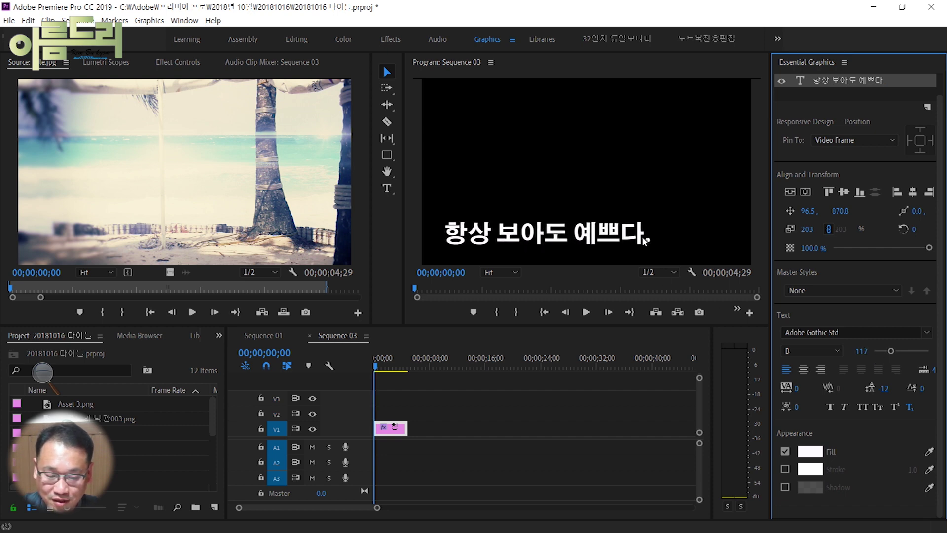
# Add a second line reading "잠시 보아도 예쁘다." and move the text block up to about 93.5, 554.8.
pyautogui.click(387, 188)
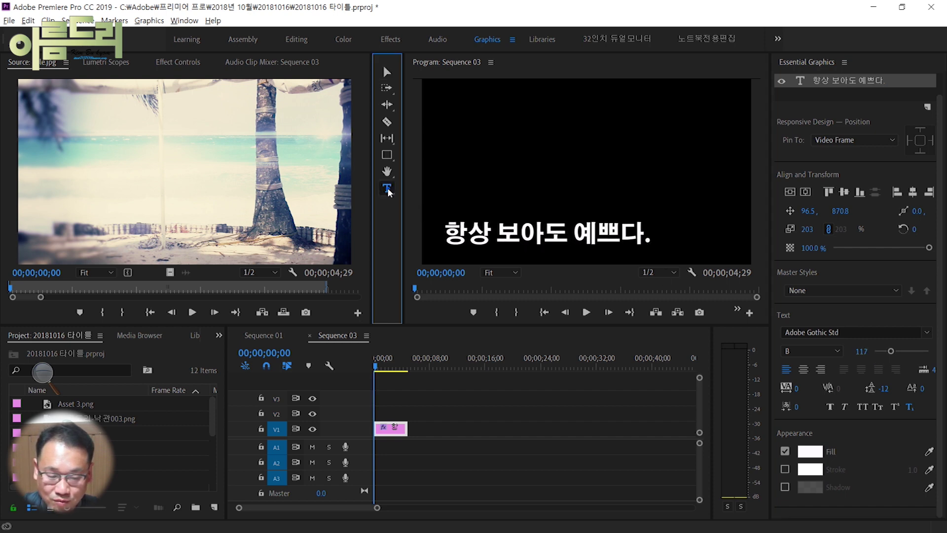
pyautogui.click(647, 236)
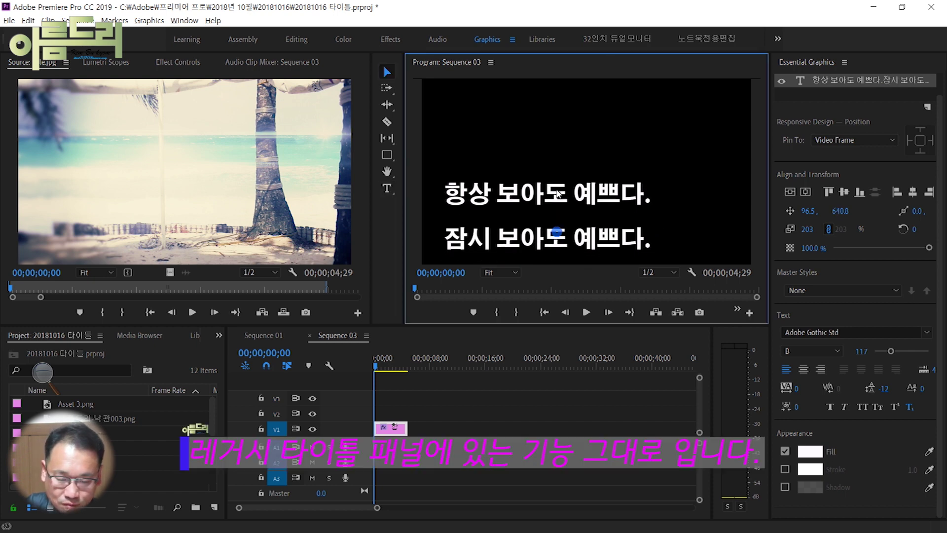
pyautogui.moveTo(558, 185); pyautogui.dragTo(557, 181)
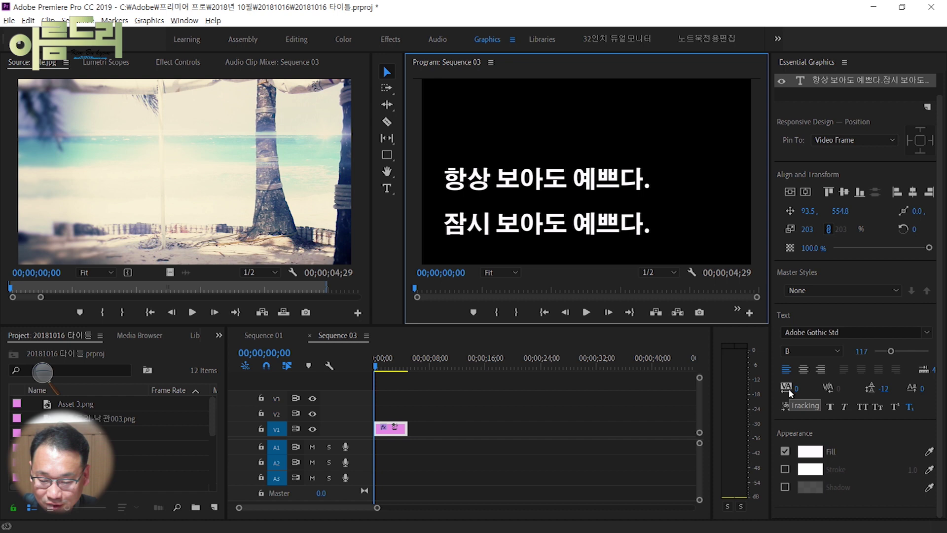
# Set the two-line text's tracking to 202 and leading to -25, repositioning the block at about 147.4, 447.8.
pyautogui.moveTo(789, 389); pyautogui.dragTo(886, 394)
pyautogui.moveTo(799, 388); pyautogui.dragTo(777, 408)
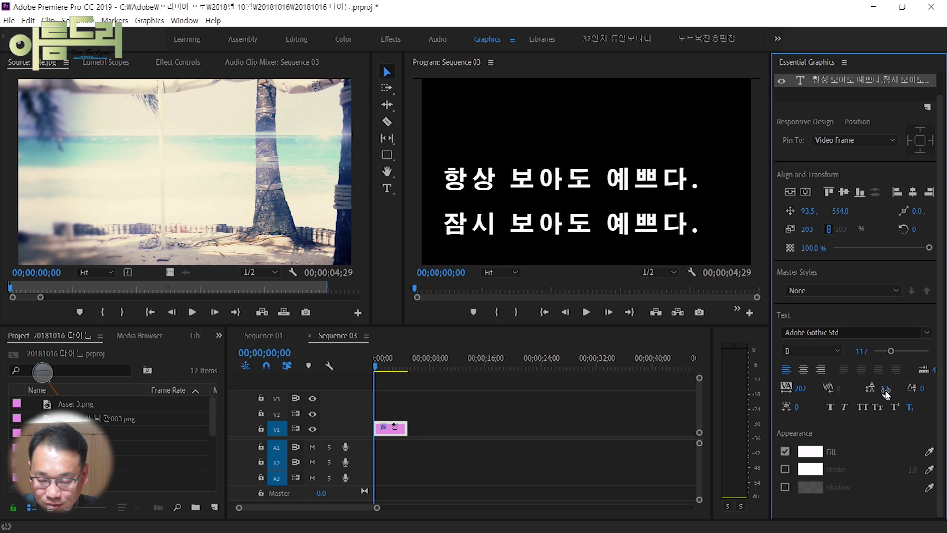
pyautogui.moveTo(884, 390)
pyautogui.mouseDown()
pyautogui.moveTo(922, 395)
pyautogui.moveTo(882, 398)
pyautogui.moveTo(892, 398)
pyautogui.mouseUp()
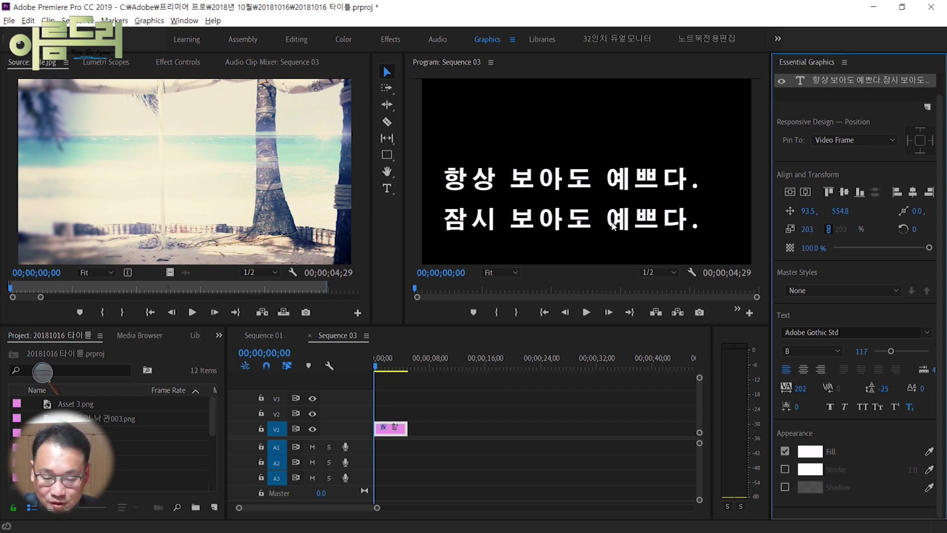
pyautogui.moveTo(613, 224); pyautogui.dragTo(625, 207)
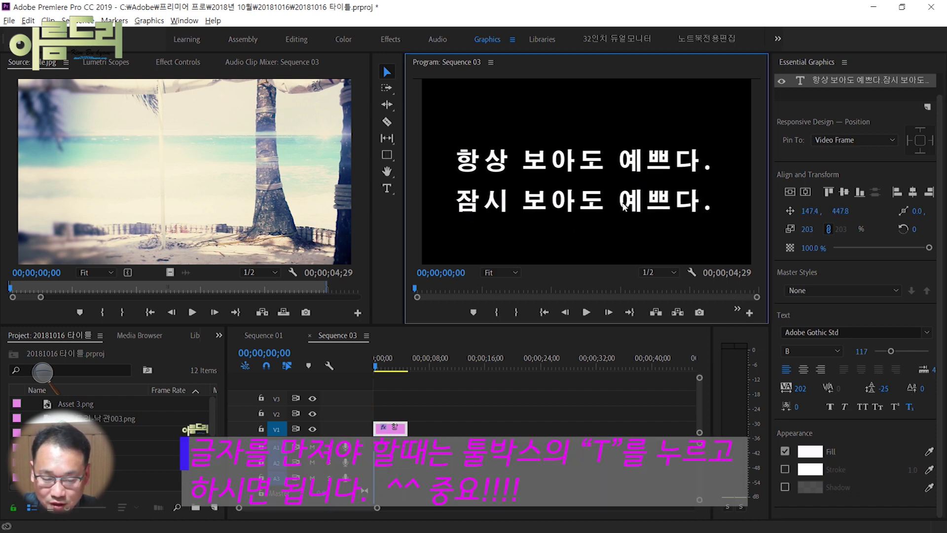
# Set the baseline shift of the characters "예쁘" in the second line to -4.
pyautogui.click(390, 194)
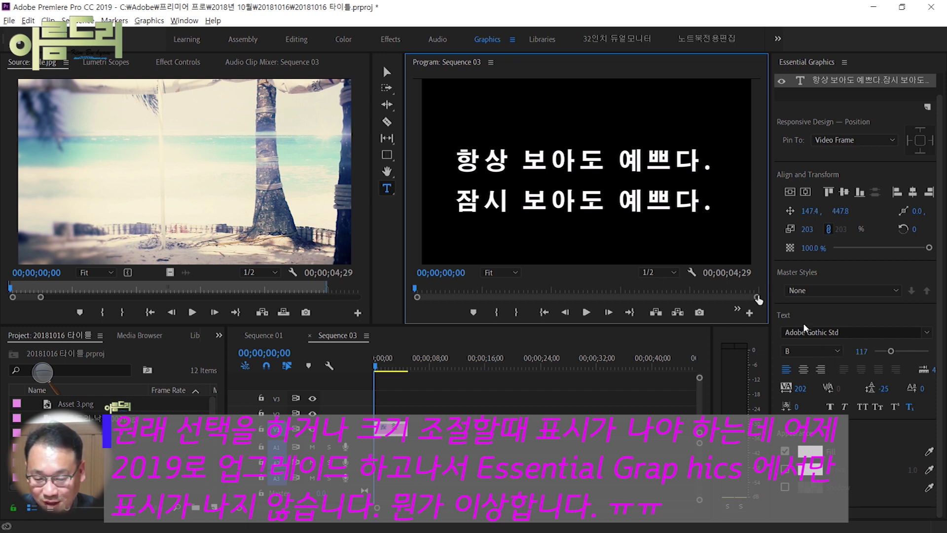
pyautogui.click(920, 389)
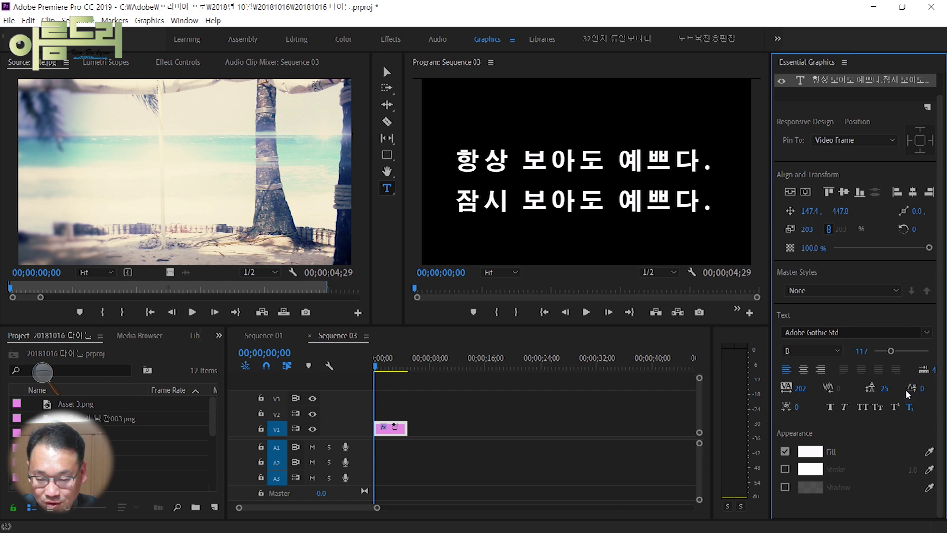
pyautogui.moveTo(925, 393)
pyautogui.mouseDown()
pyautogui.moveTo(823, 391)
pyautogui.moveTo(923, 397)
pyautogui.mouseUp()
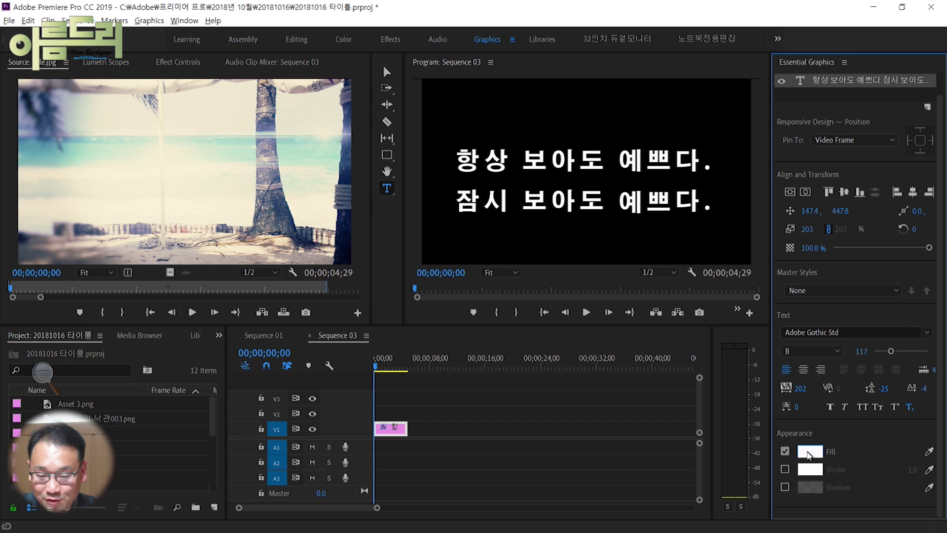
# Change the fill color of the characters "예쁘" in the second line to magenta F72FF7.
pyautogui.click(807, 453)
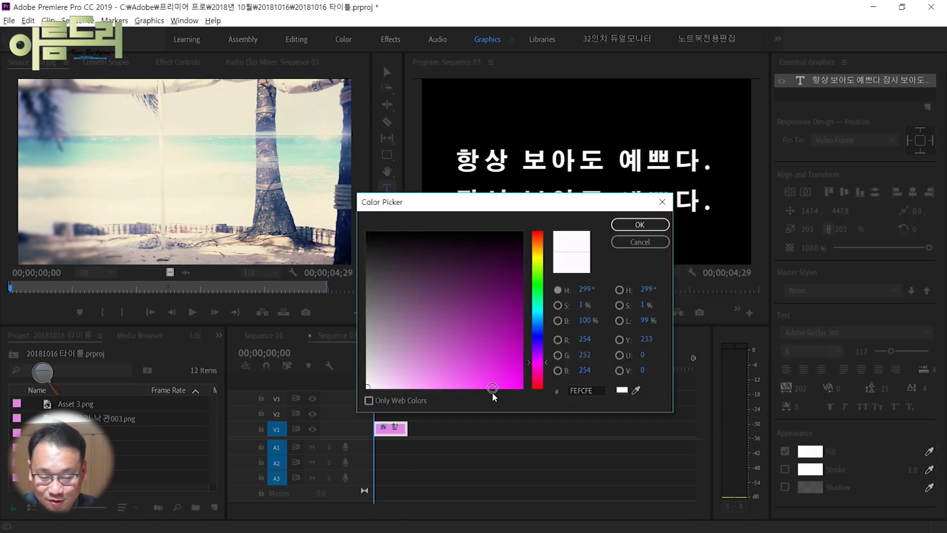
pyautogui.click(496, 382)
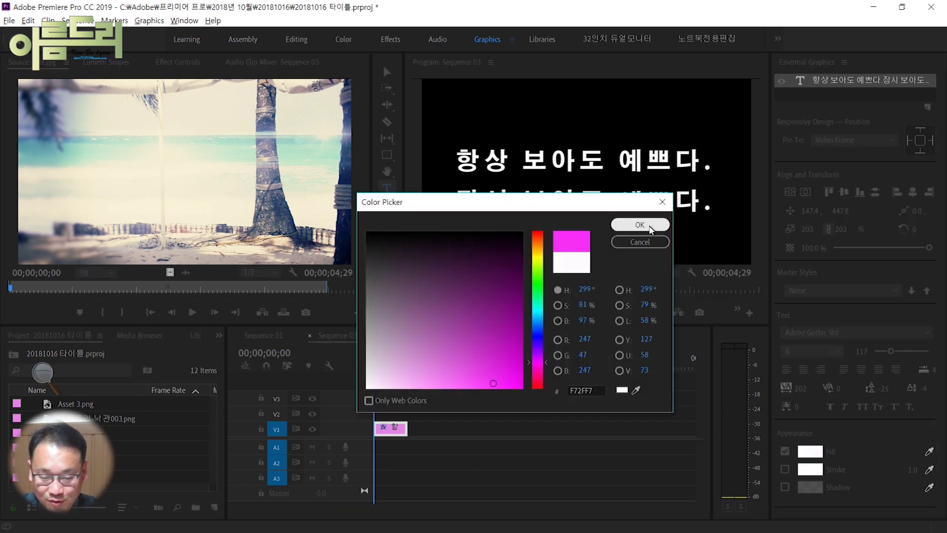
pyautogui.click(651, 226)
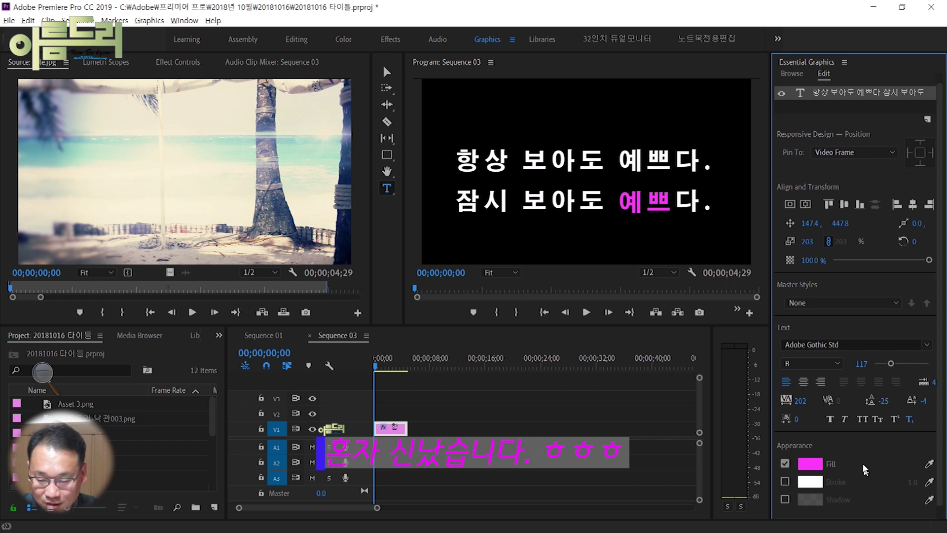
# Try a white stroke and a shadow on the title text, switching each one off again.
pyautogui.scroll(-1, 853, 476)
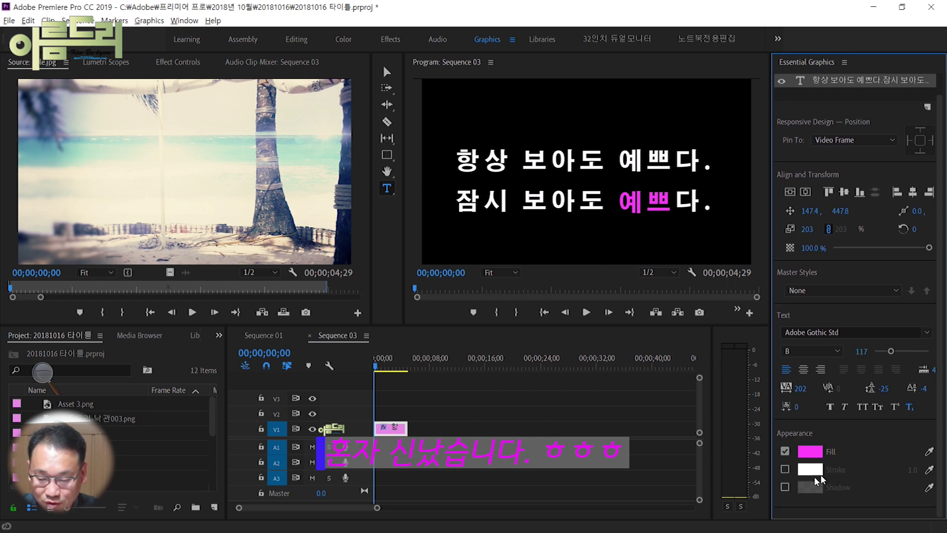
pyautogui.click(784, 469)
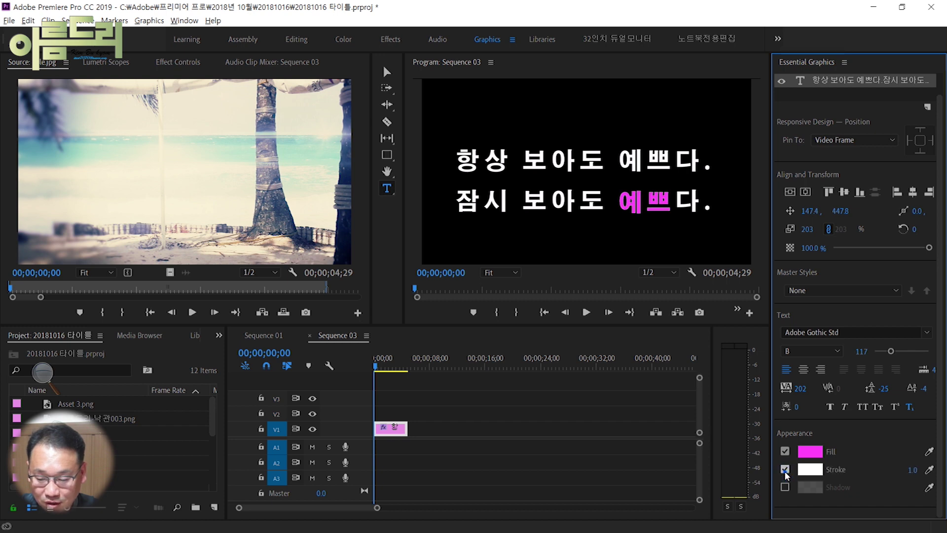
pyautogui.click(785, 470)
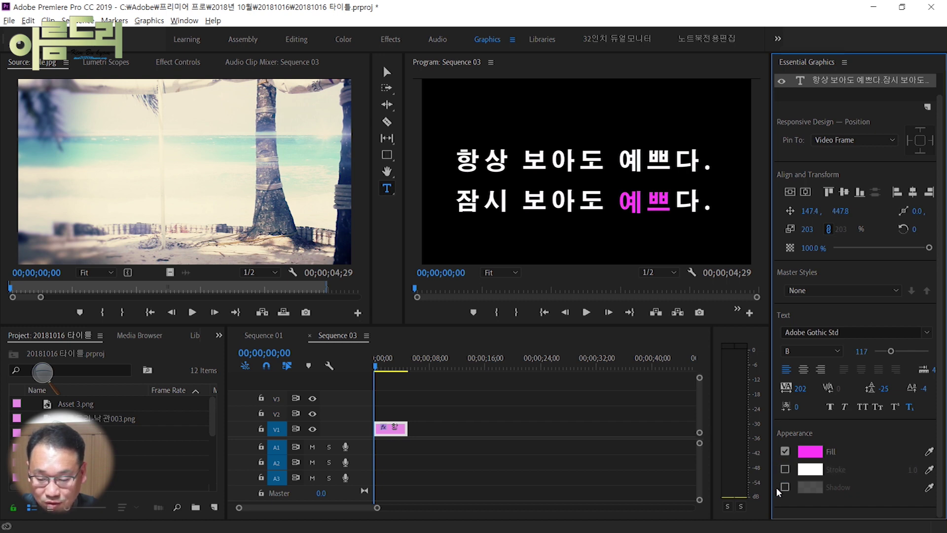
pyautogui.click(785, 487)
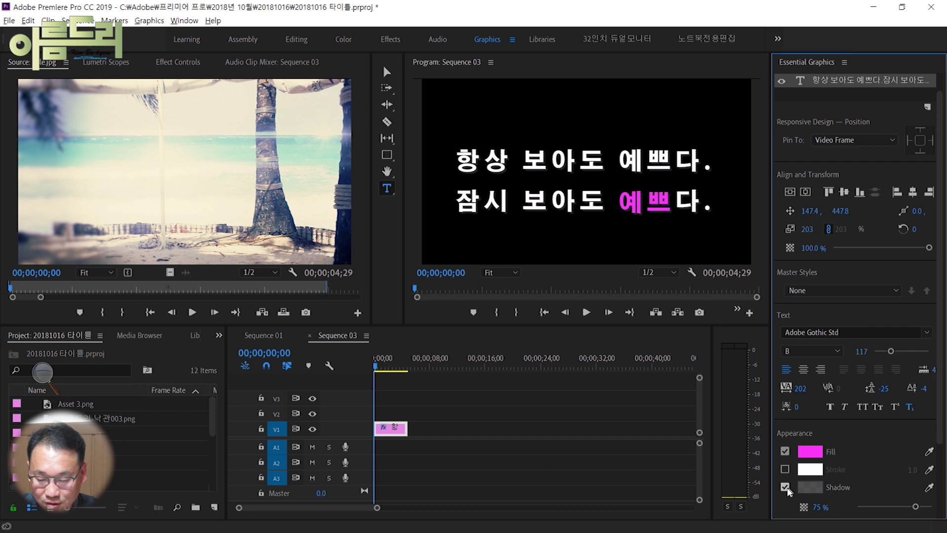
pyautogui.click(785, 488)
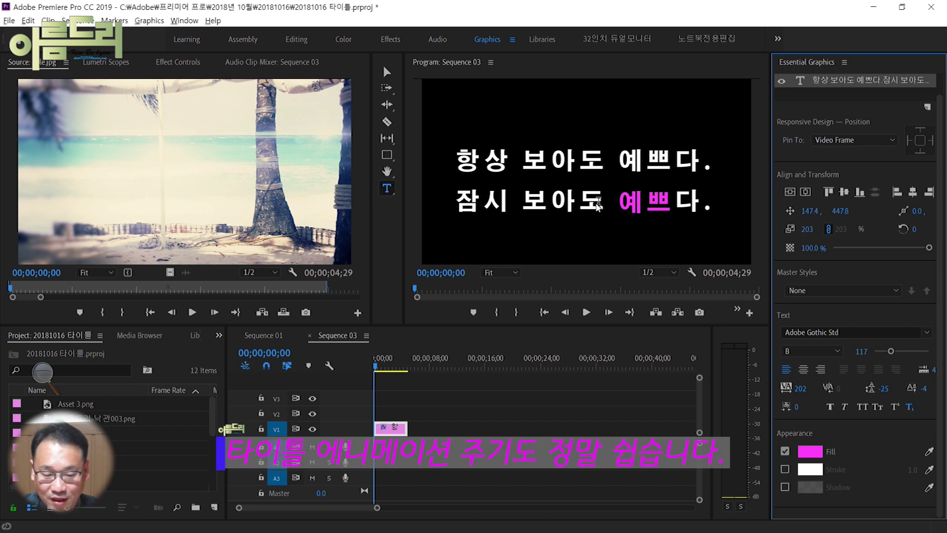
# Scale the two-line text block down to about 139% and place it at about 47.4, 436.8.
pyautogui.press('Escape')
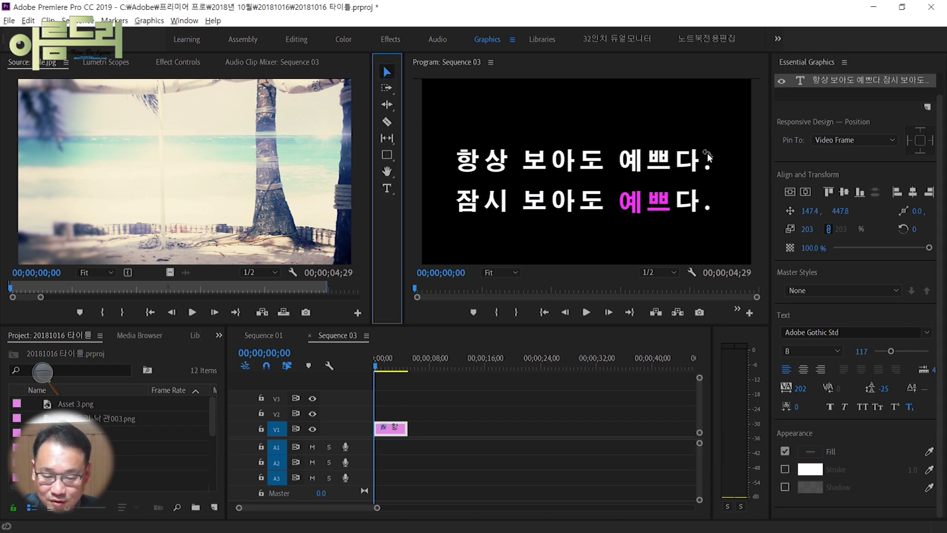
pyautogui.moveTo(708, 147); pyautogui.dragTo(500, 163)
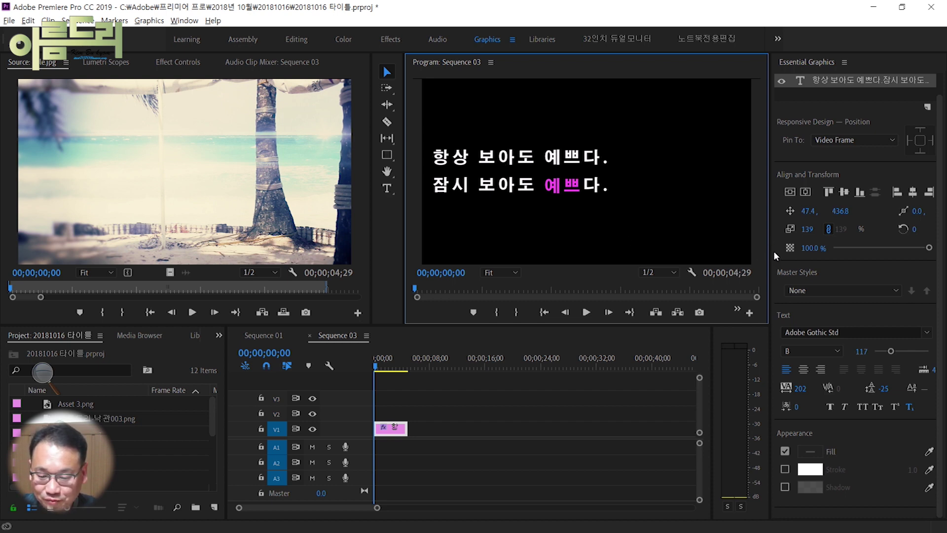
# Animate the text's position from the sequence start, moving it horizontally to about 644.4, 436.8 at 00;00;04;28.
pyautogui.click(790, 211)
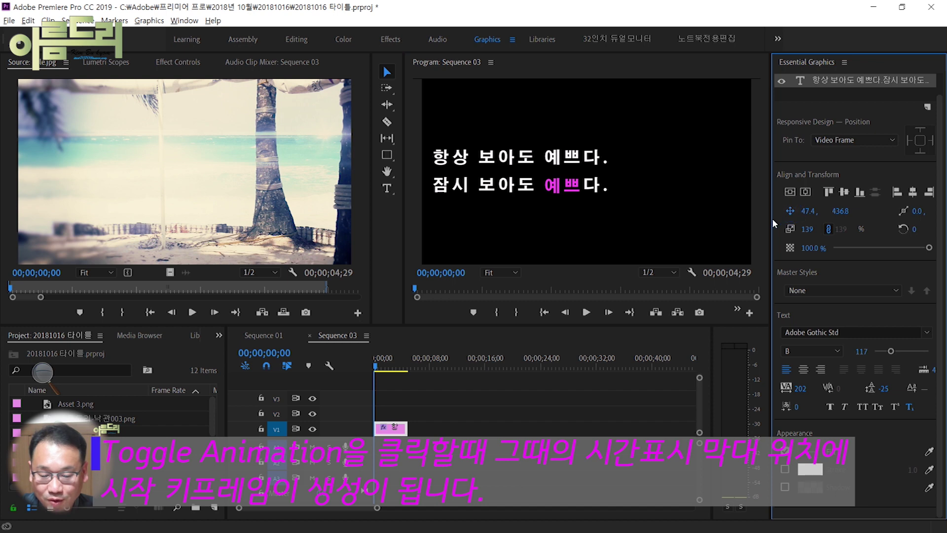
pyautogui.click(399, 368)
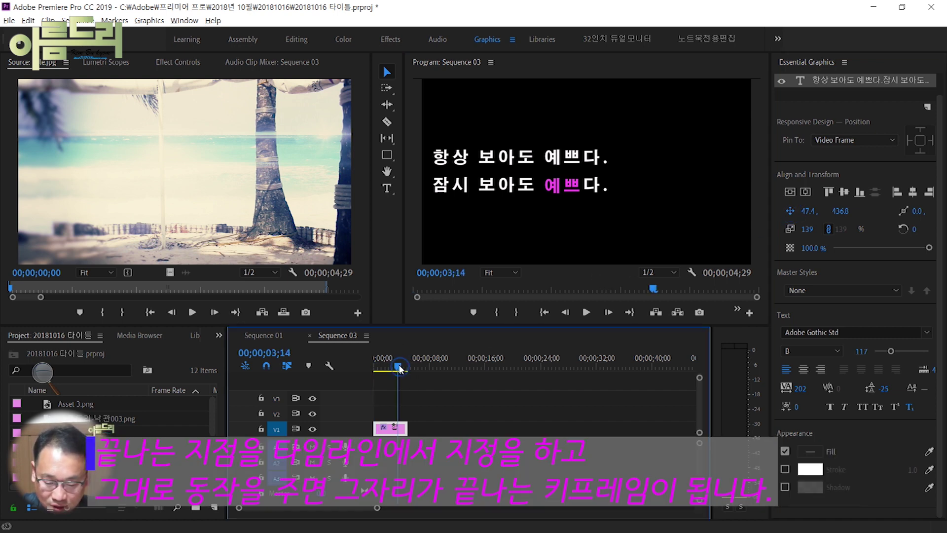
pyautogui.press('Down')
pyautogui.press('Left')
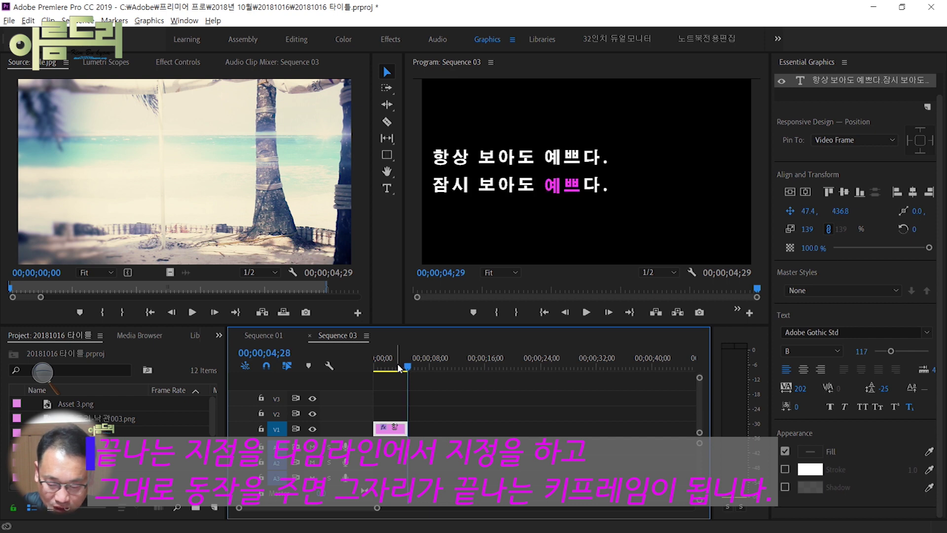
pyautogui.click(506, 190)
pyautogui.moveTo(505, 188); pyautogui.dragTo(505, 181)
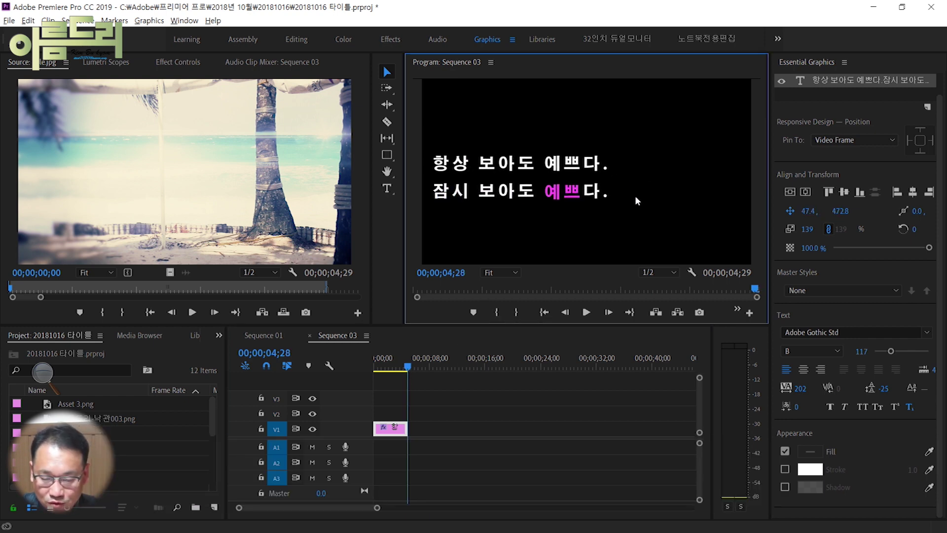
pyautogui.moveTo(661, 182); pyautogui.dragTo(816, 206)
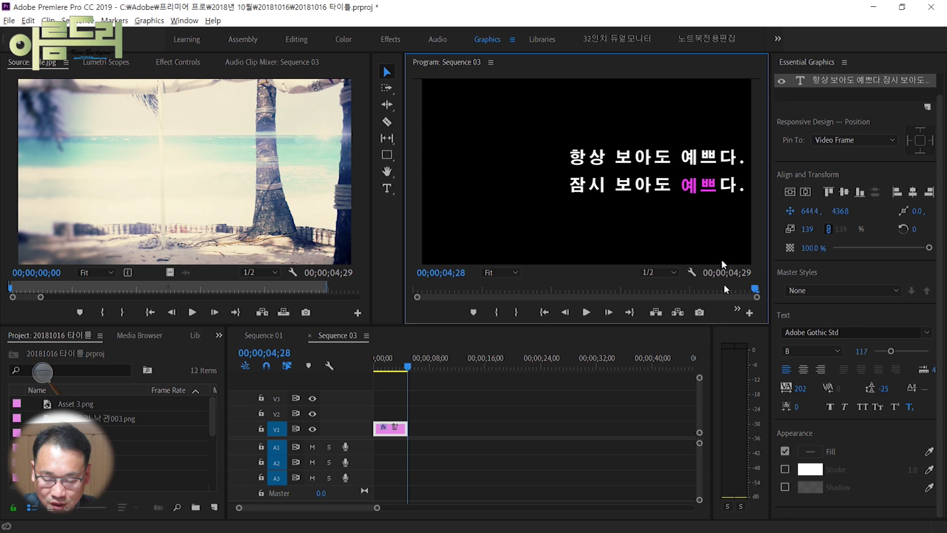
# Play back the title's position animation from near the start of the sequence.
pyautogui.click(379, 364)
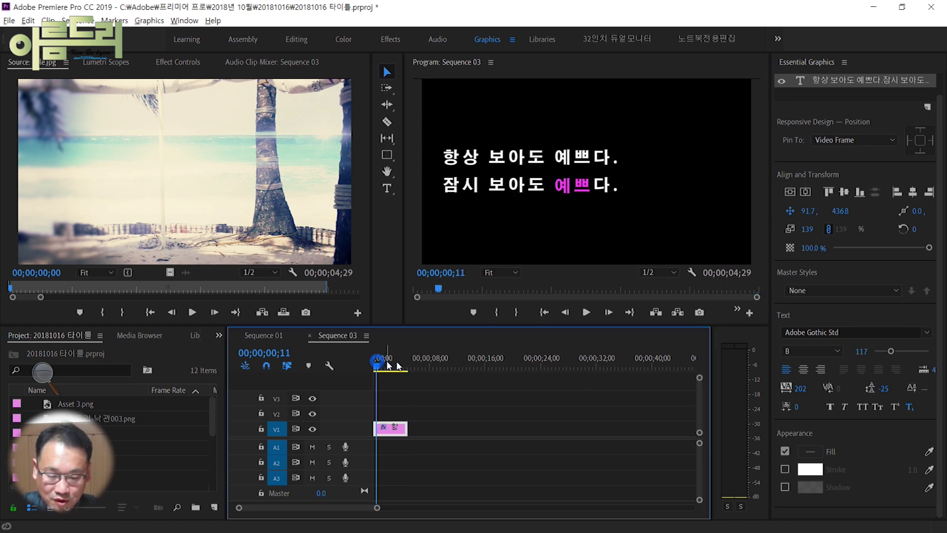
pyautogui.press('space')
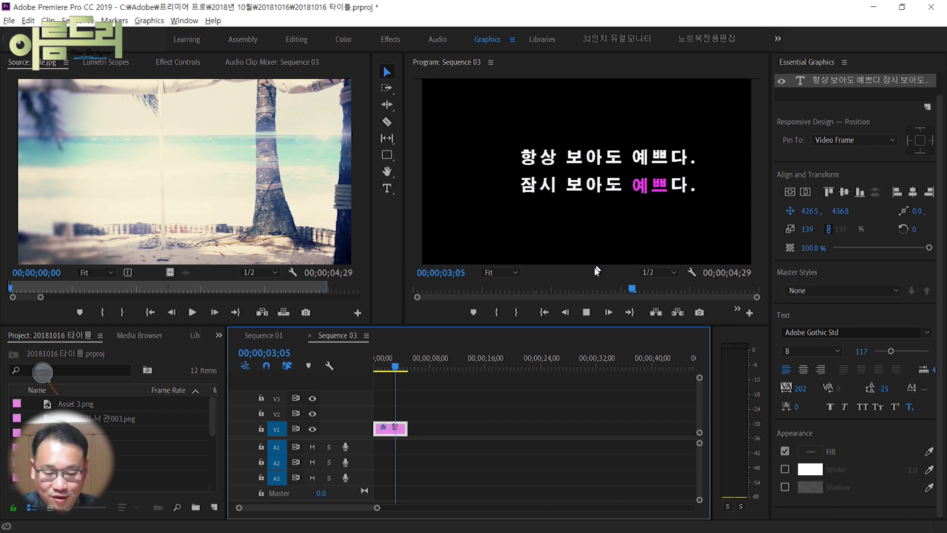
pyautogui.press('space')
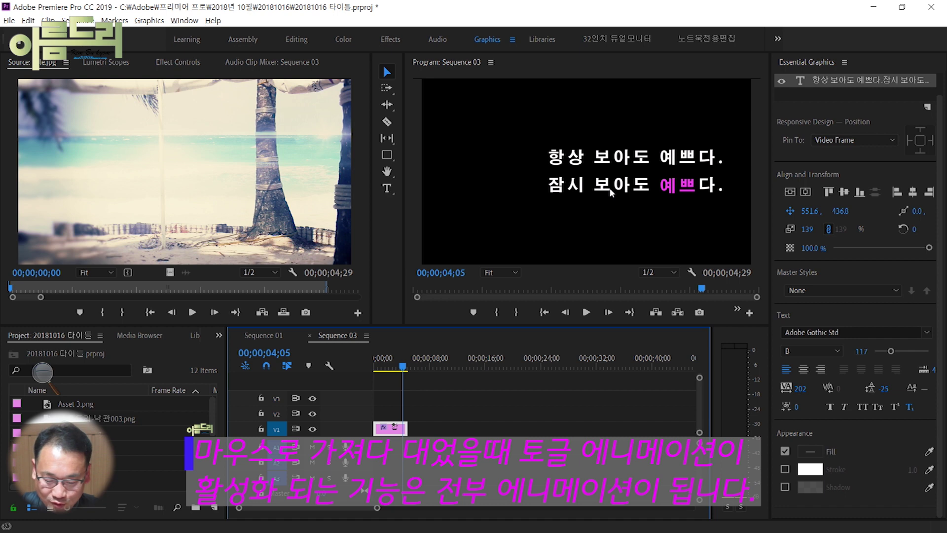
# Animate the text's scale from the sequence start, enlarging it to about 356% at 00;00;04;28.
pyautogui.press('Home')
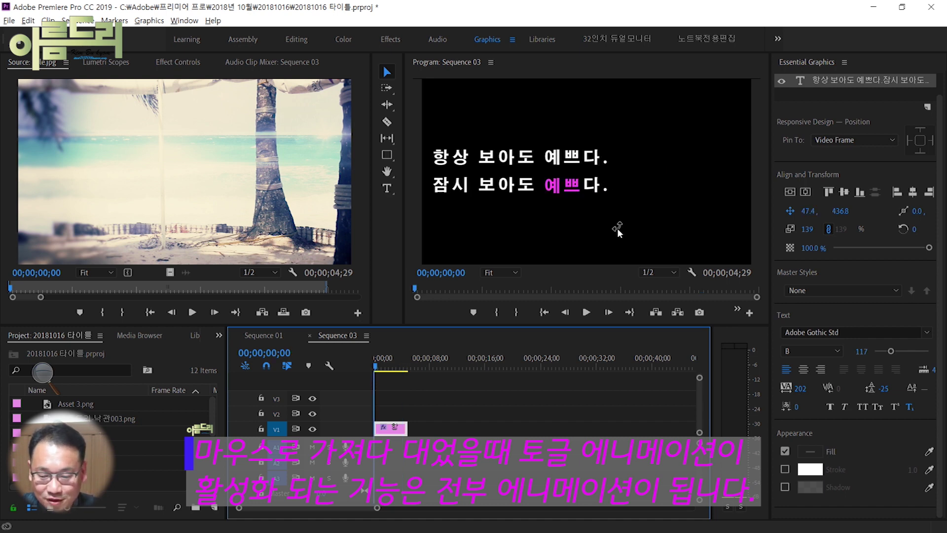
pyautogui.click(788, 231)
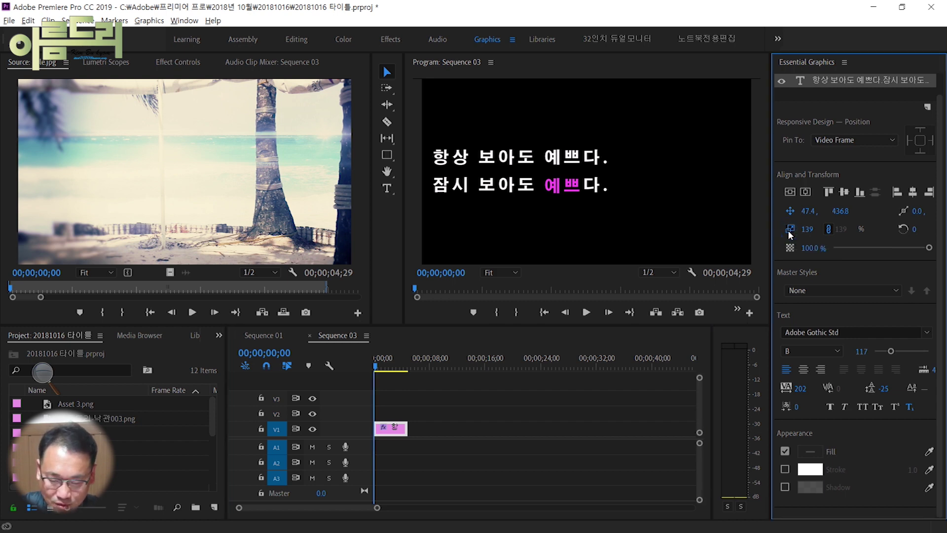
pyautogui.click(513, 340)
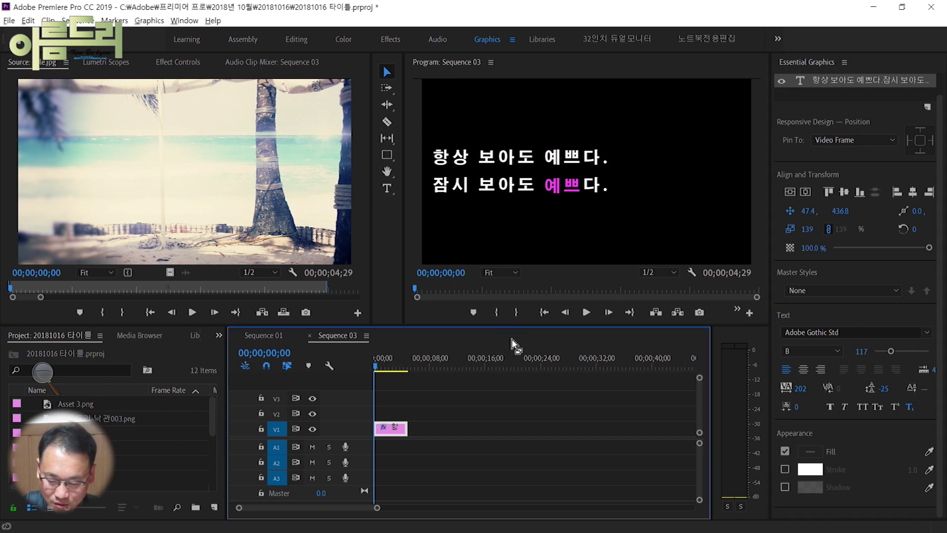
pyautogui.press('End')
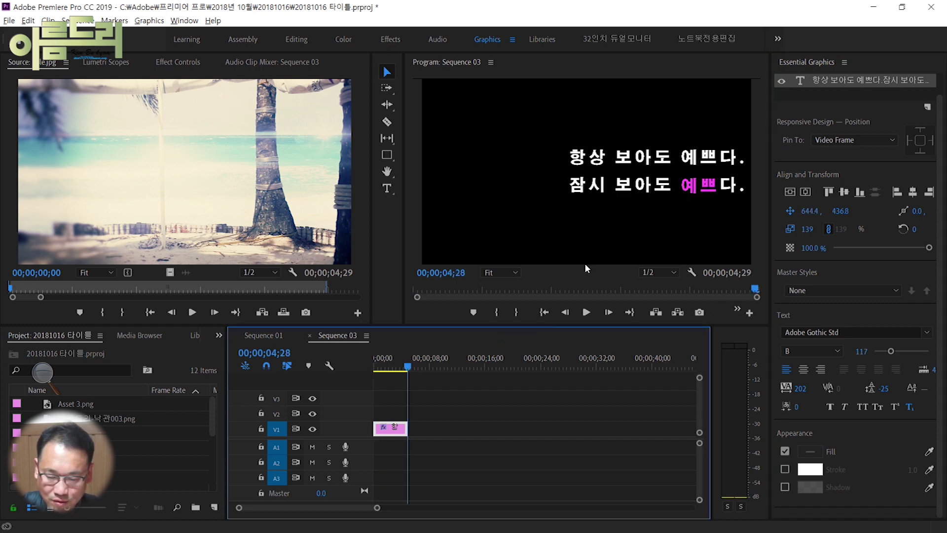
pyautogui.moveTo(807, 232)
pyautogui.mouseDown()
pyautogui.moveTo(931, 241)
pyautogui.moveTo(809, 231)
pyautogui.mouseUp()
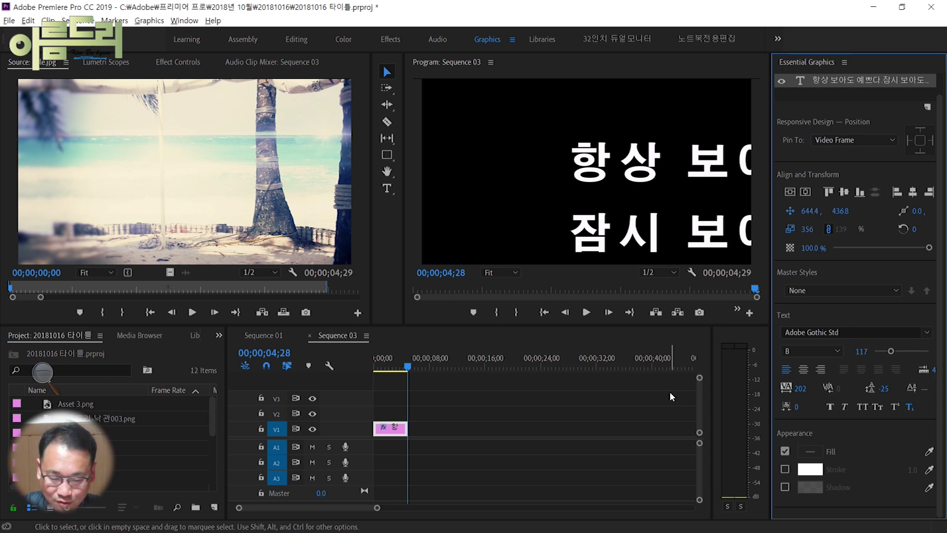
# Play back the combined position and scale animation from the start, and return to the first frame.
pyautogui.click(389, 363)
pyautogui.press('Home')
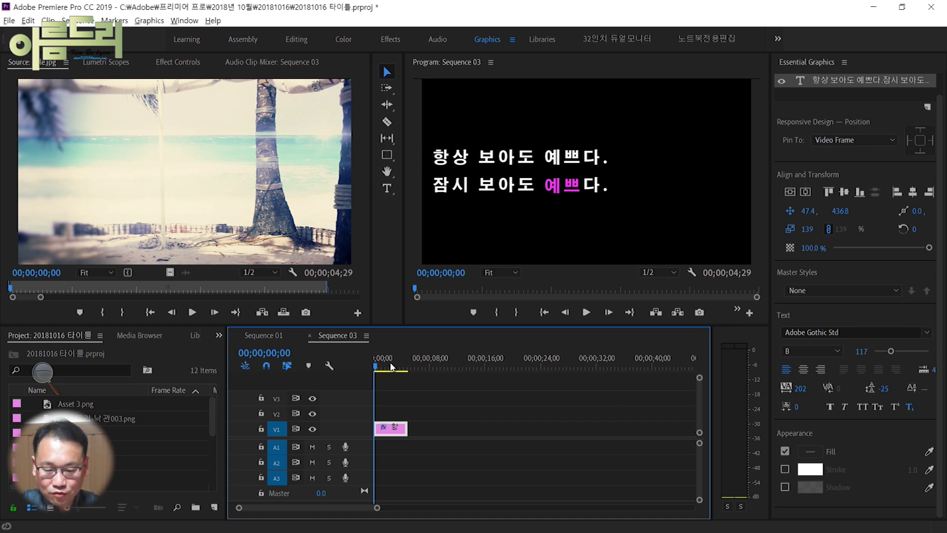
pyautogui.press('space')
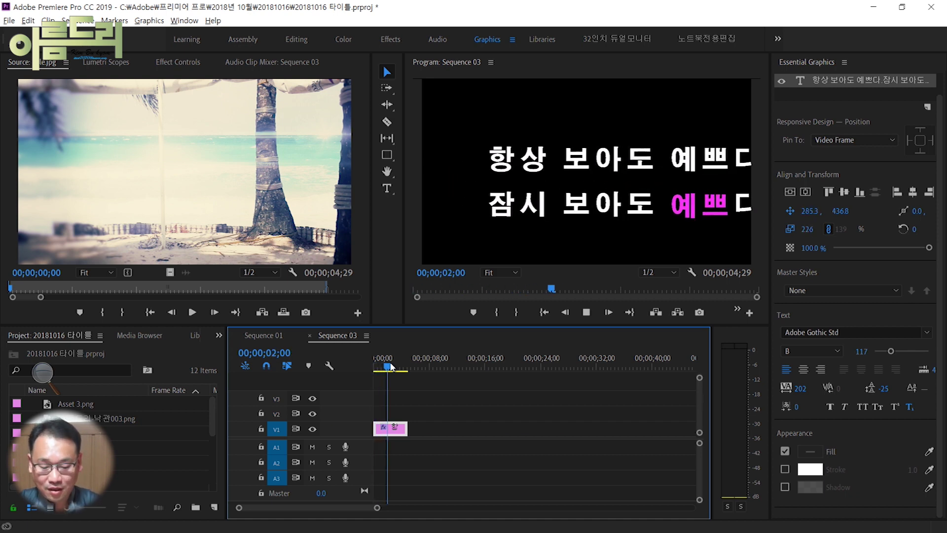
pyautogui.press('space')
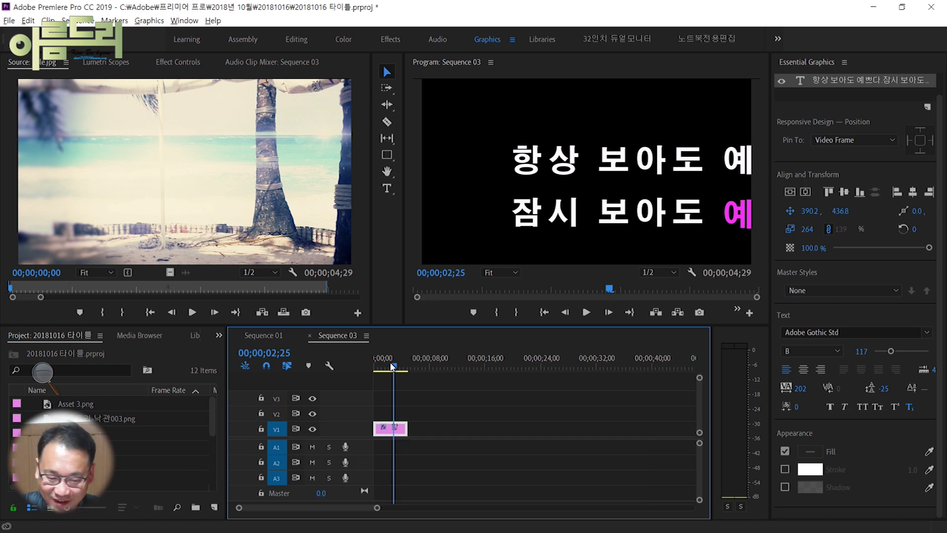
pyautogui.press('Home')
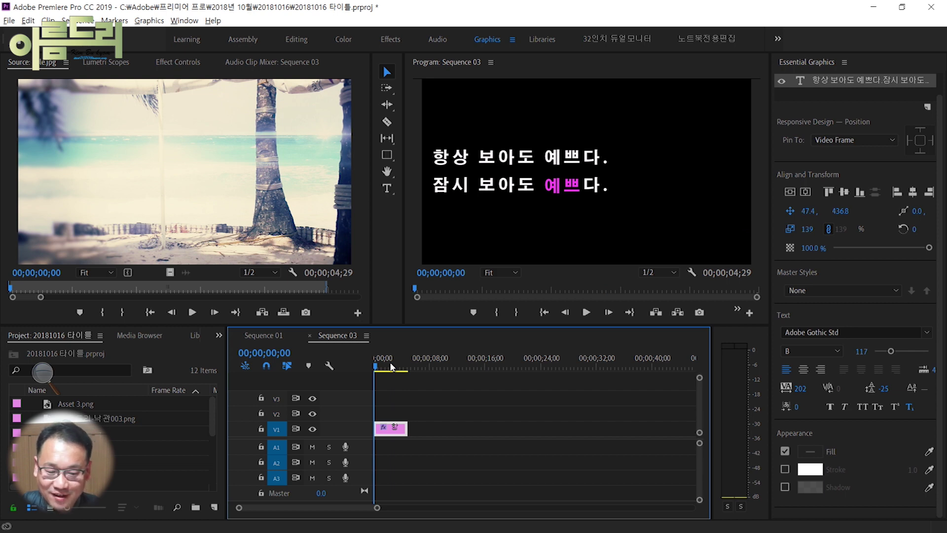
# Turn on rotation animation for the title text at 00;00;02;06.
pyautogui.click(524, 190)
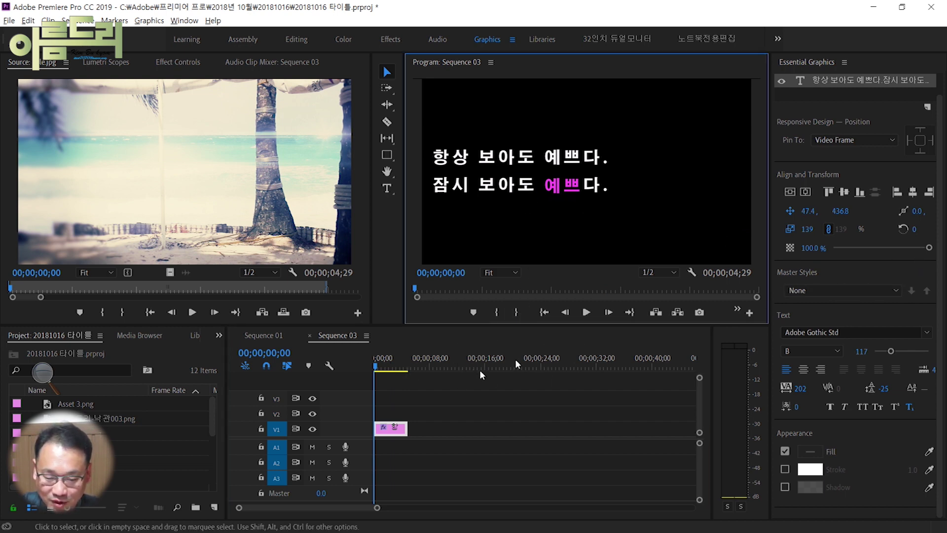
pyautogui.click(388, 368)
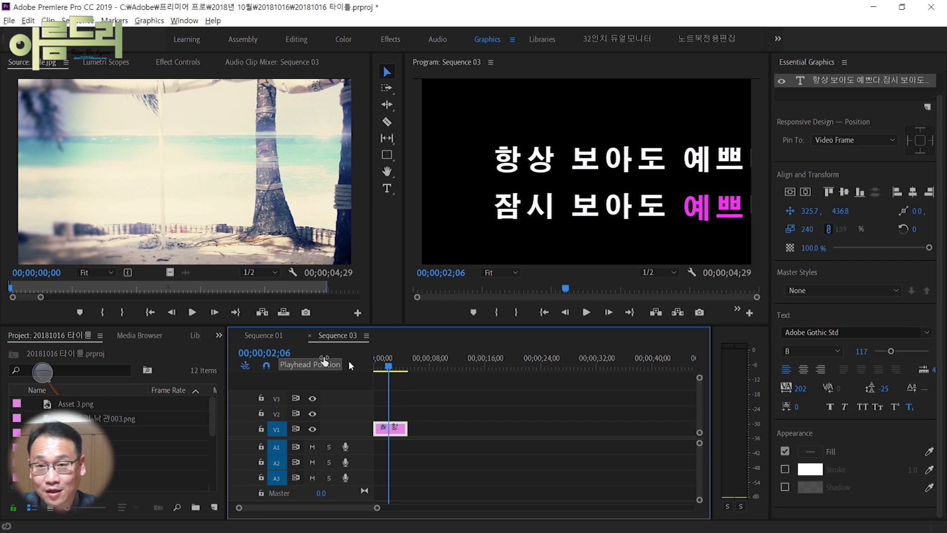
pyautogui.click(903, 230)
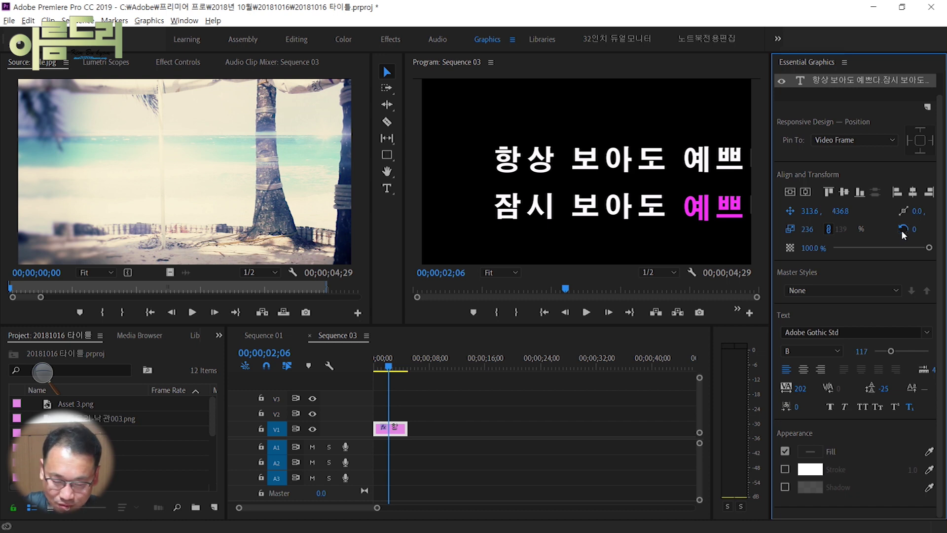
# Set the text's rotation to 2x0 (two full turns) at 00;00;04;28.
pyautogui.click(642, 347)
pyautogui.press('End')
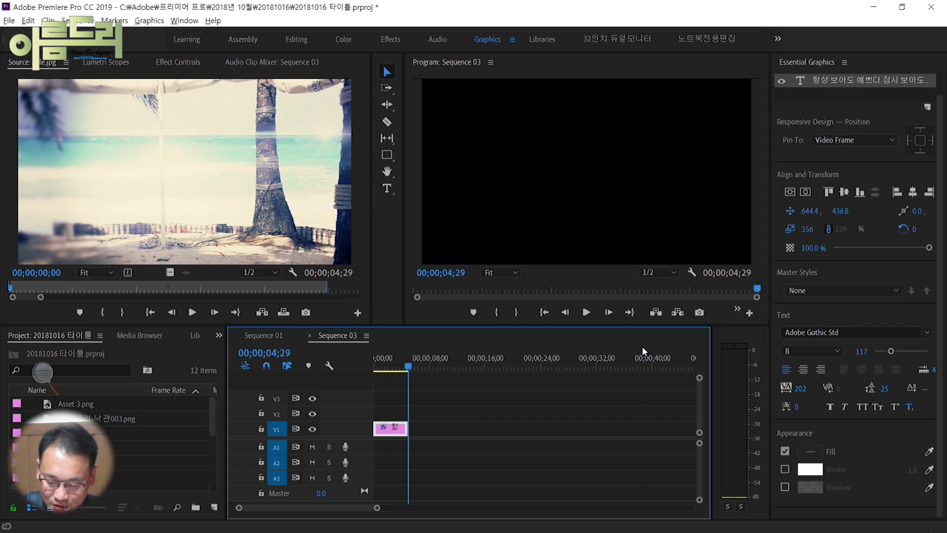
pyautogui.press('Left')
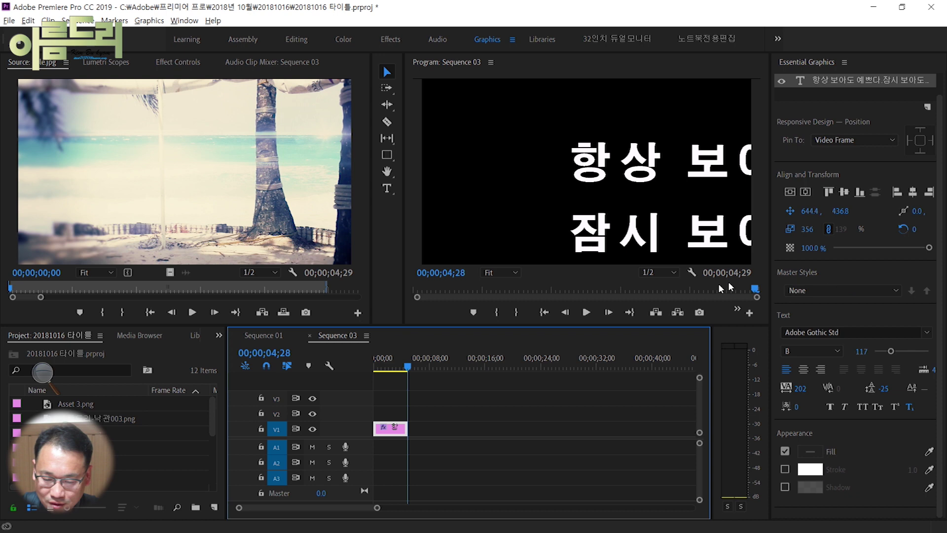
pyautogui.click(919, 233)
pyautogui.moveTo(916, 230); pyautogui.dragTo(868, 316)
pyautogui.click(917, 232)
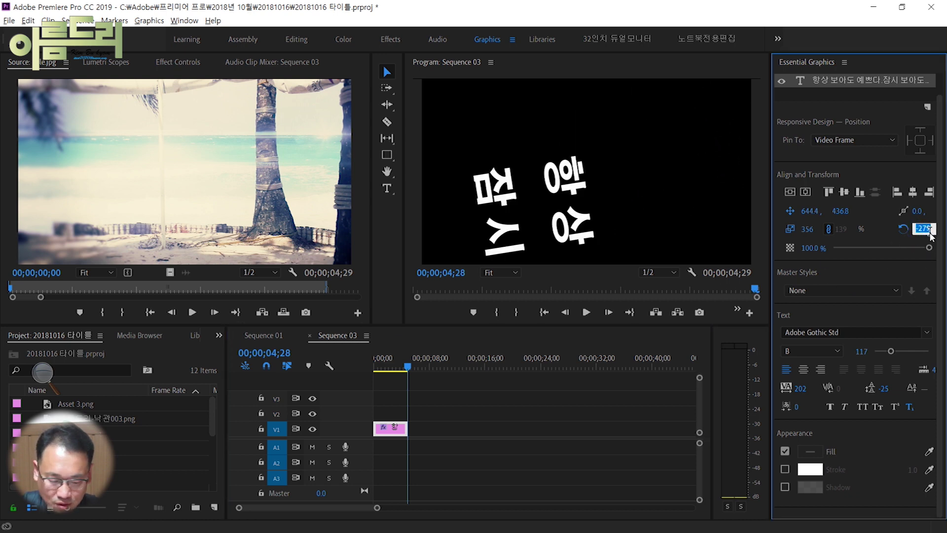
pyautogui.write('2')
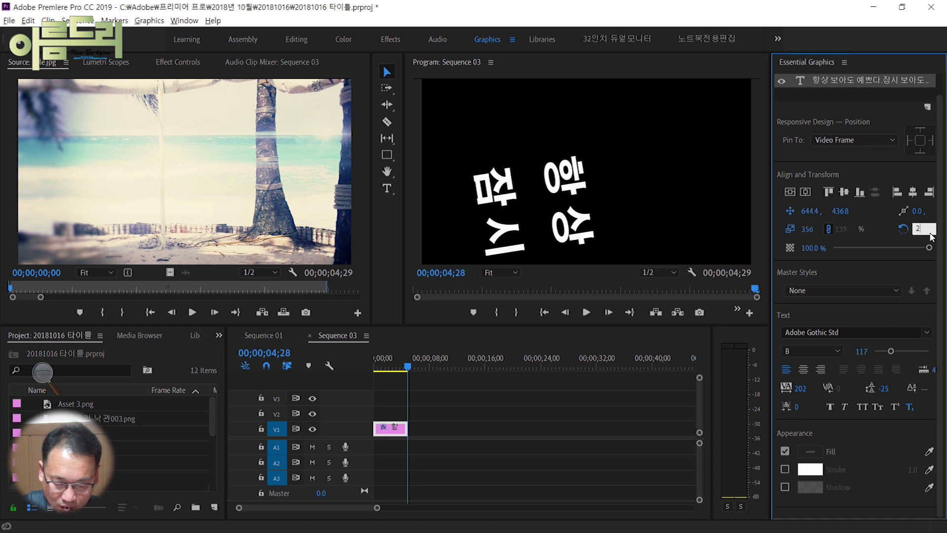
pyautogui.write('x0')
pyautogui.press('Return')
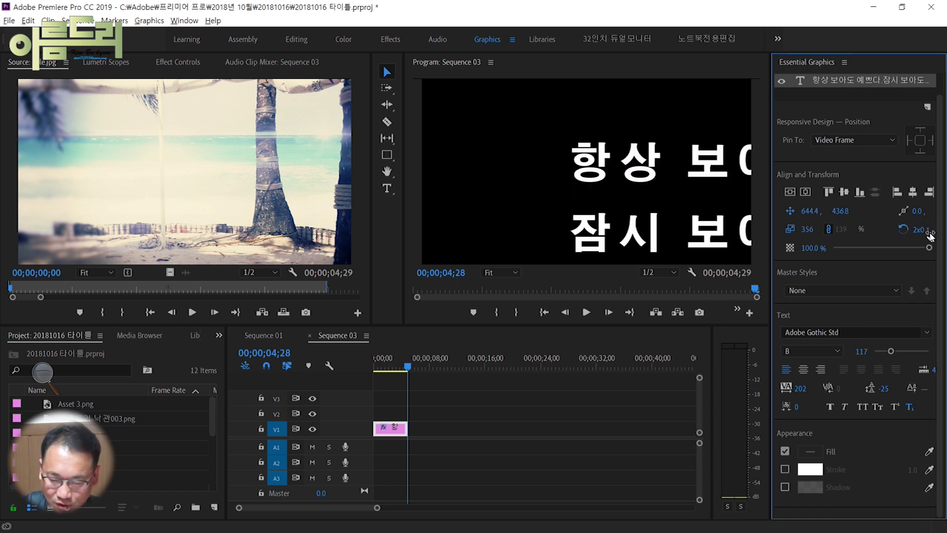
# Play back the title from the sequence start to review the movement, scaling and rotation together.
pyautogui.click(488, 359)
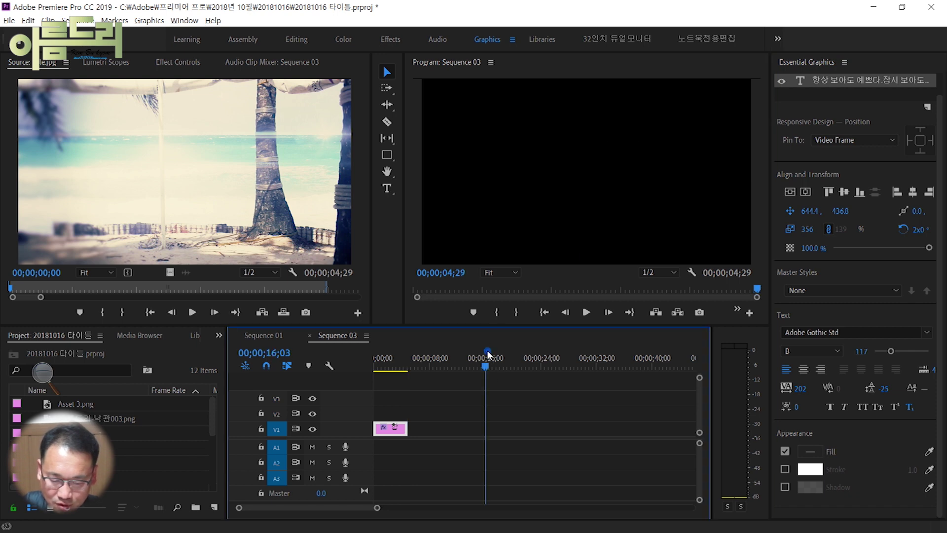
pyautogui.press('Home')
pyautogui.press('space')
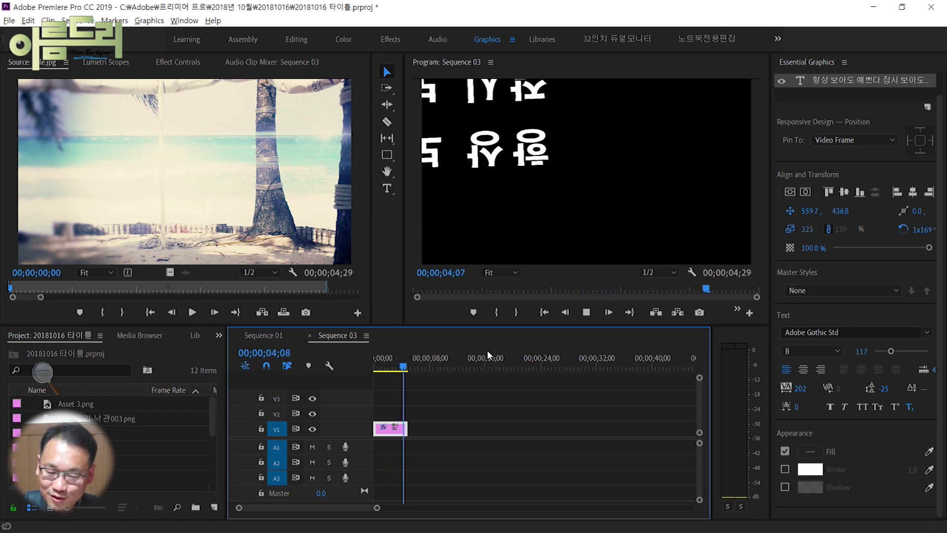
pyautogui.press('space')
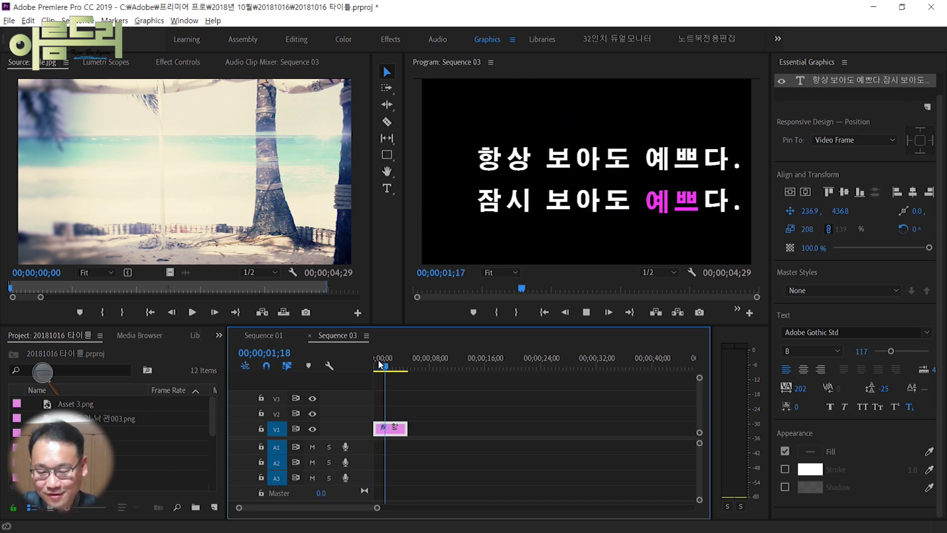
# Return to the first frame and delete the title text's scale, position and rotation keyframes.
pyautogui.press('space')
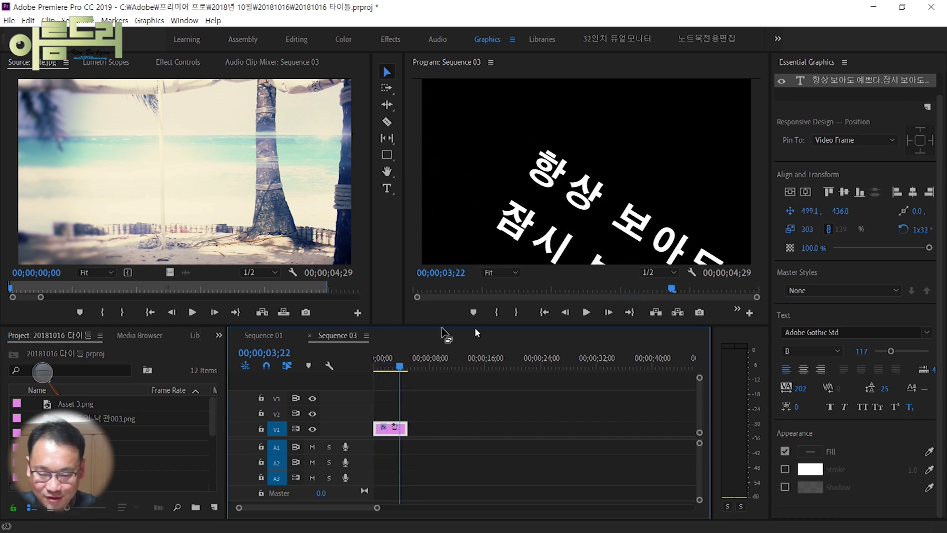
pyautogui.press('Home')
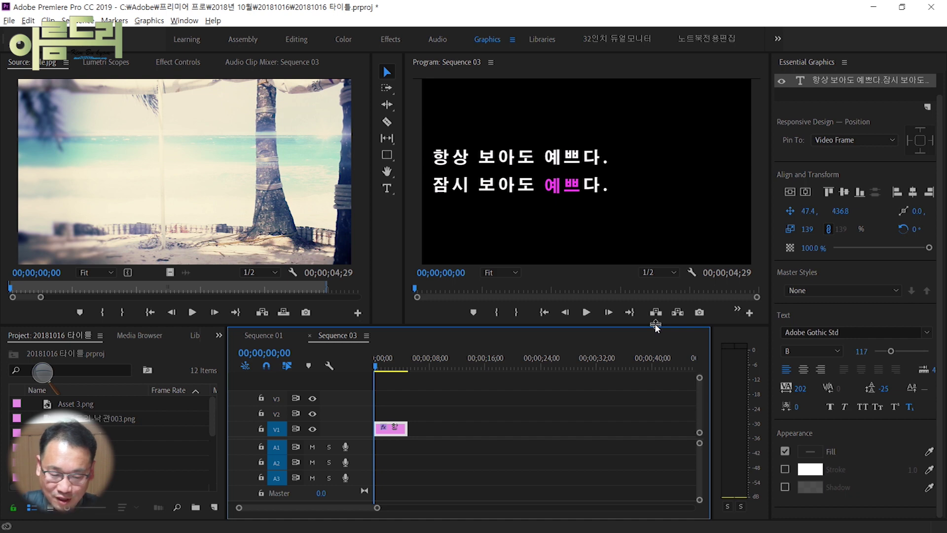
pyautogui.click(791, 229)
pyautogui.click(513, 287)
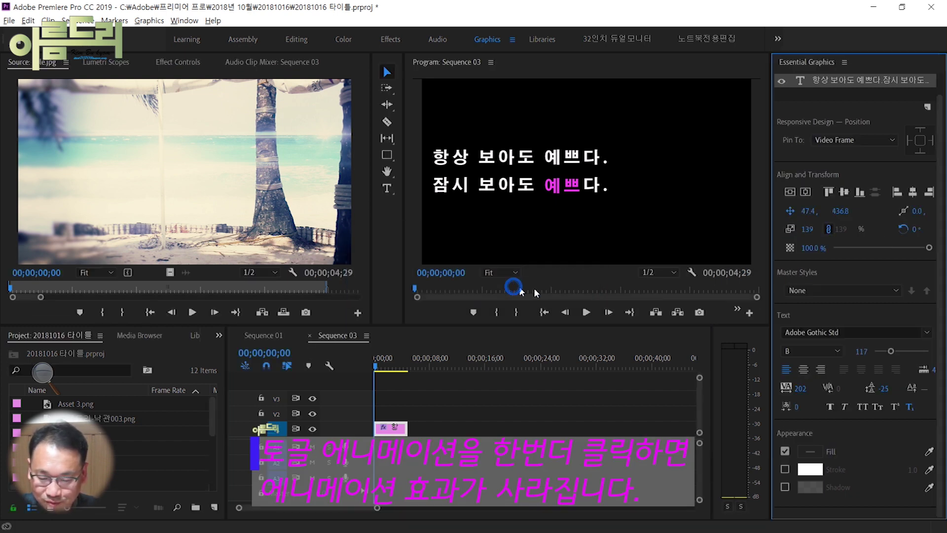
pyautogui.click(789, 211)
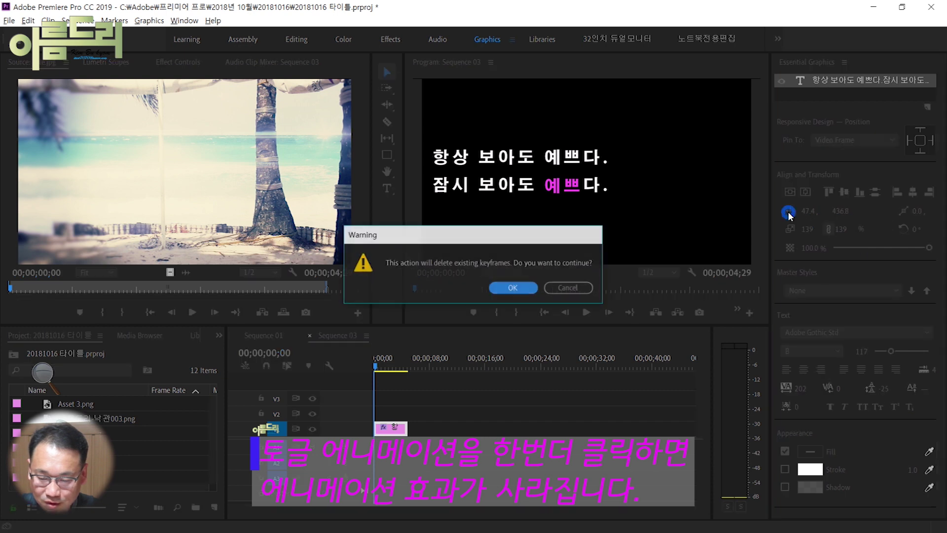
pyautogui.click(526, 289)
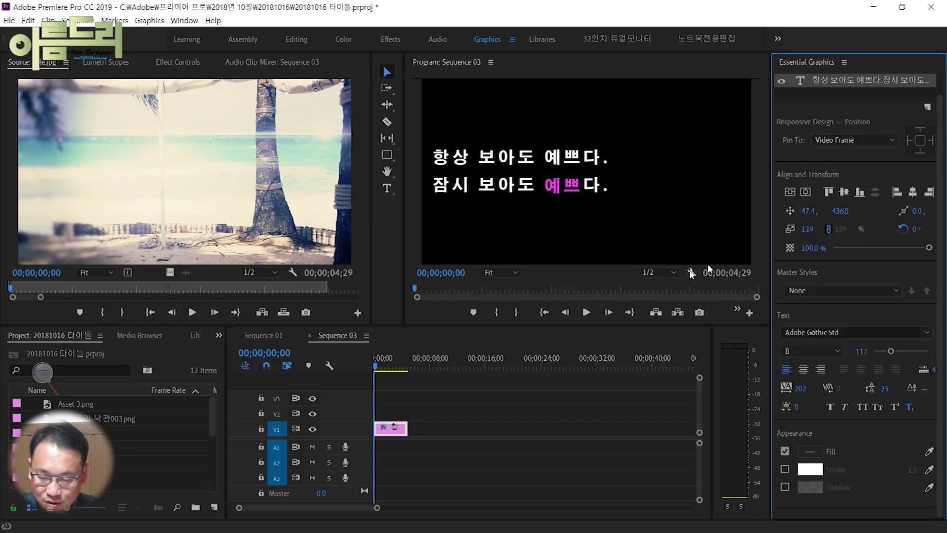
pyautogui.click(902, 229)
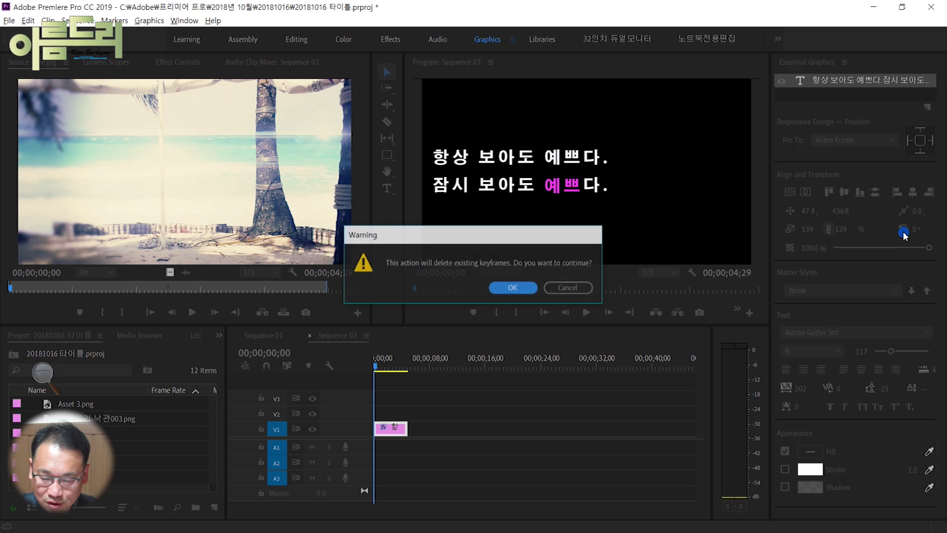
pyautogui.click(513, 288)
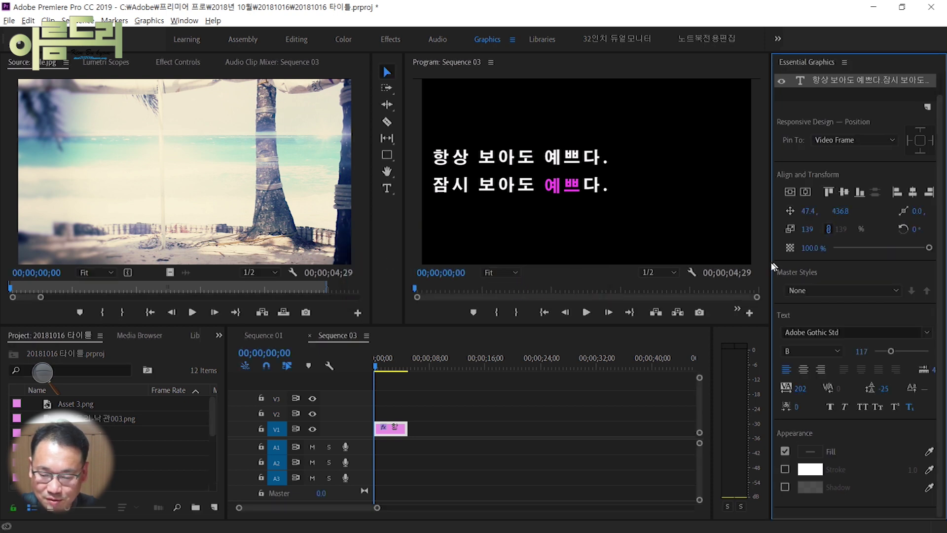
pyautogui.scroll(3, 473, 397)
pyautogui.scroll(3, 435, 401)
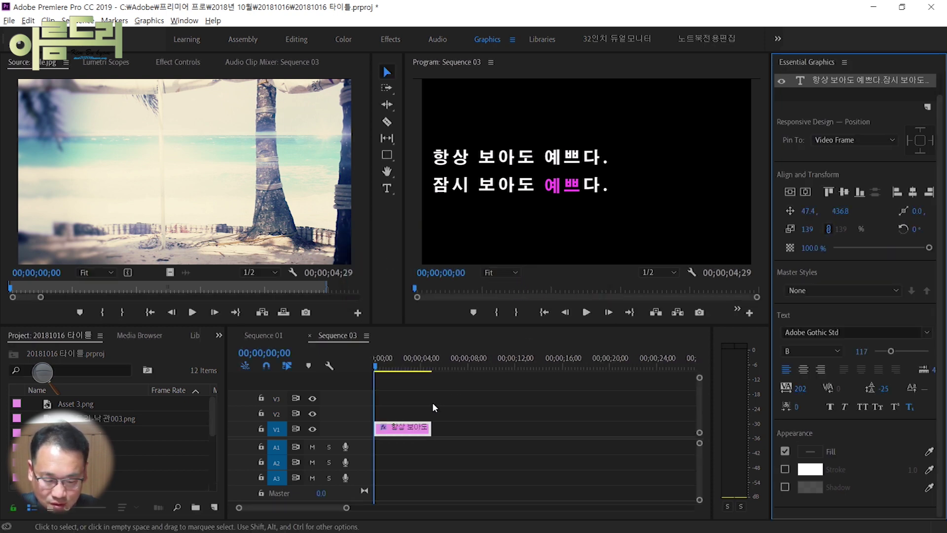
pyautogui.click(902, 210)
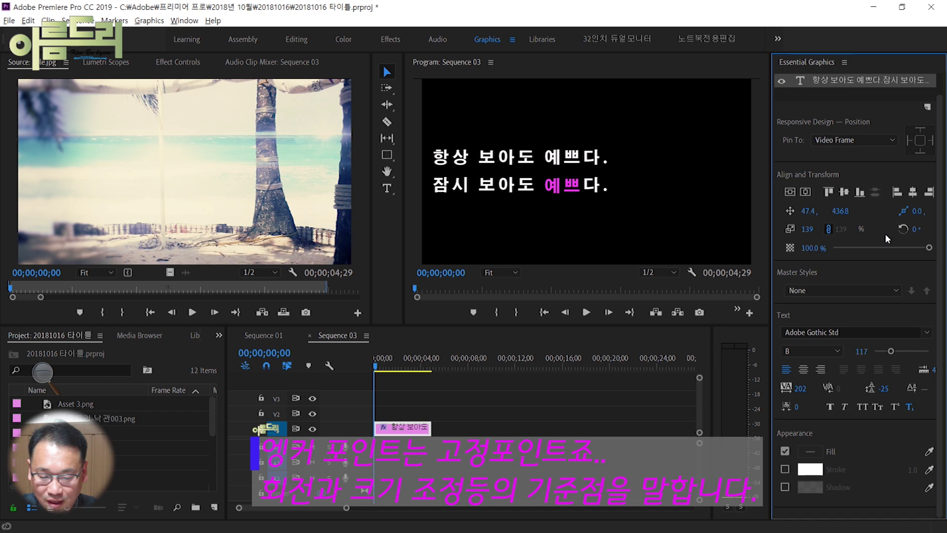
pyautogui.click(904, 212)
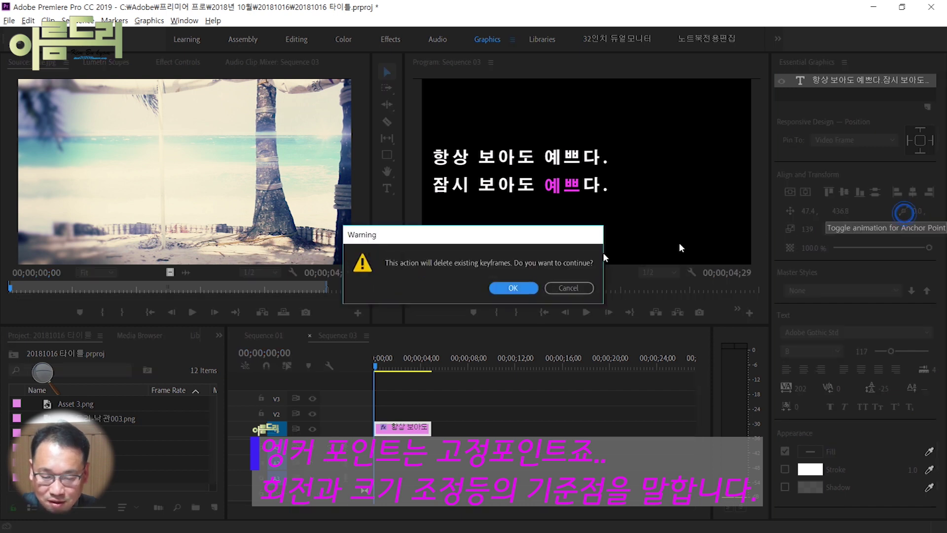
pyautogui.click(522, 287)
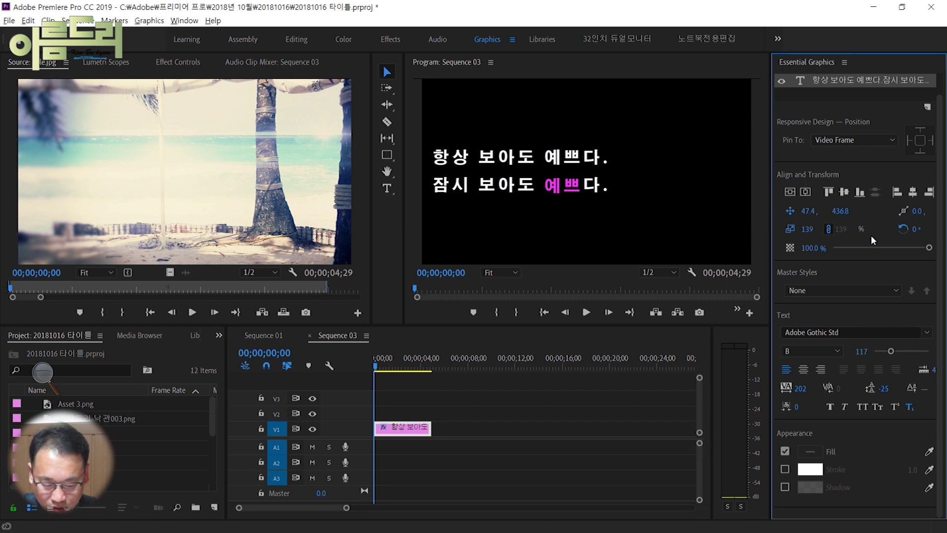
# Turn off scale, position and rotation animation for the title, confirming the removal of their keyframes.
pyautogui.click(795, 230)
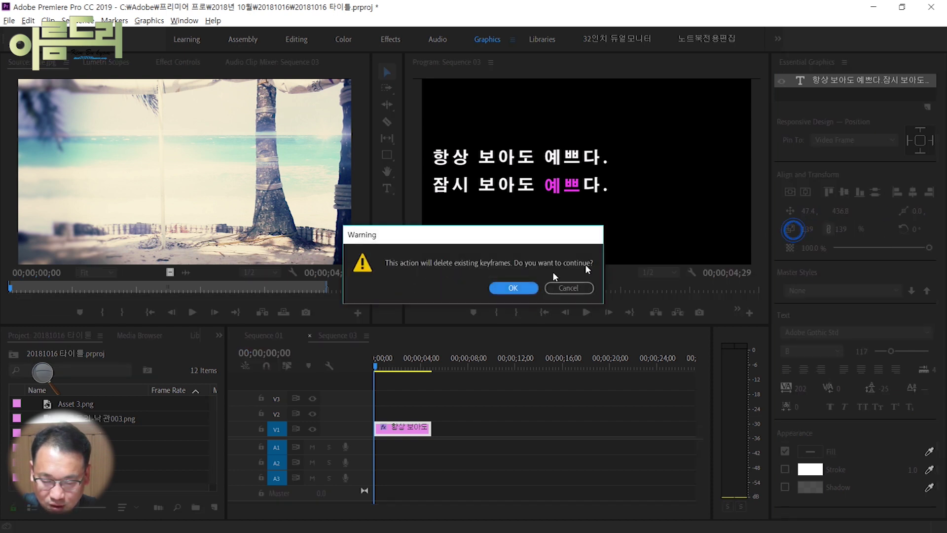
pyautogui.click(510, 290)
pyautogui.click(789, 211)
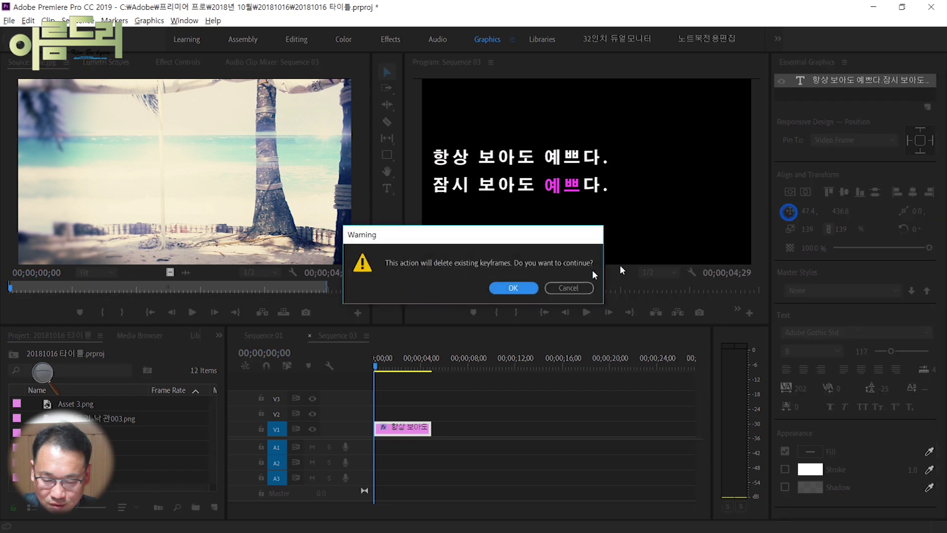
pyautogui.click(518, 288)
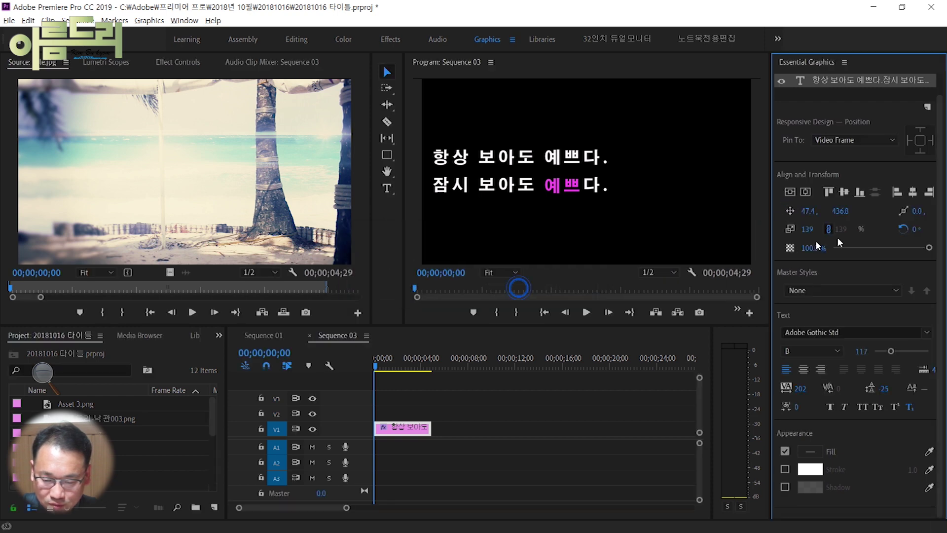
pyautogui.click(905, 229)
pyautogui.click(534, 288)
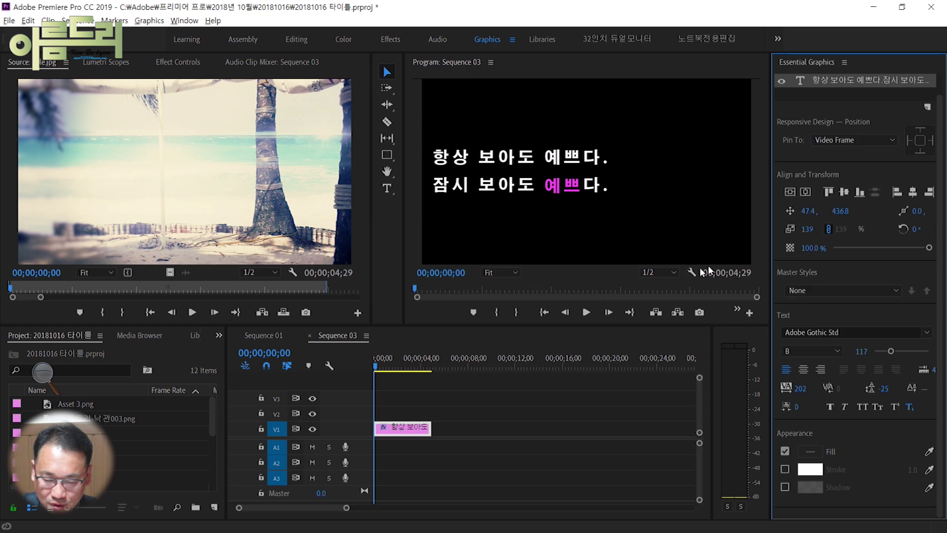
# Turn on rotation animation at the first frame and set the title's rotation to 2x0 at 00;00;04;28.
pyautogui.click(902, 229)
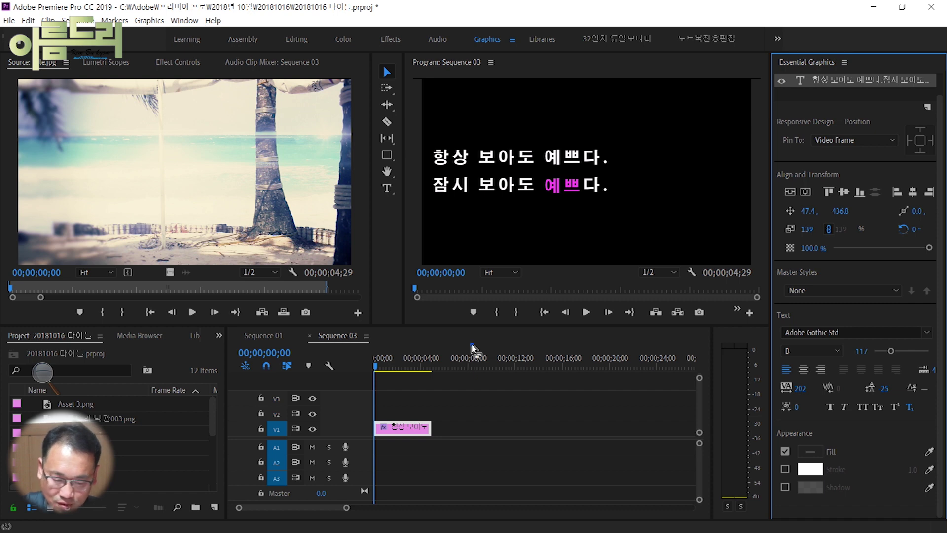
pyautogui.click(469, 363)
pyautogui.press('End')
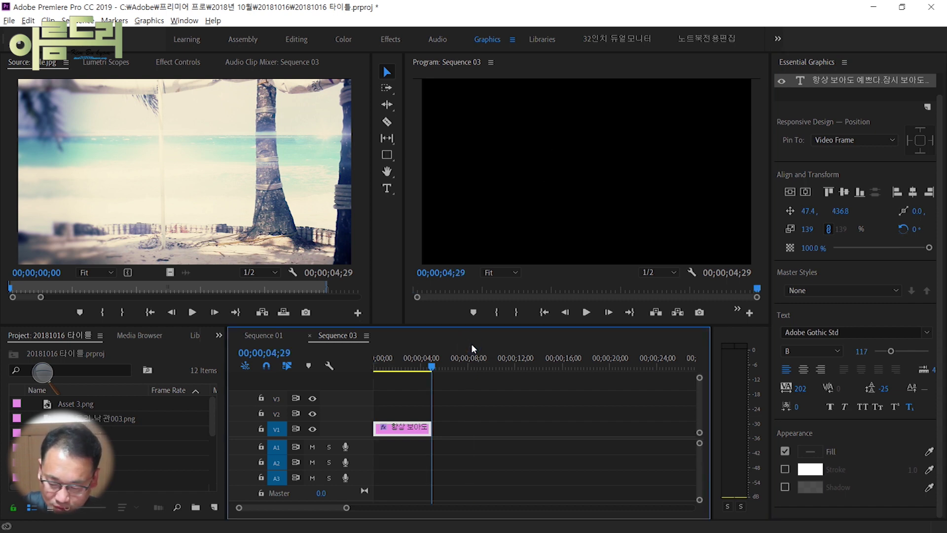
pyautogui.press('Left')
pyautogui.click(915, 228)
pyautogui.write('2')
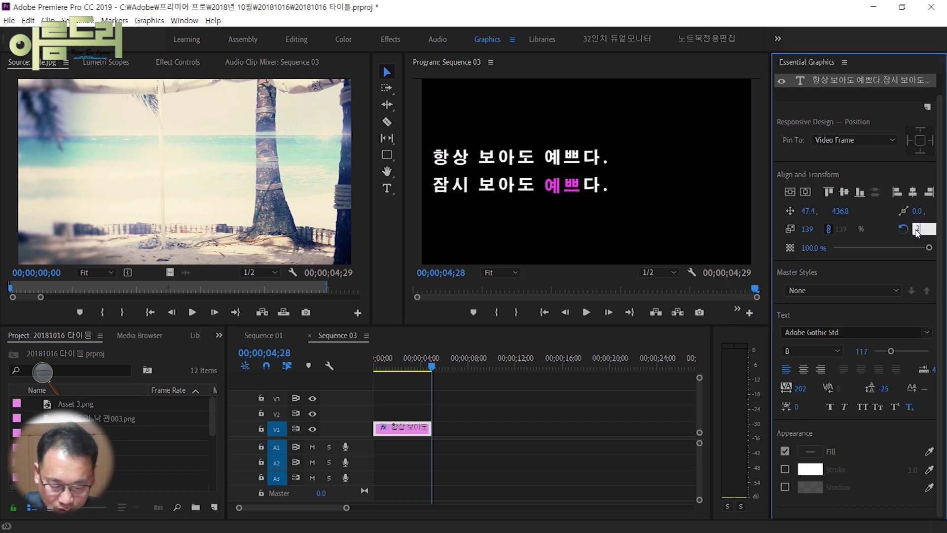
pyautogui.press('Return')
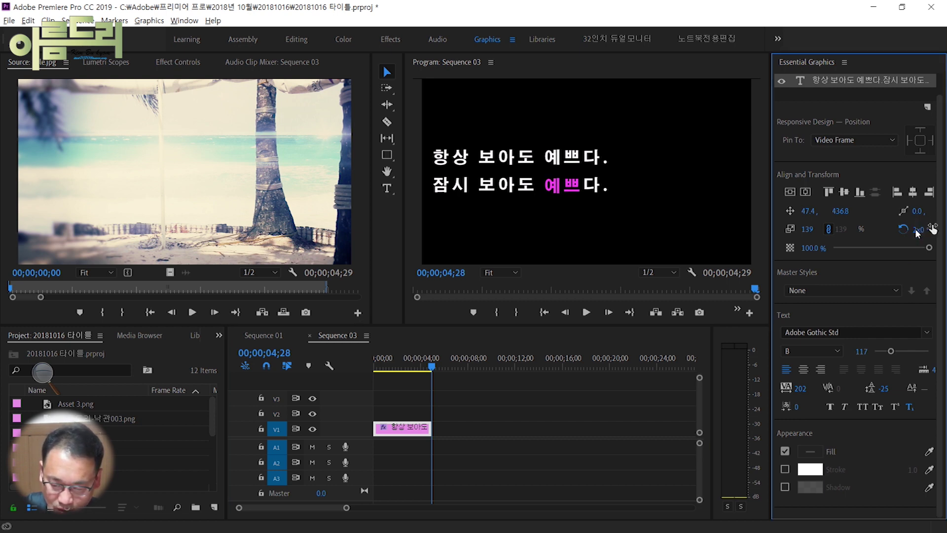
# Play back the rotation-only animation from the start of the sequence.
pyautogui.click(384, 352)
pyautogui.press('Home')
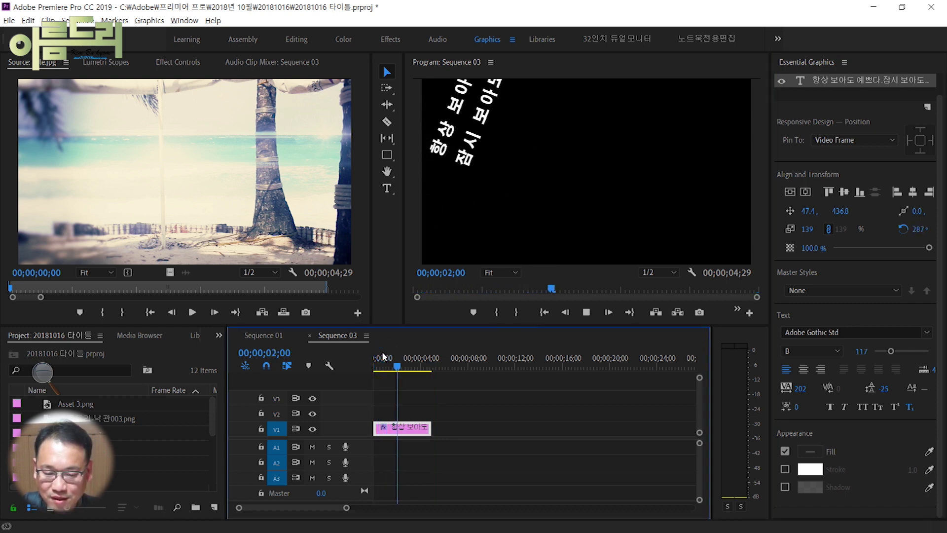
pyautogui.press('space')
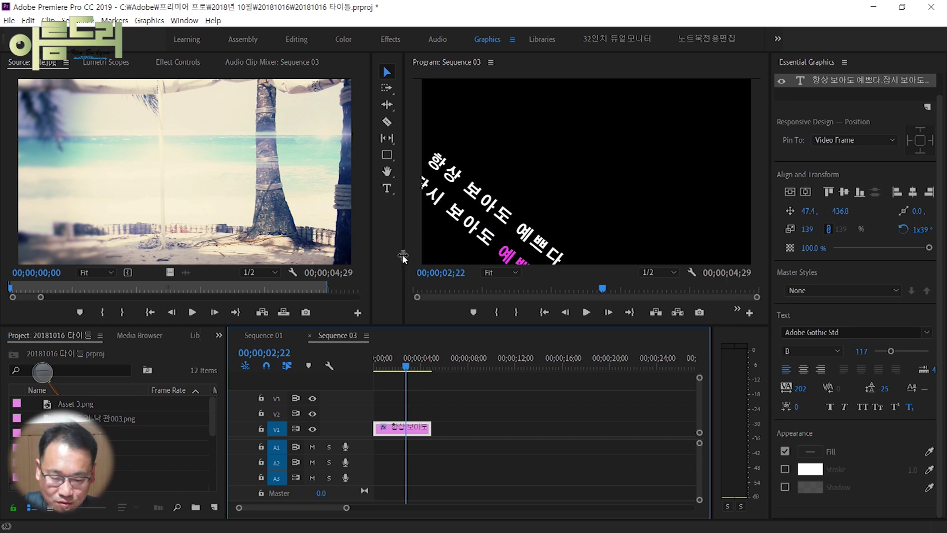
# Enlarge the Program Monitor in width and height, replay the rotating title, and return to the first frame.
pyautogui.moveTo(408, 255); pyautogui.dragTo(271, 258)
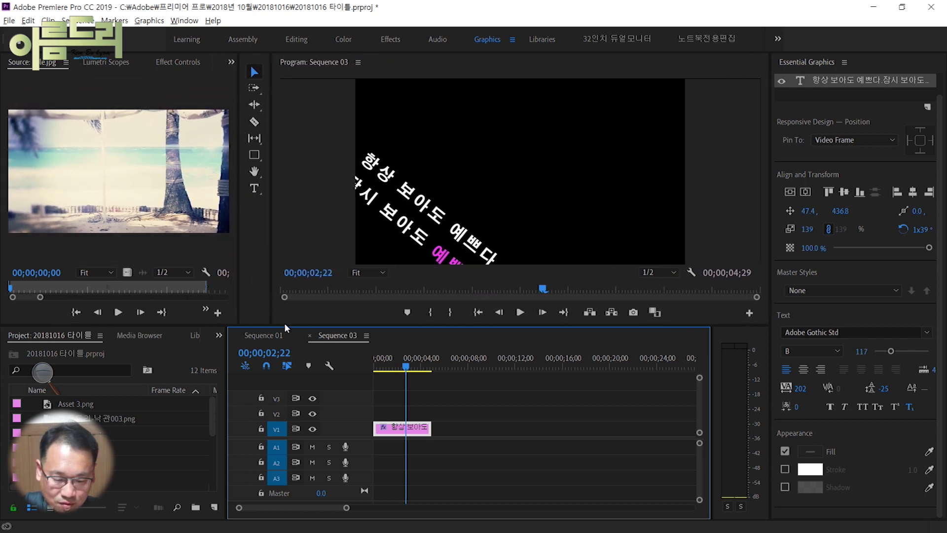
pyautogui.moveTo(284, 324); pyautogui.dragTo(280, 416)
pyautogui.press('space')
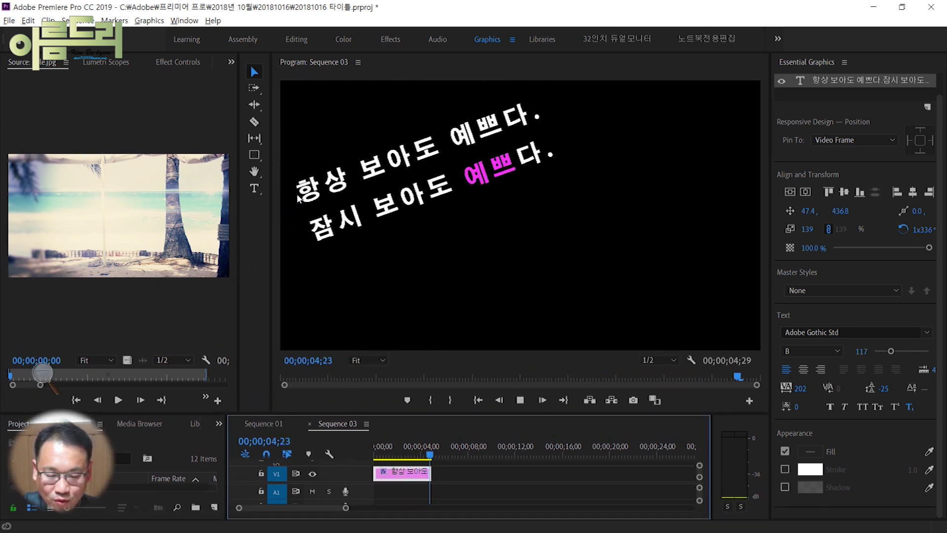
pyautogui.press('space')
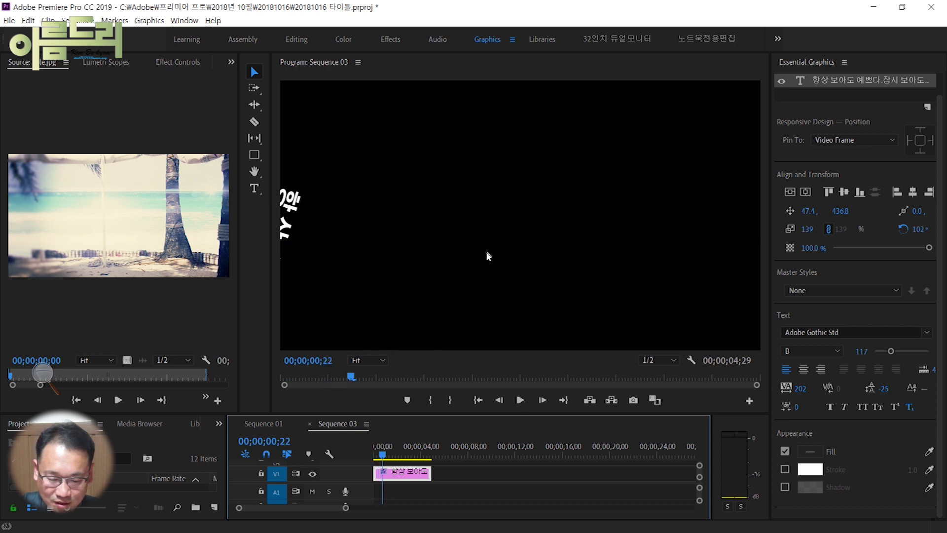
pyautogui.press('Home')
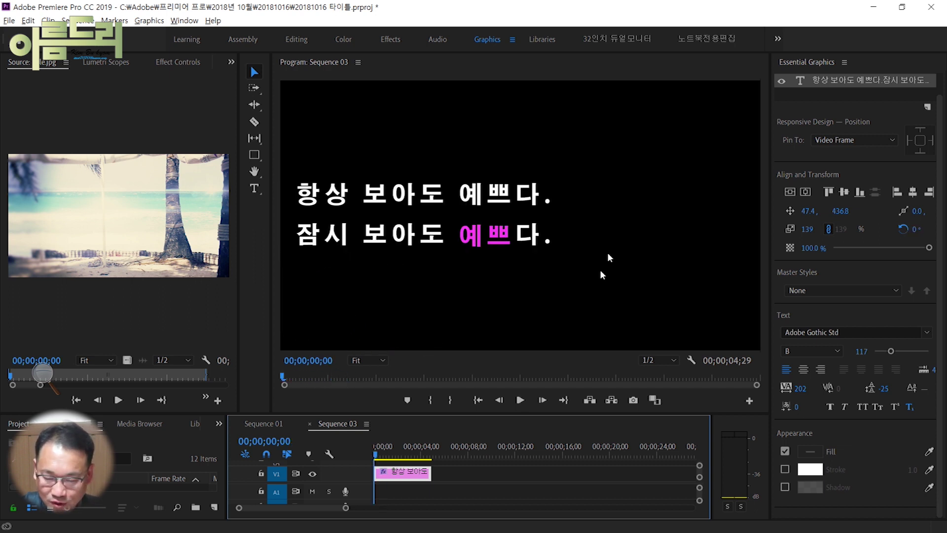
# Turn on anchor point animation at the first frame and move the anchor point to about 236.6 horizontally at 00;00;04;28, with the text position at about 284.0, 550.2.
pyautogui.click(904, 211)
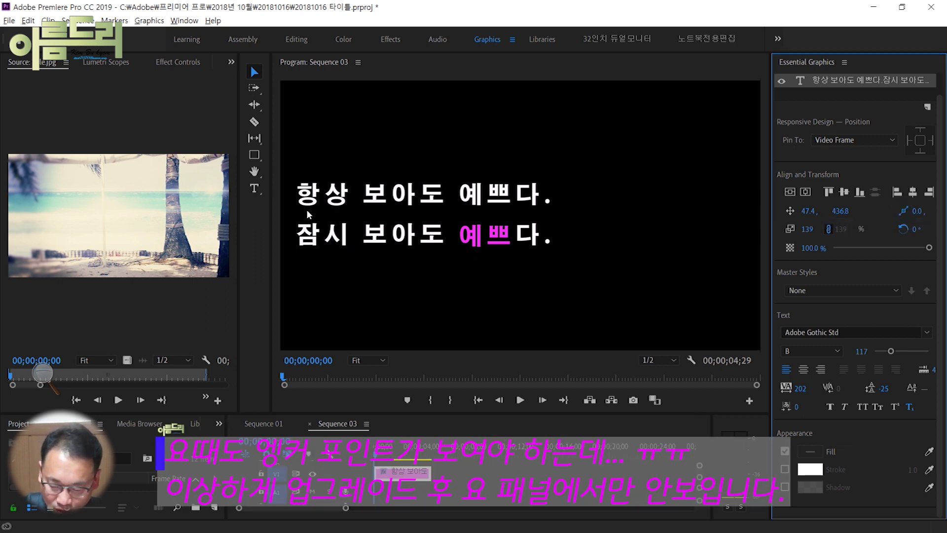
pyautogui.click(426, 426)
pyautogui.press('End')
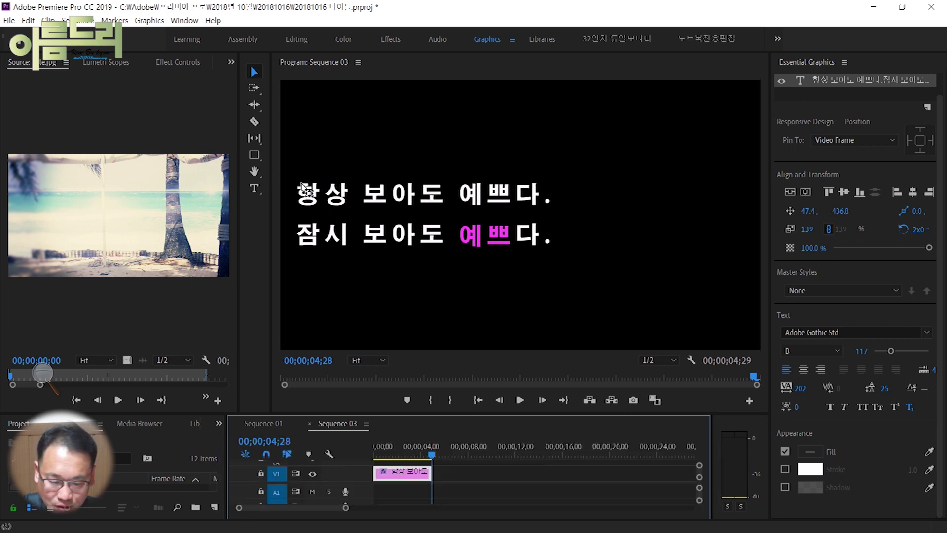
pyautogui.moveTo(301, 187); pyautogui.dragTo(379, 209)
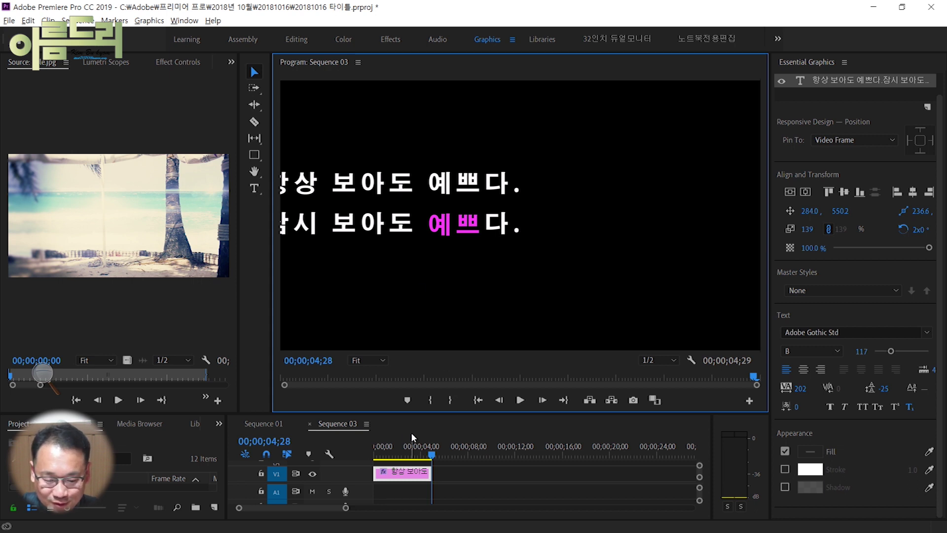
# Replay the title's combined anchor point and rotation animation several times, and return to the first frame.
pyautogui.click(391, 452)
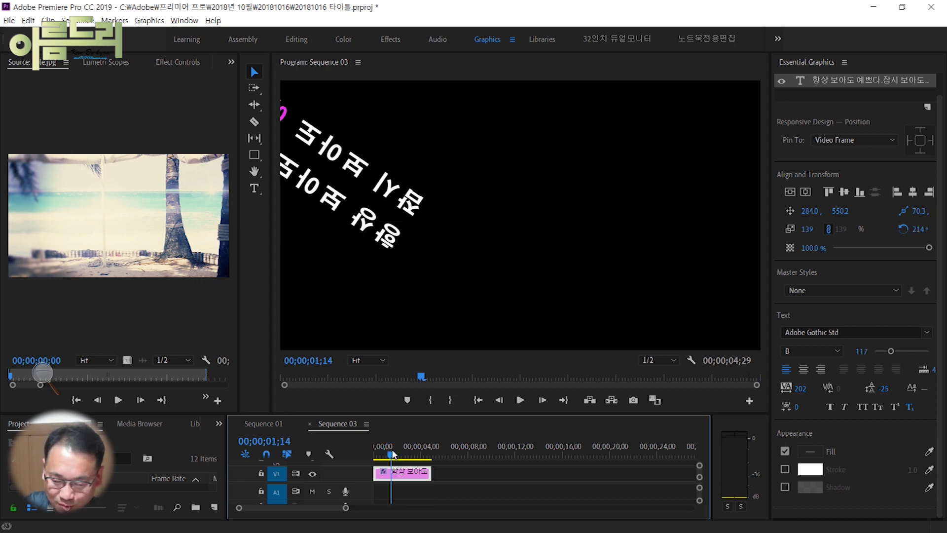
pyautogui.press('Home')
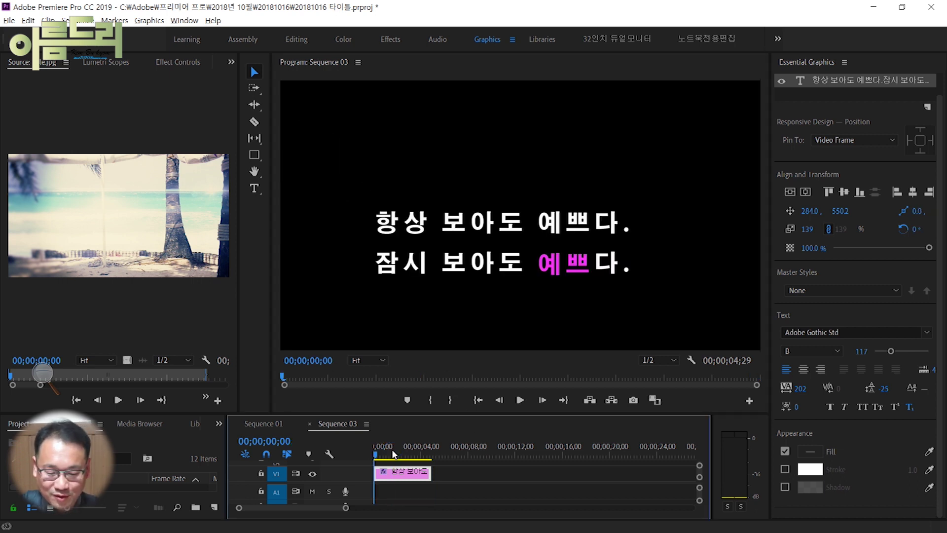
pyautogui.press('space')
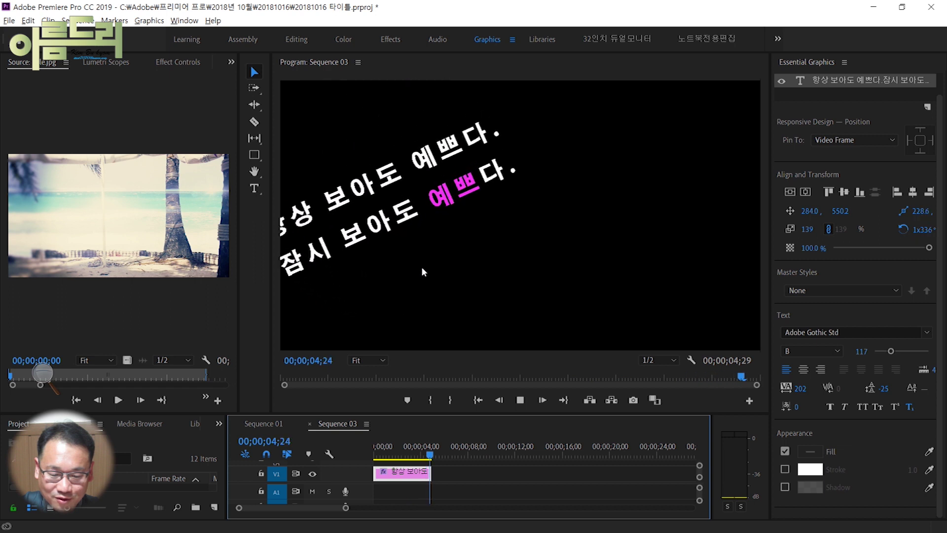
pyautogui.click(388, 443)
pyautogui.press('space')
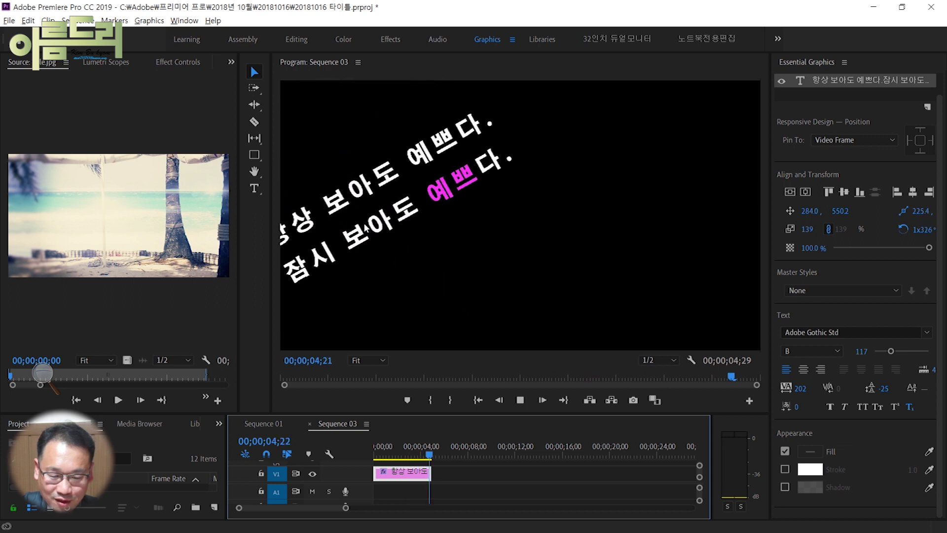
pyautogui.press('space')
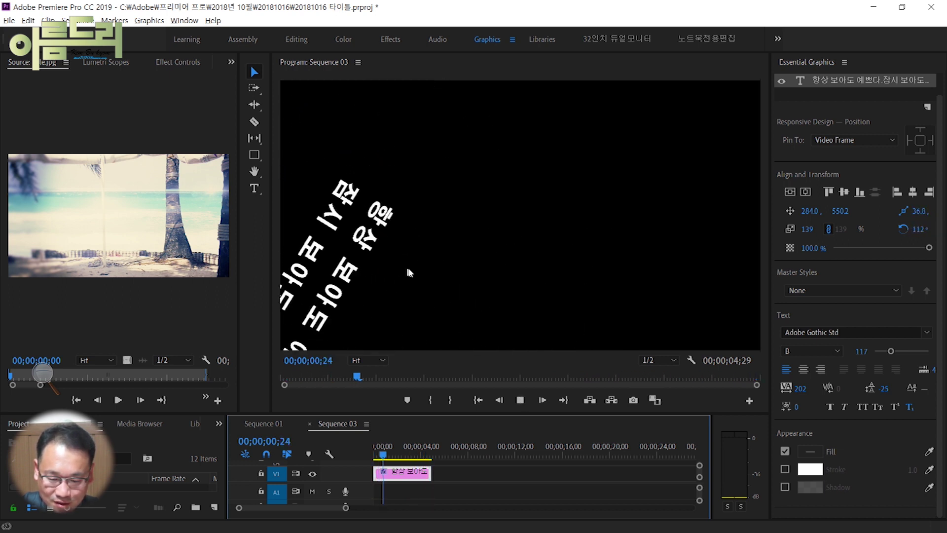
pyautogui.press('space')
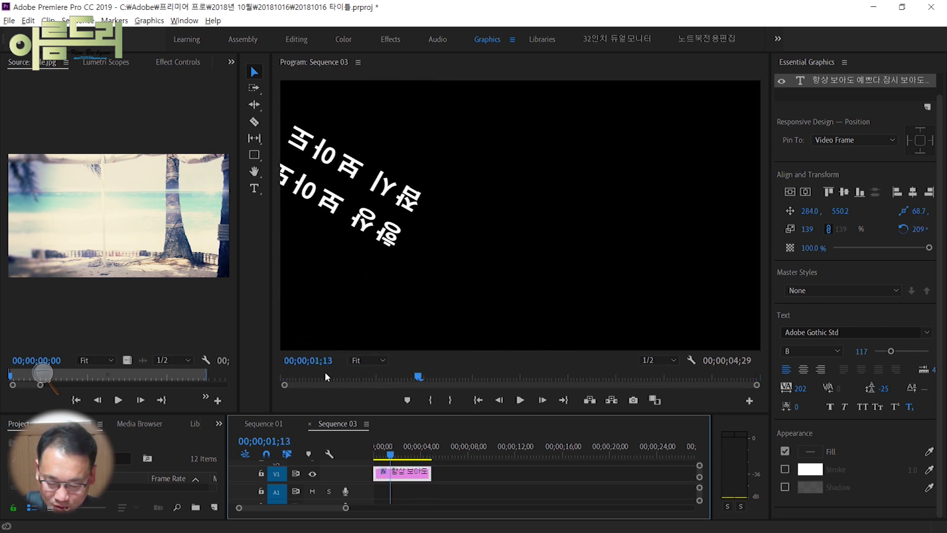
pyautogui.press('Home')
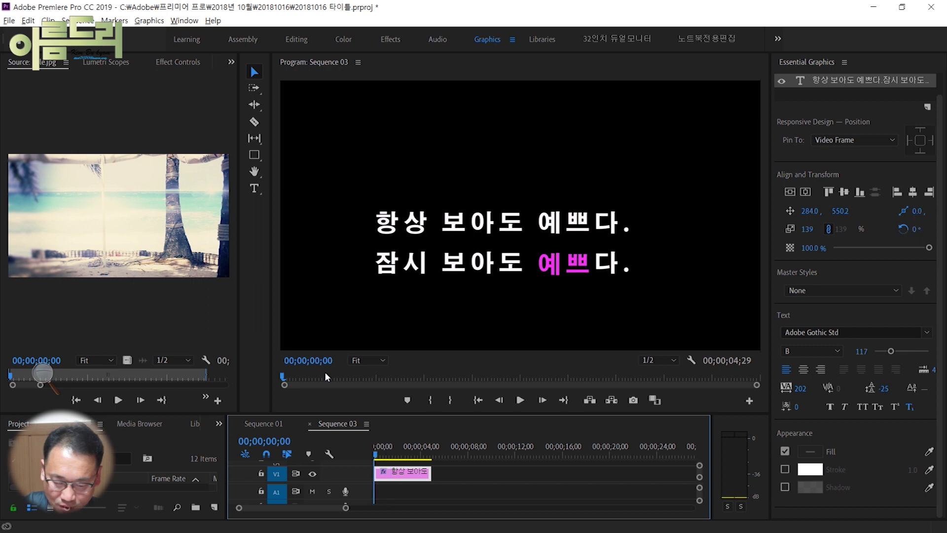
# Move the title to about 469.0, 499.2 with the Selection tool, replay the animation, and stop at 00;00;02;15.
pyautogui.click(256, 74)
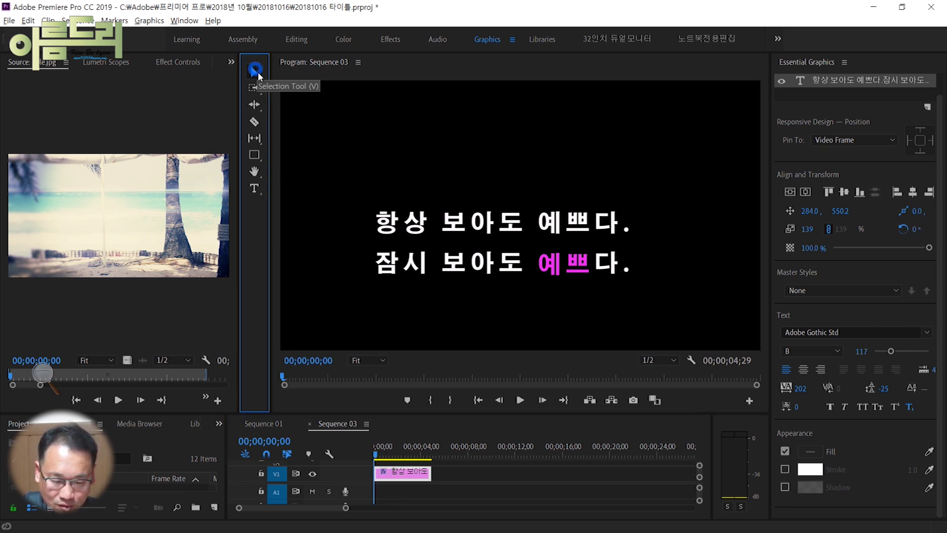
pyautogui.moveTo(442, 224); pyautogui.dragTo(504, 211)
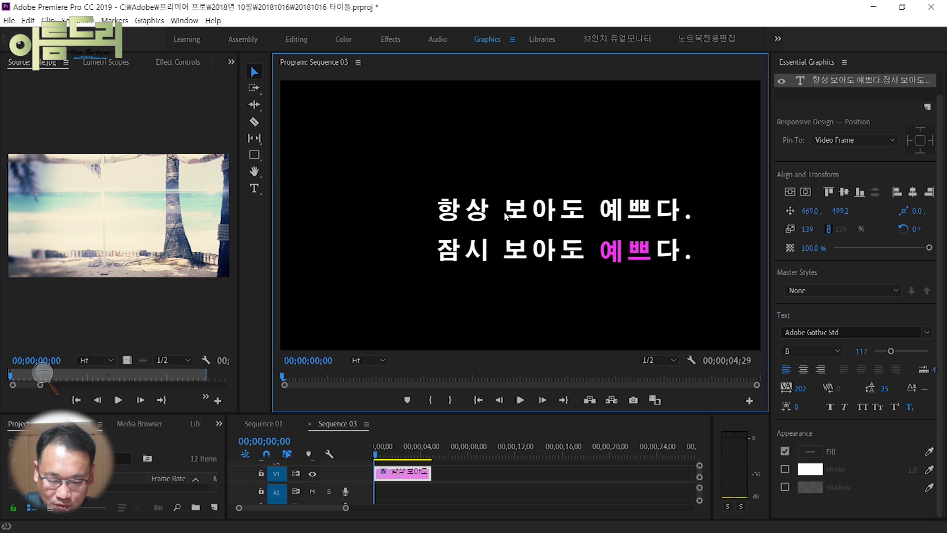
pyautogui.press('space')
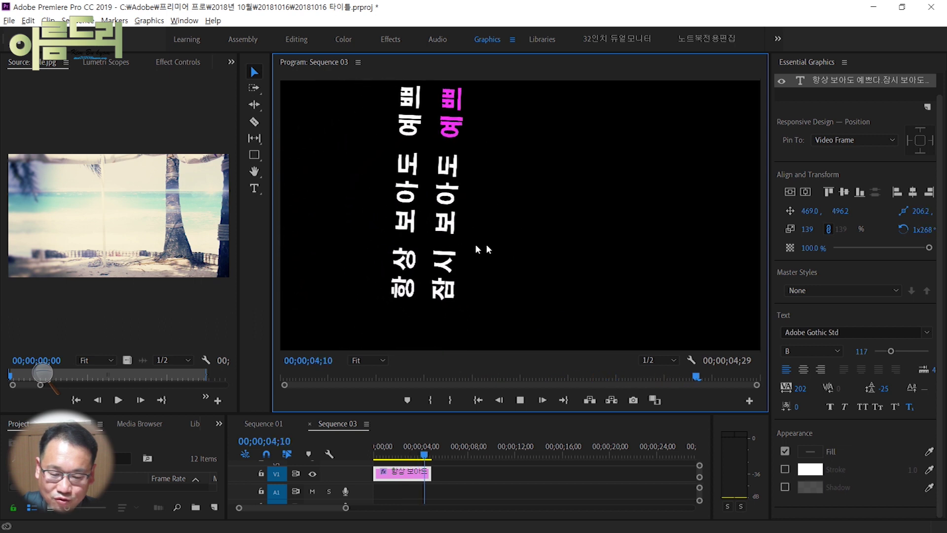
pyautogui.press('space')
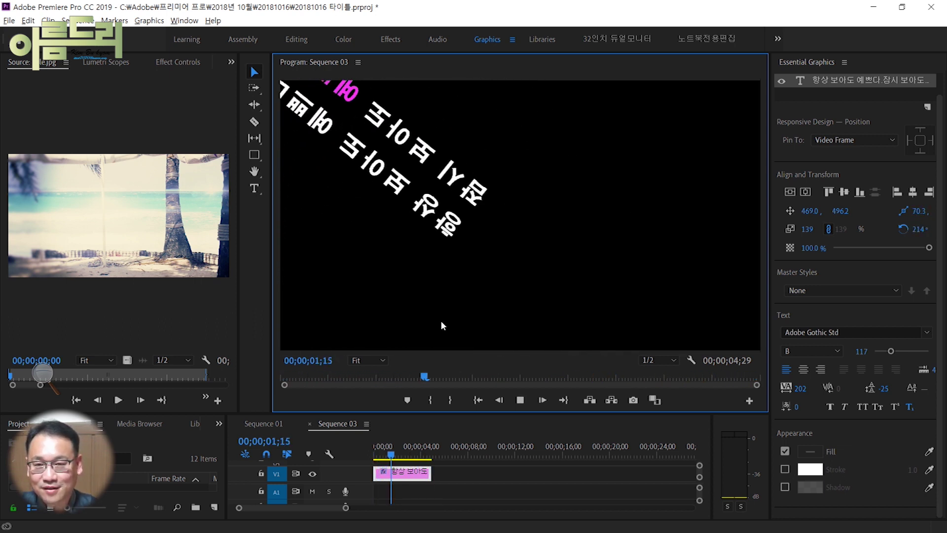
pyautogui.press('space')
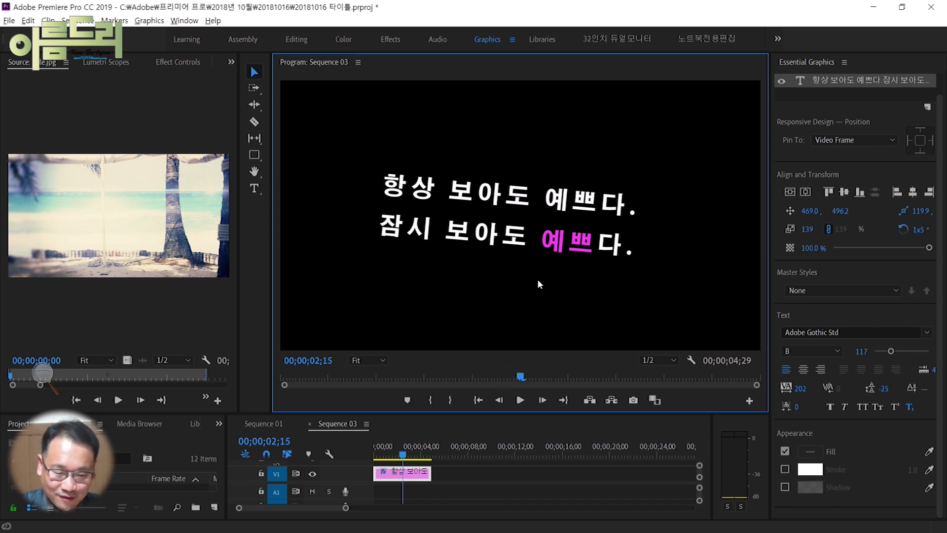
# Turn off rotation and anchor point animation for the title's text layer, deleting their existing keyframes.
pyautogui.click(827, 81)
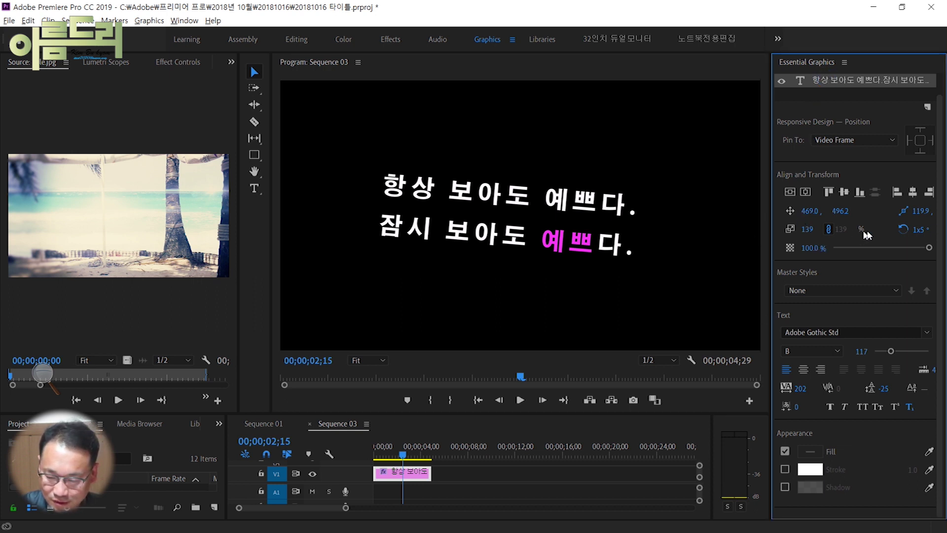
pyautogui.click(903, 229)
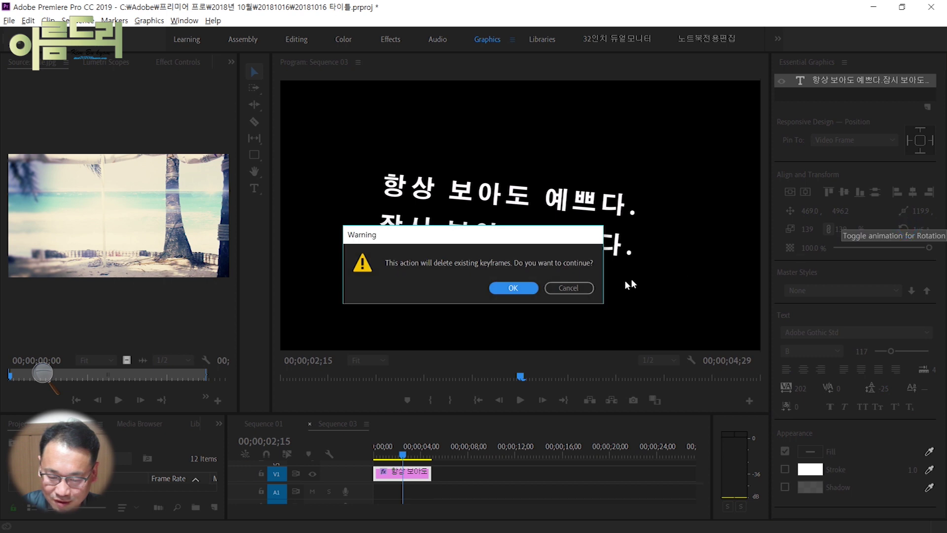
pyautogui.click(527, 288)
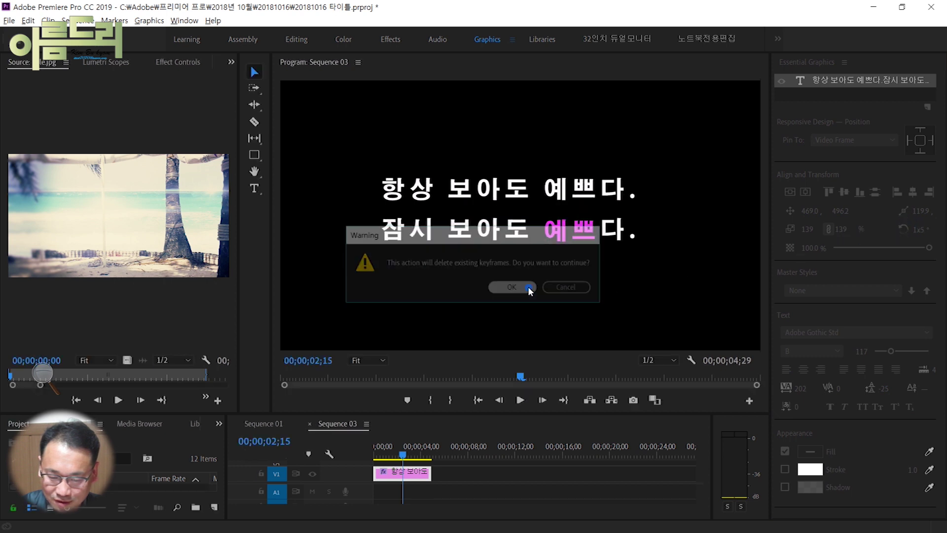
pyautogui.click(902, 213)
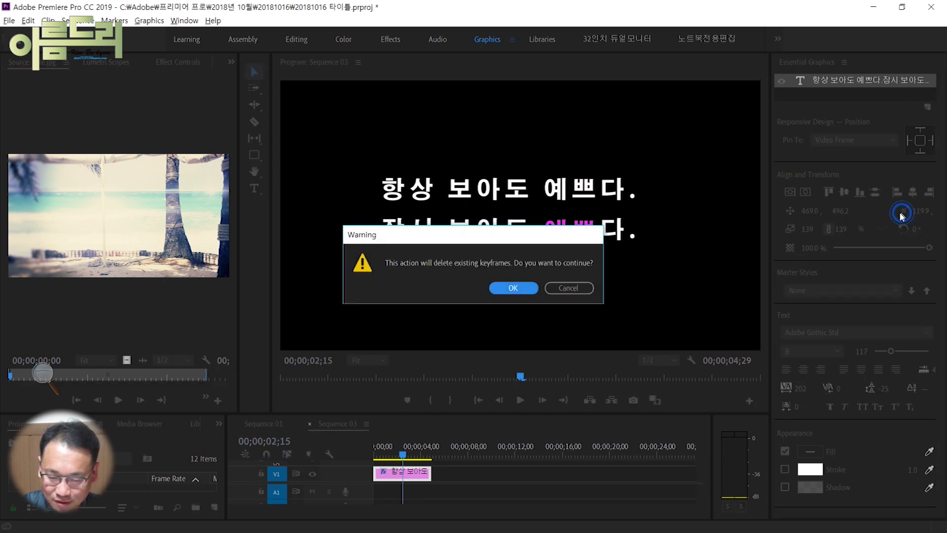
pyautogui.click(513, 289)
# Remove the title's second line and move the remaining line "항상 보아도 예쁘다." to about 340.0, 888.1 near the frame's lower edge.
pyautogui.moveTo(487, 251); pyautogui.dragTo(494, 299)
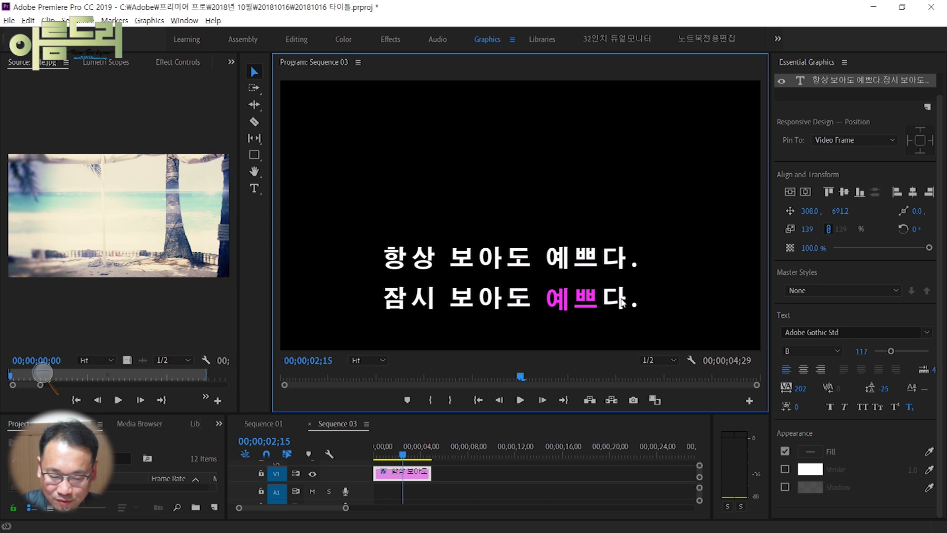
pyautogui.click(254, 188)
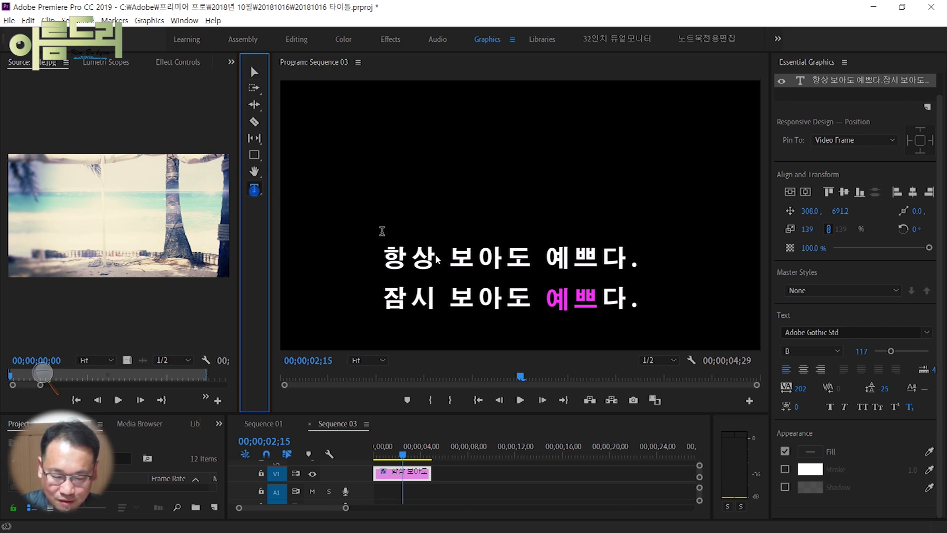
pyautogui.click(637, 299)
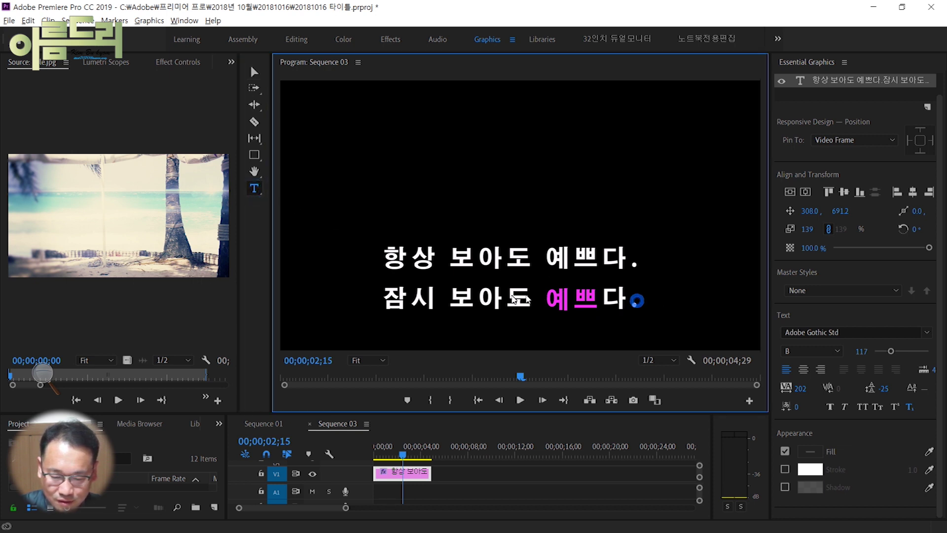
pyautogui.press('Delete')
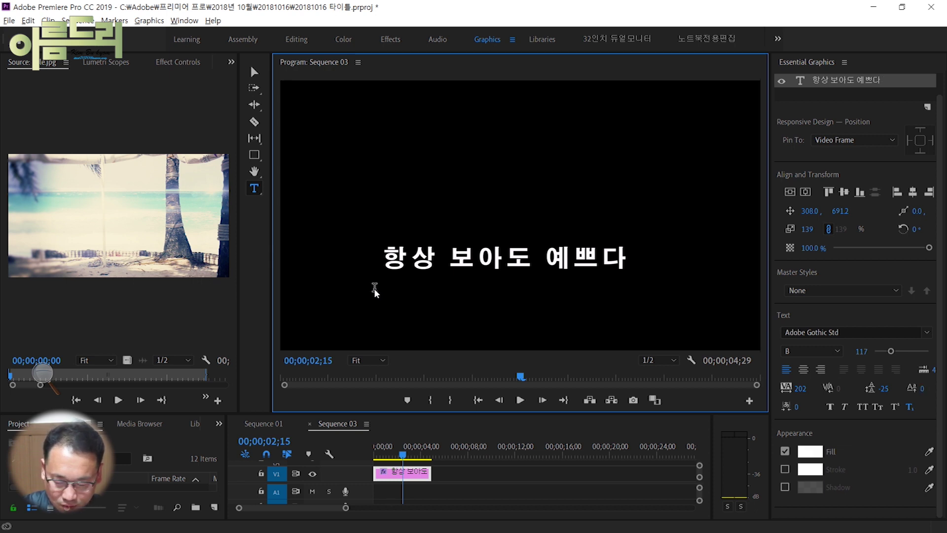
pyautogui.press('Escape')
pyautogui.moveTo(468, 257); pyautogui.dragTo(479, 310)
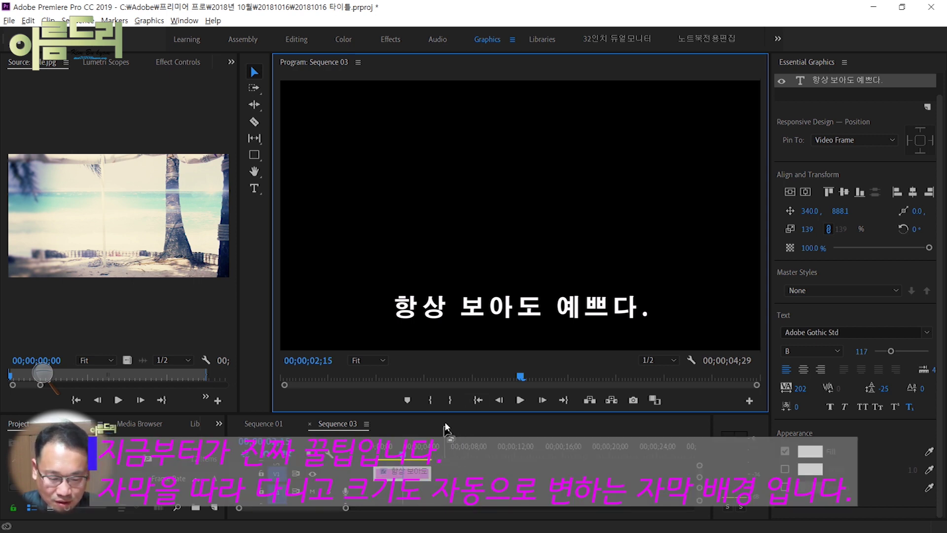
# Move the title clip up to track V2 and place IMG_3193.jpg beneath it on V1 at the sequence start.
pyautogui.moveTo(444, 411); pyautogui.dragTo(445, 393)
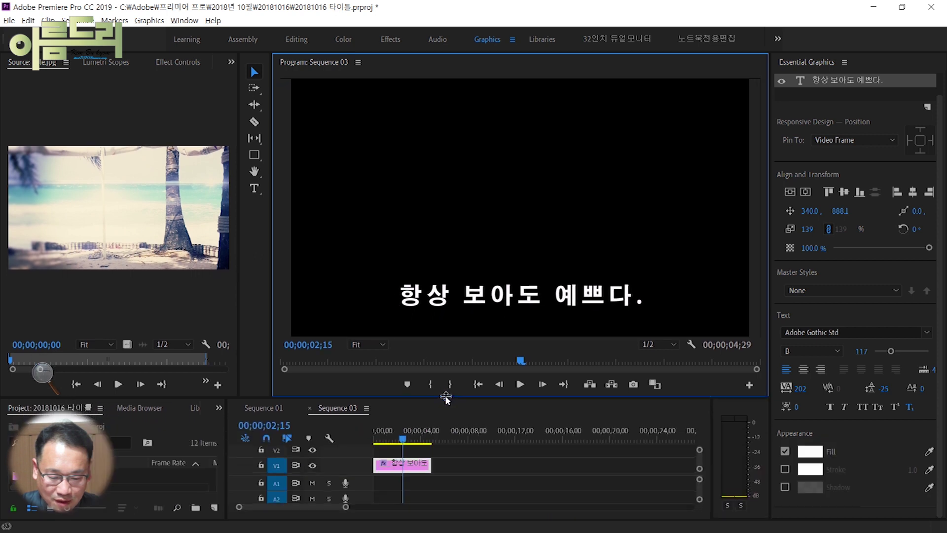
pyautogui.moveTo(419, 464); pyautogui.dragTo(417, 453)
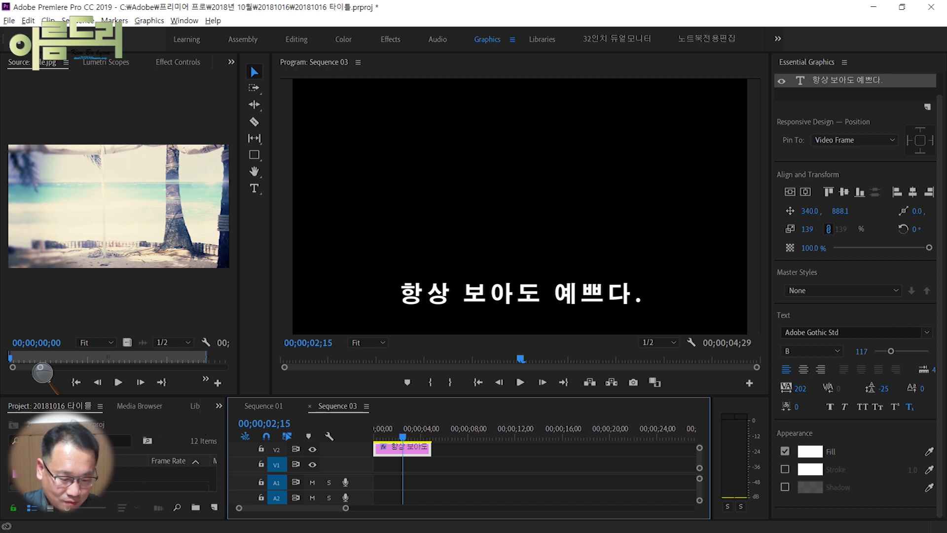
pyautogui.doubleClick(64, 474)
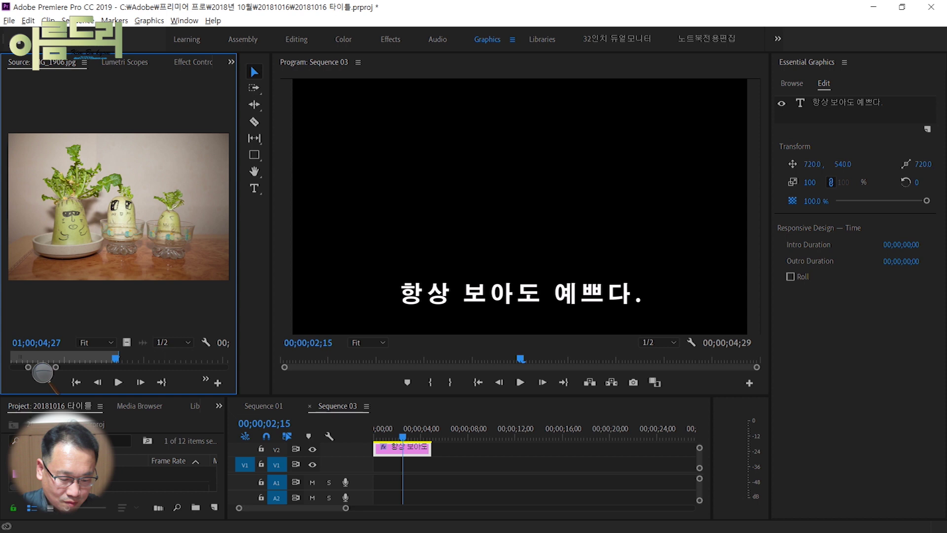
pyautogui.doubleClick(64, 474)
pyautogui.moveTo(113, 235); pyautogui.dragTo(375, 470)
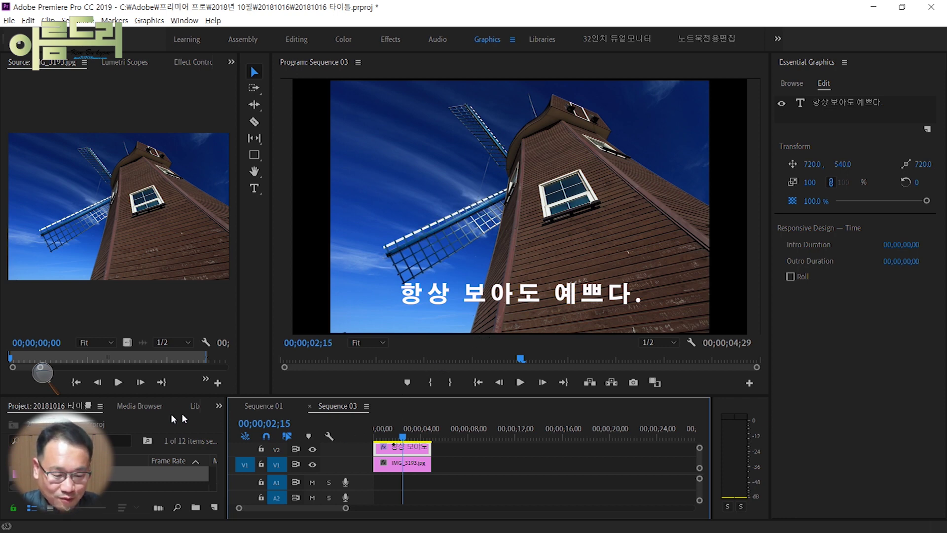
# Dock the Project panel in the Source Monitor's group, and draw a rectangle covering the caption line, positioned at about 320.0, 837.0.
pyautogui.moveTo(89, 407); pyautogui.dragTo(130, 128)
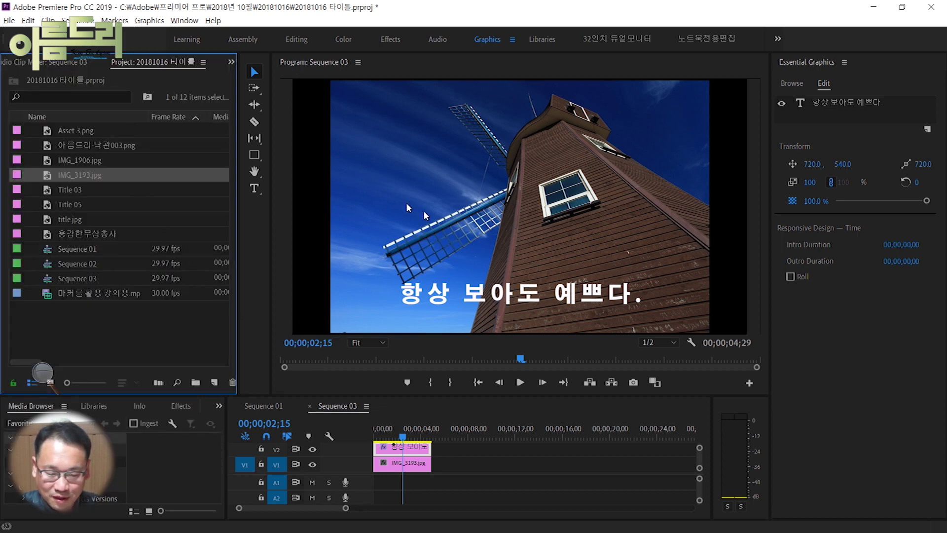
pyautogui.click(254, 155)
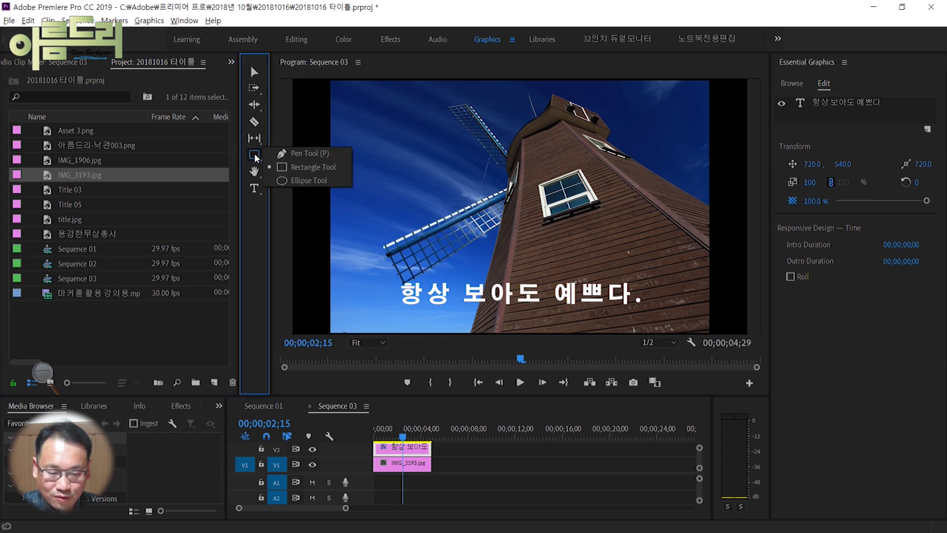
pyautogui.click(291, 154)
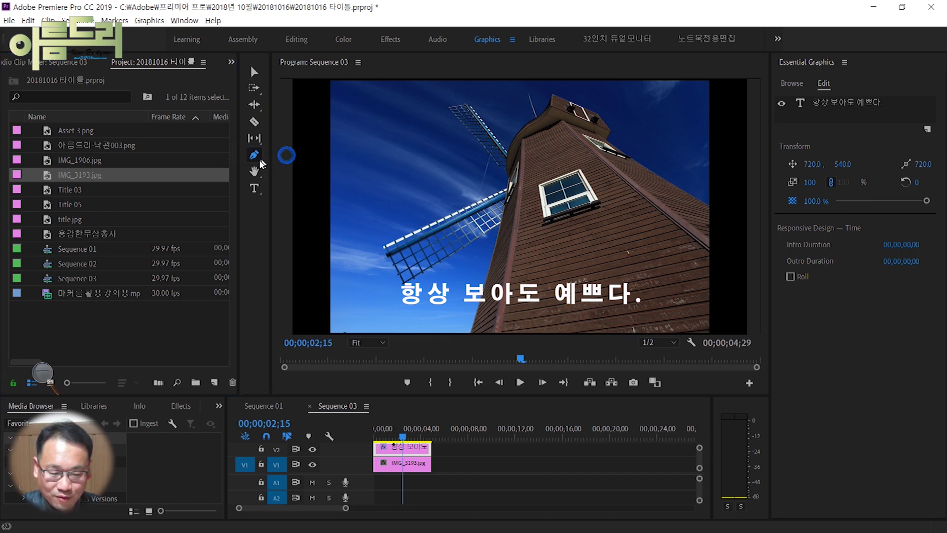
pyautogui.click(255, 156)
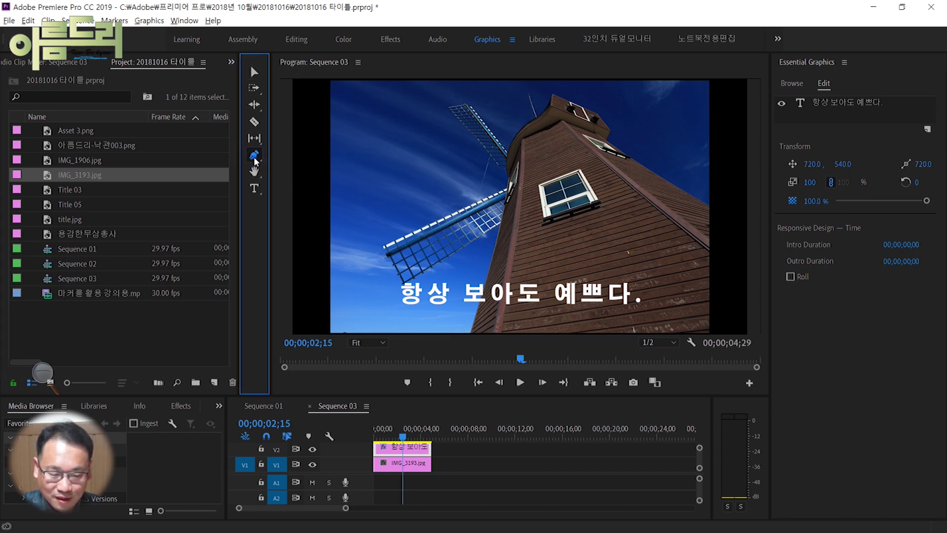
pyautogui.click(290, 168)
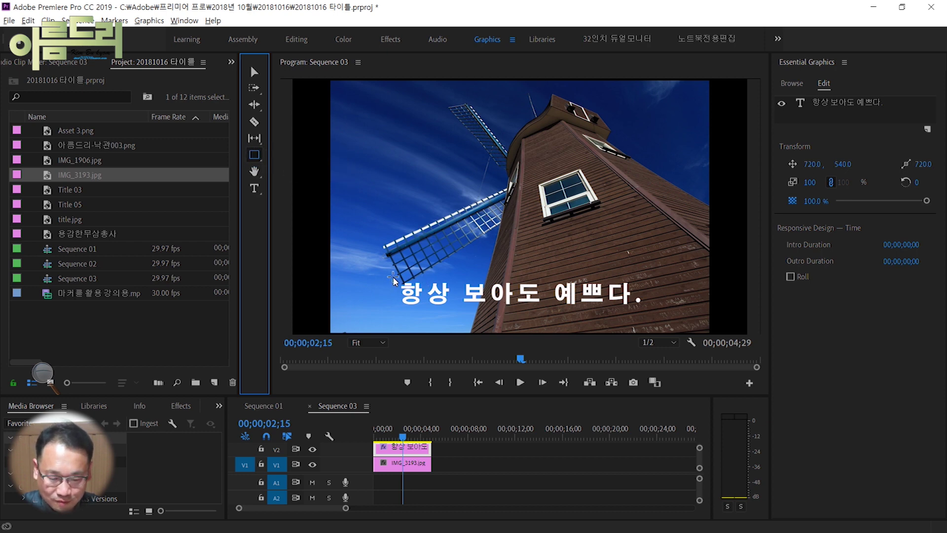
pyautogui.moveTo(394, 279)
pyautogui.mouseDown()
pyautogui.moveTo(424, 308)
pyautogui.moveTo(647, 313)
pyautogui.mouseUp()
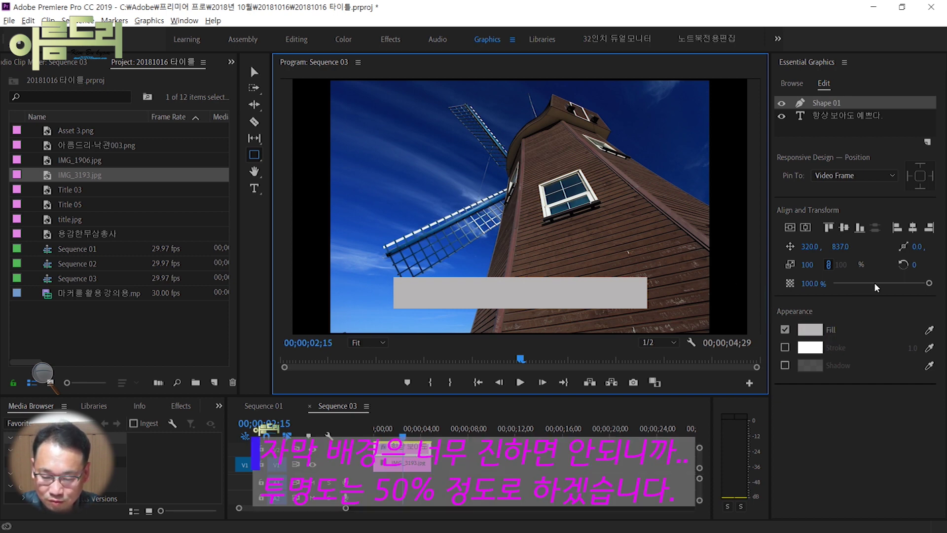
# Set the rectangle's opacity to 50% and reorder its layer beneath the caption text.
pyautogui.click(814, 282)
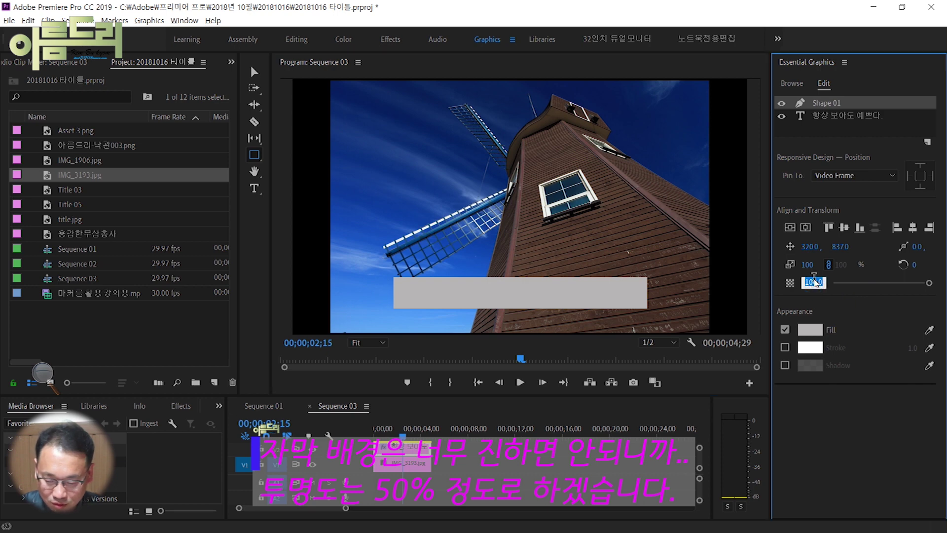
pyautogui.write('50')
pyautogui.press('Return')
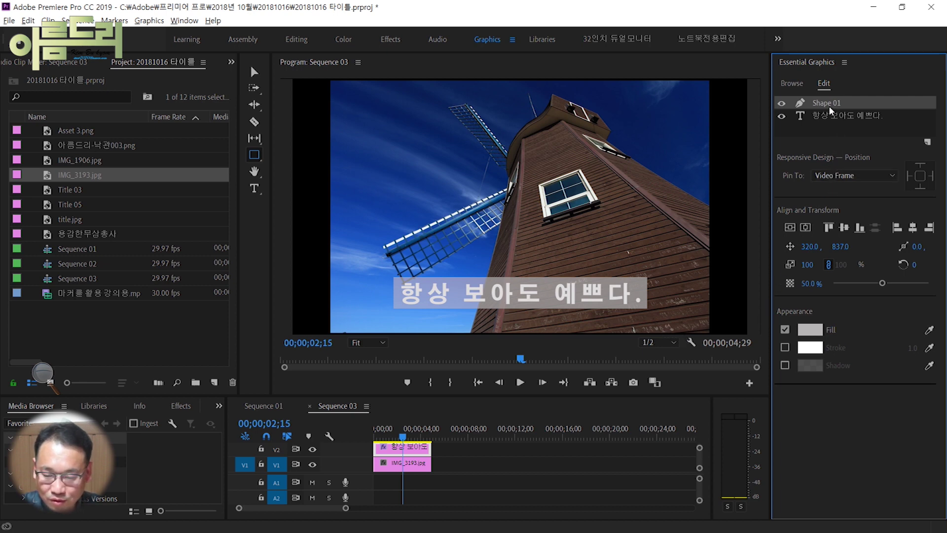
pyautogui.moveTo(830, 106); pyautogui.dragTo(832, 128)
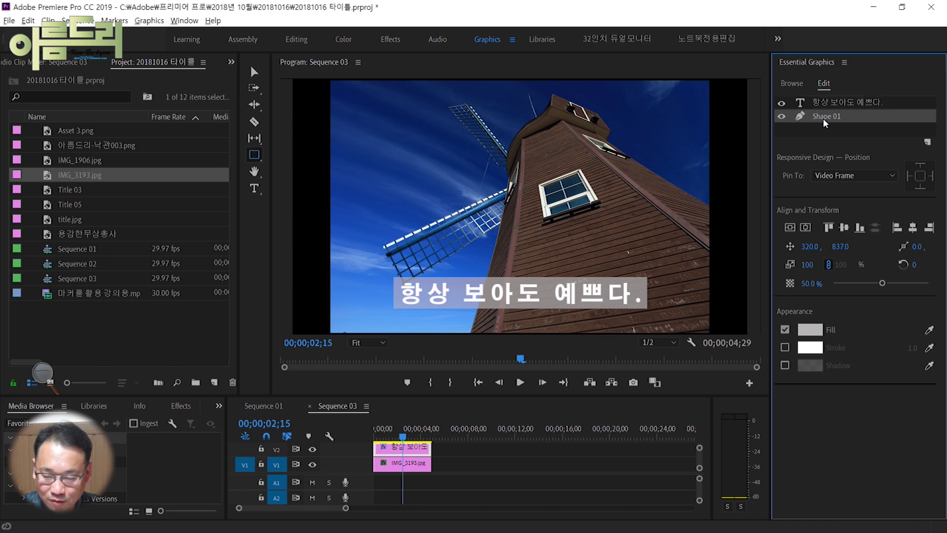
# Try a magenta fill, FD15F2, on the background rectangle and undo the colour change.
pyautogui.click(817, 330)
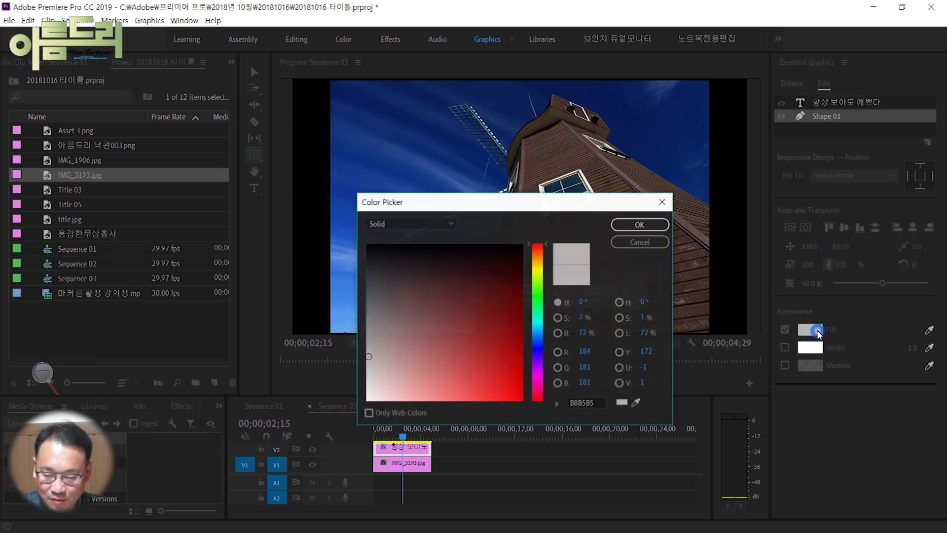
pyautogui.click(536, 377)
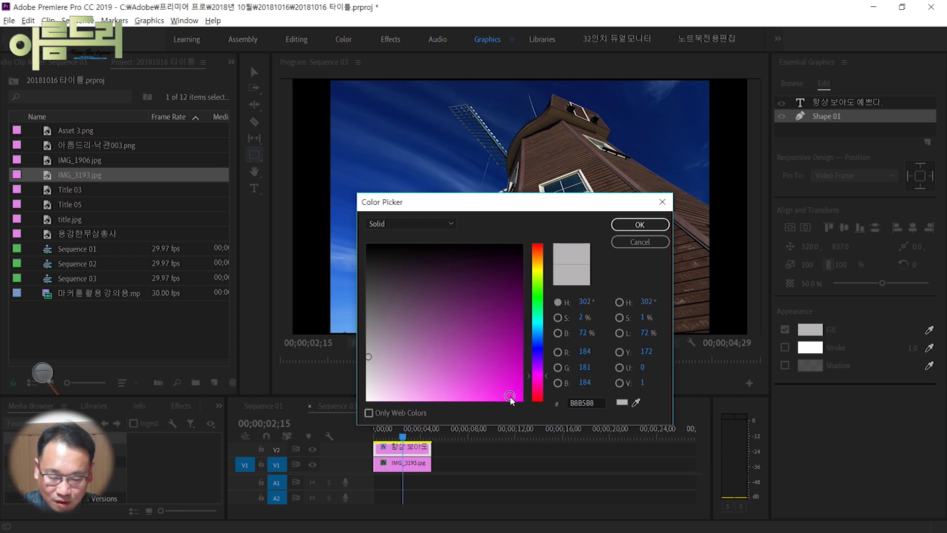
pyautogui.click(510, 398)
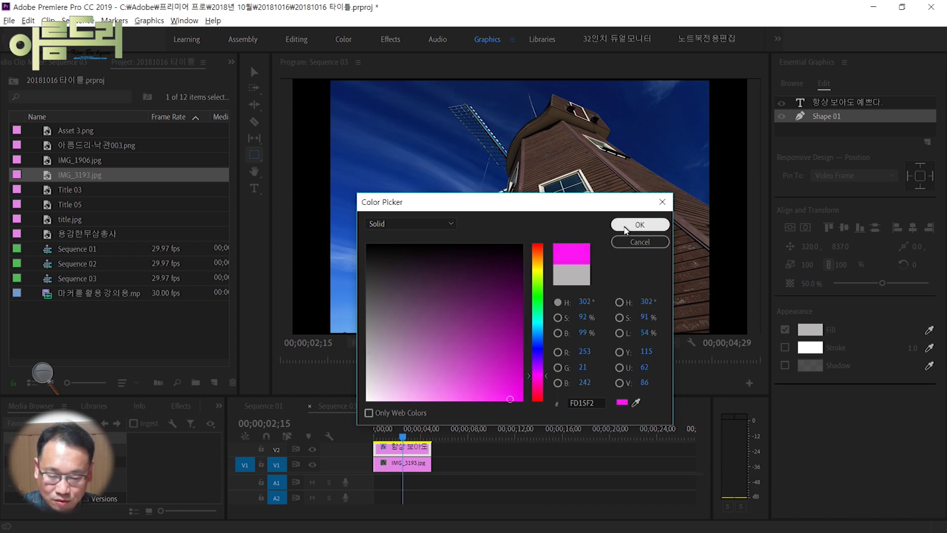
pyautogui.click(624, 227)
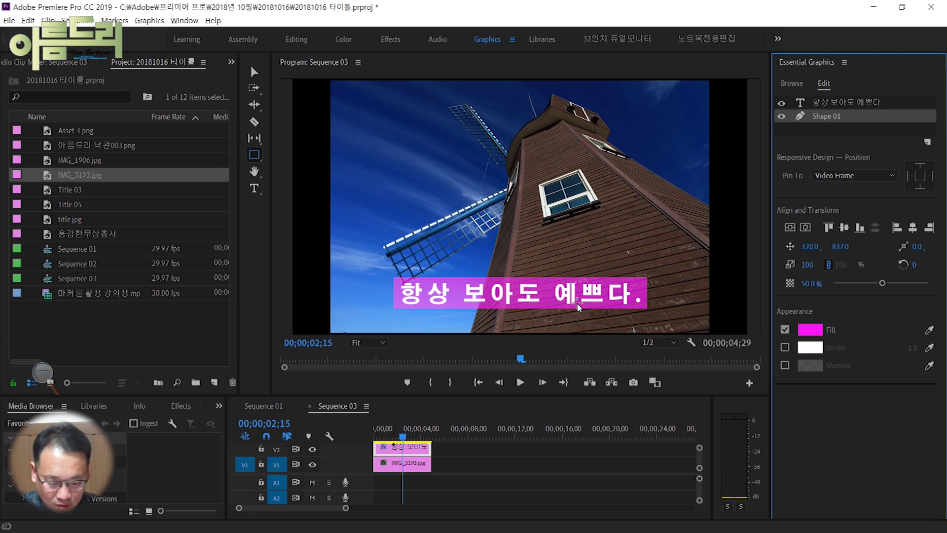
pyautogui.hotkey('ctrl', 'z')
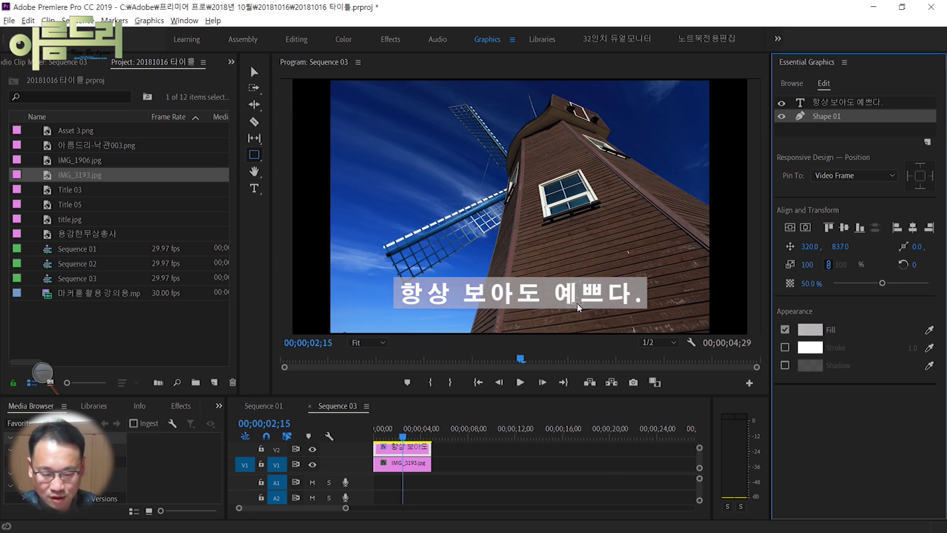
# Change the caption text's fill colour from white to a bright magenta.
pyautogui.click(816, 105)
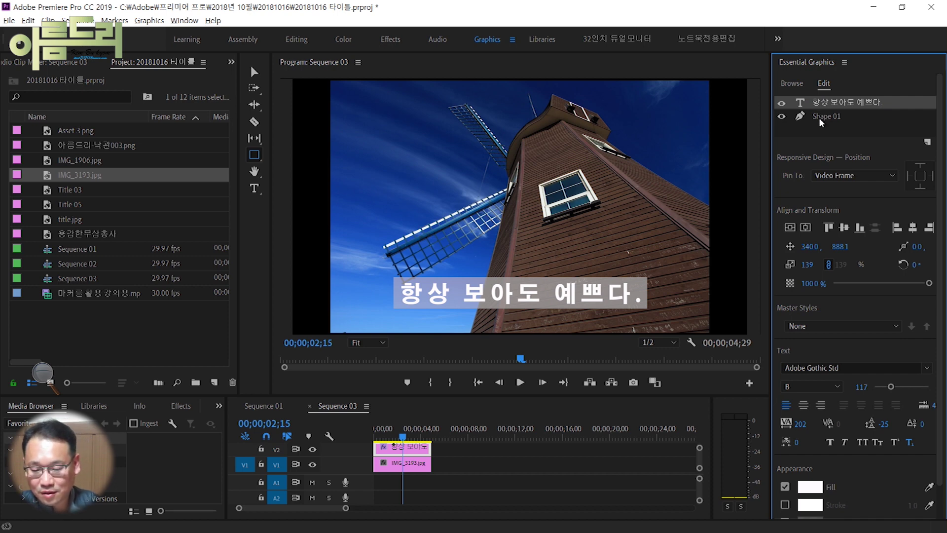
pyautogui.click(821, 118)
pyautogui.click(817, 105)
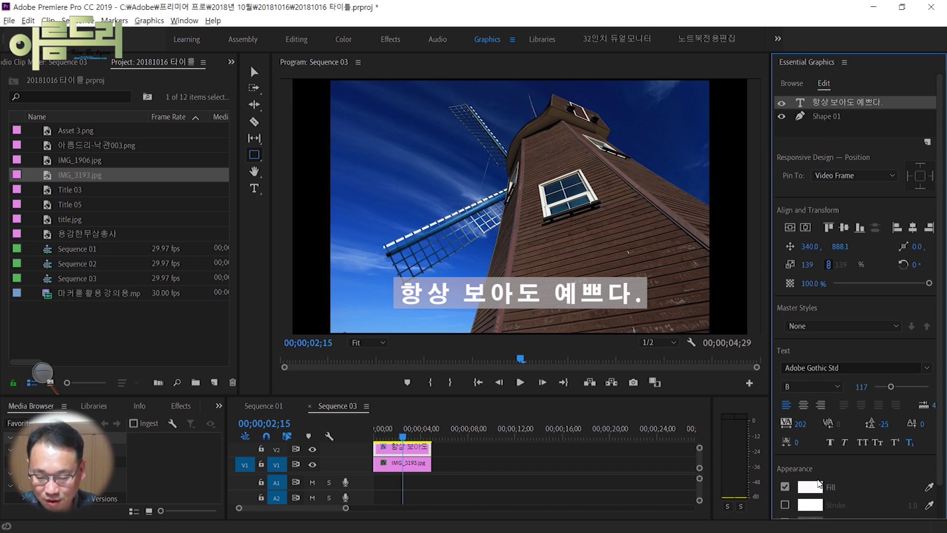
pyautogui.click(816, 486)
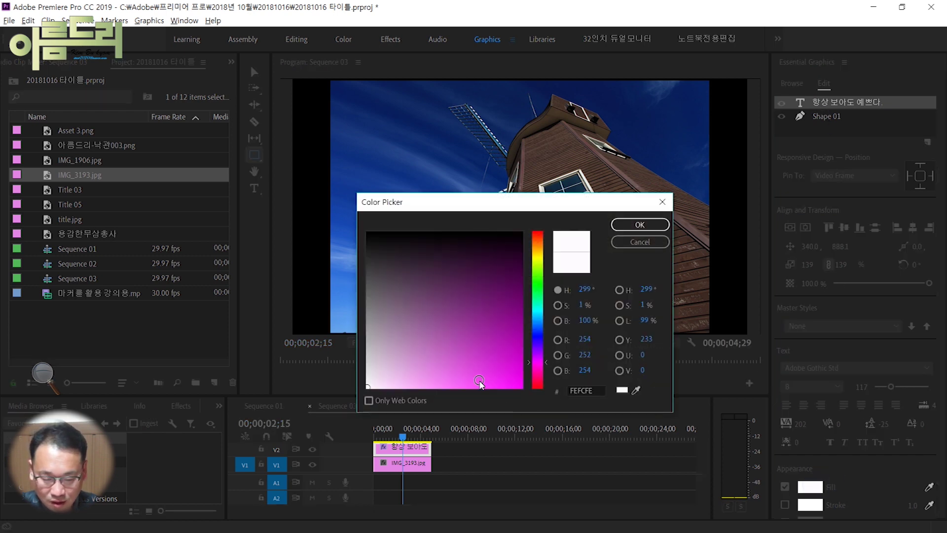
pyautogui.click(505, 380)
pyautogui.click(639, 225)
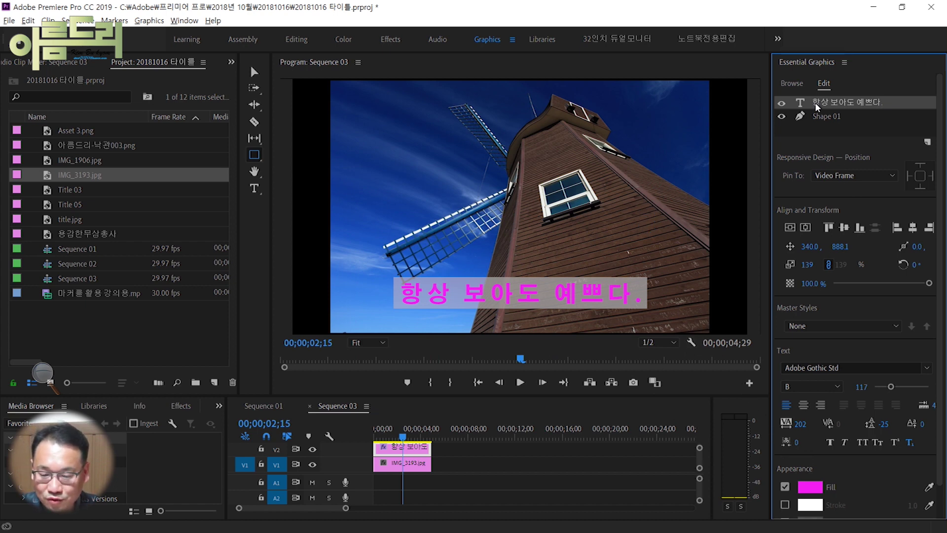
# Try the caption text layer beneath the semi-transparent shape, and restore the text above it.
pyautogui.moveTo(816, 104); pyautogui.dragTo(818, 122)
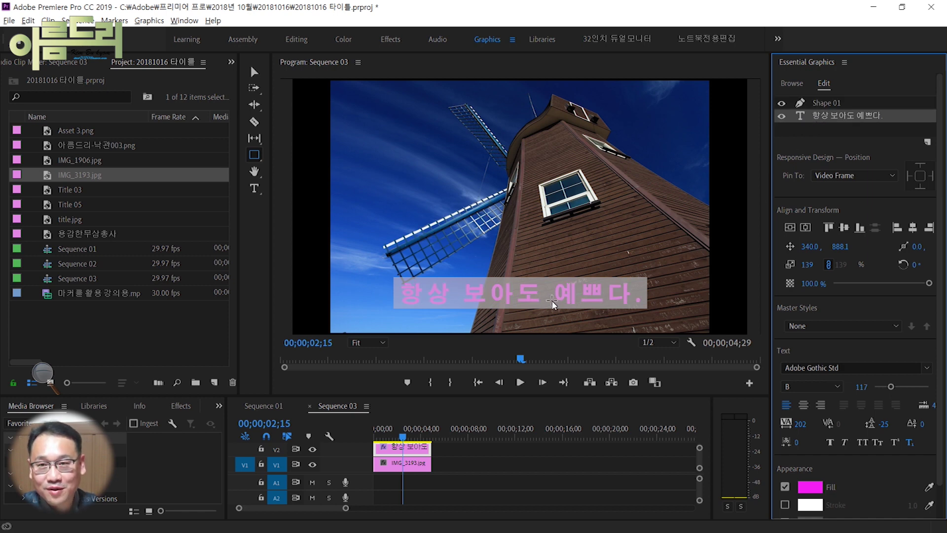
pyautogui.click(813, 104)
pyautogui.moveTo(815, 123); pyautogui.dragTo(817, 125)
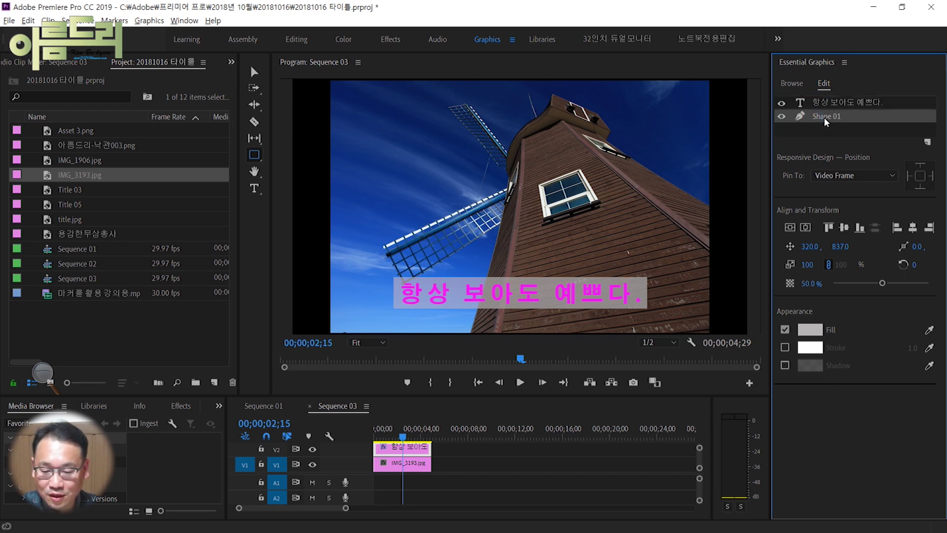
# Rename the Shape 01 layer as 자막배경.
pyautogui.rightClick(826, 121)
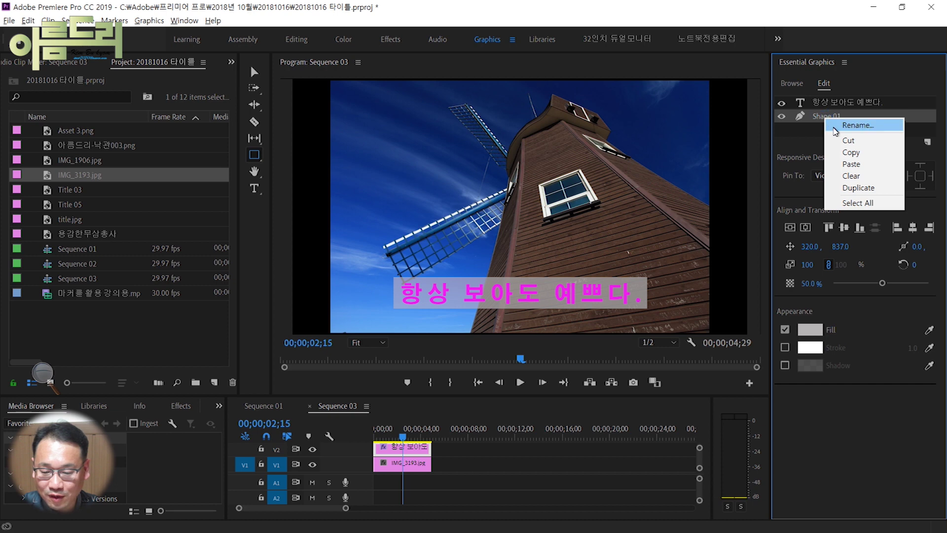
pyautogui.click(841, 126)
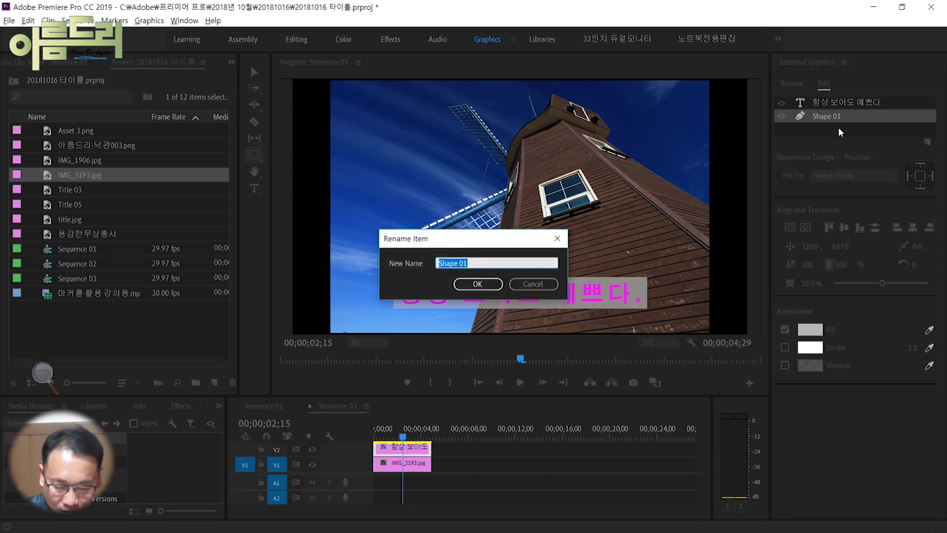
pyautogui.write('wk막배경')
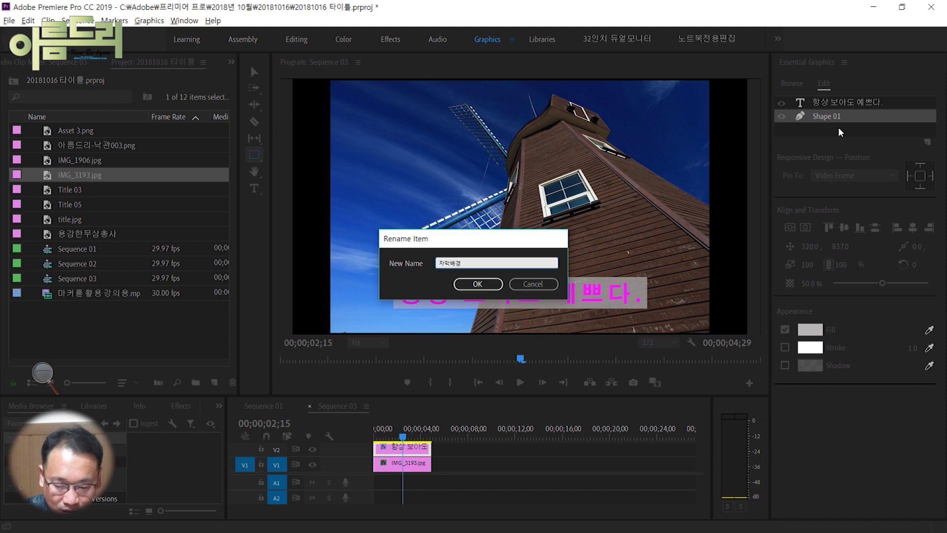
pyautogui.press('Return')
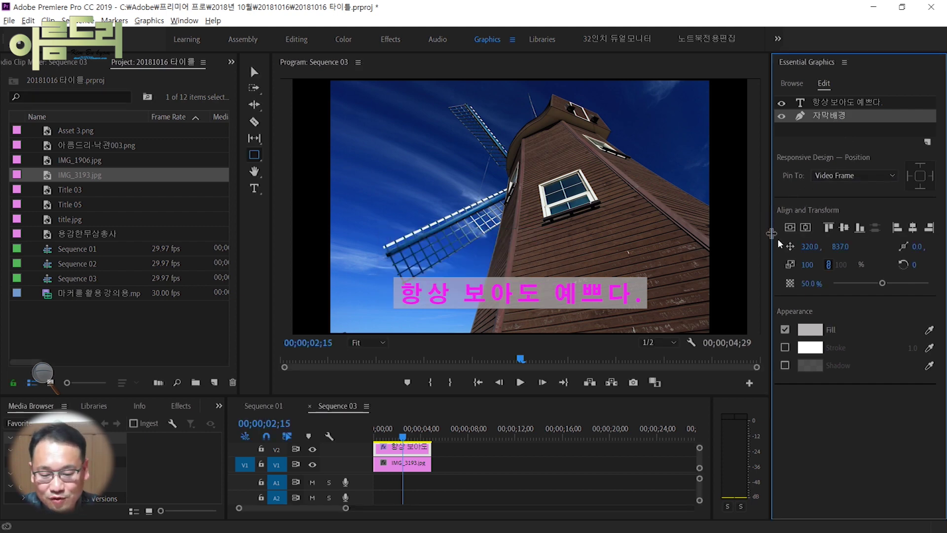
# Align the caption text and the 자막배경 layer to each other by their horizontal and vertical centres.
pyautogui.press('v')
pyautogui.moveTo(369, 253); pyautogui.dragTo(477, 299)
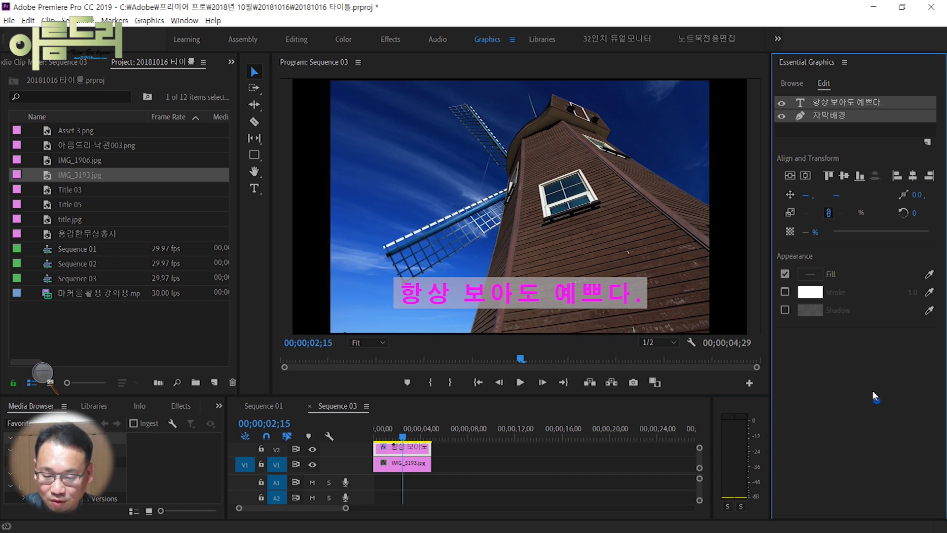
pyautogui.click(825, 117)
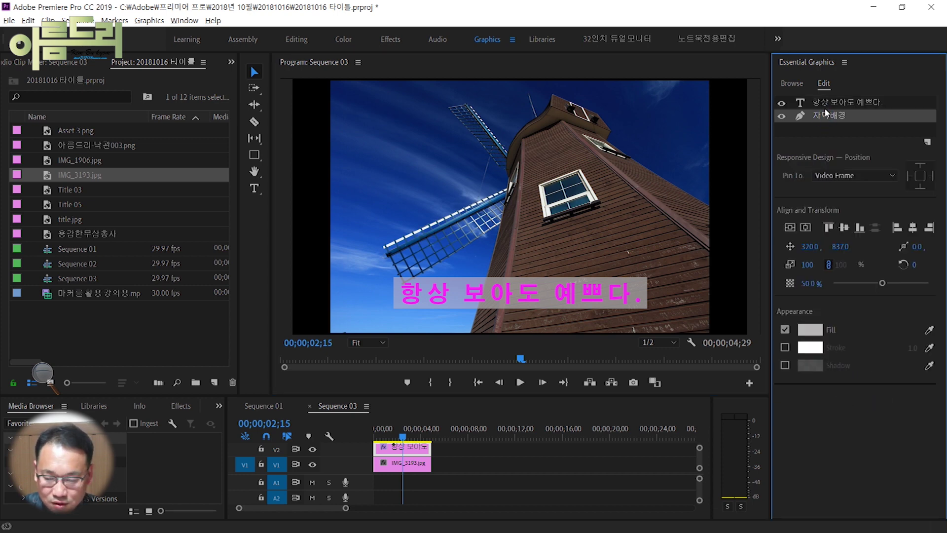
pyautogui.keyDown('shift'); pyautogui.click(825, 102); pyautogui.keyUp('shift')
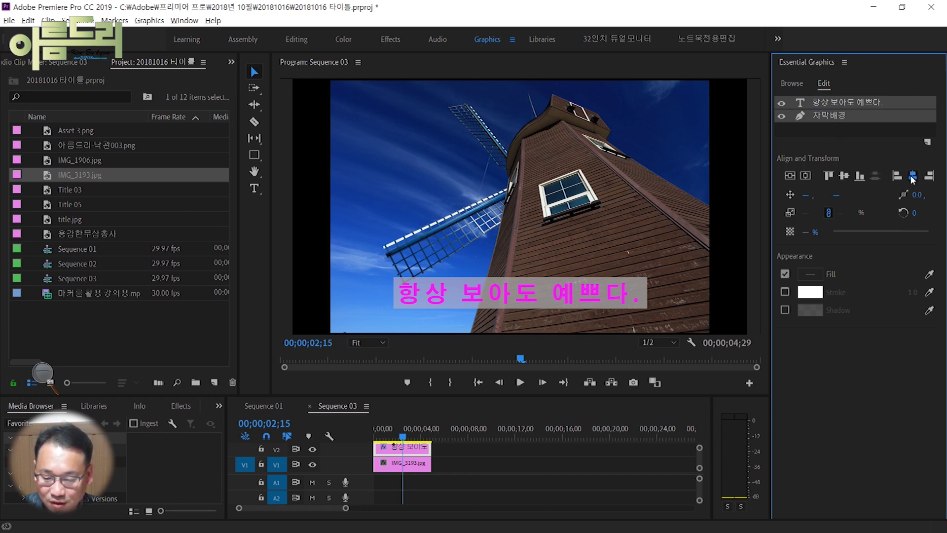
pyautogui.click(844, 176)
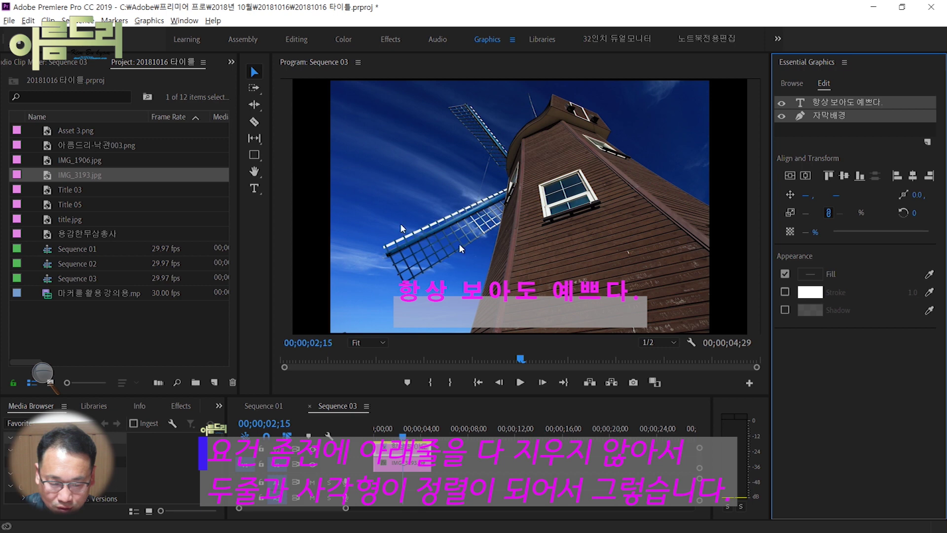
# Remove the leftover lower line from the caption text and vertically centre the text and background on each other again.
pyautogui.click(254, 188)
pyautogui.click(856, 102)
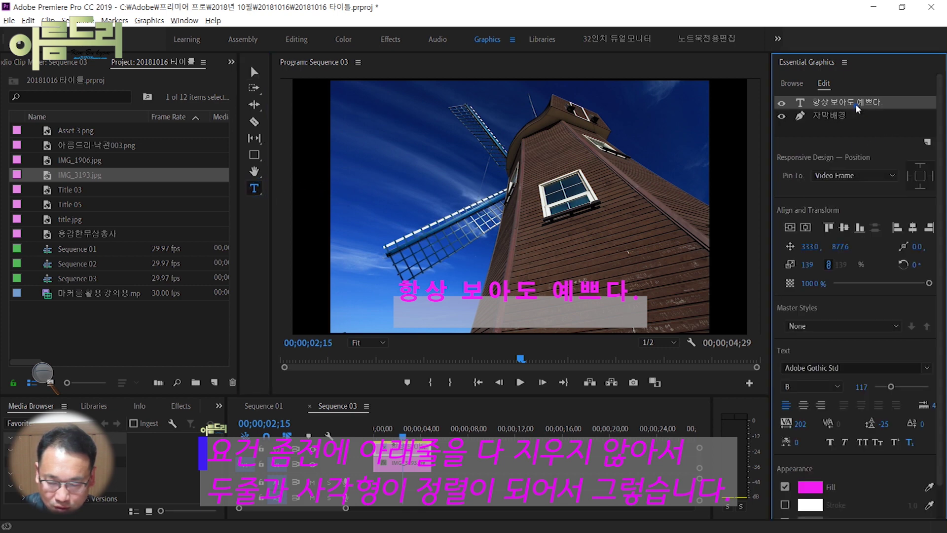
pyautogui.click(254, 72)
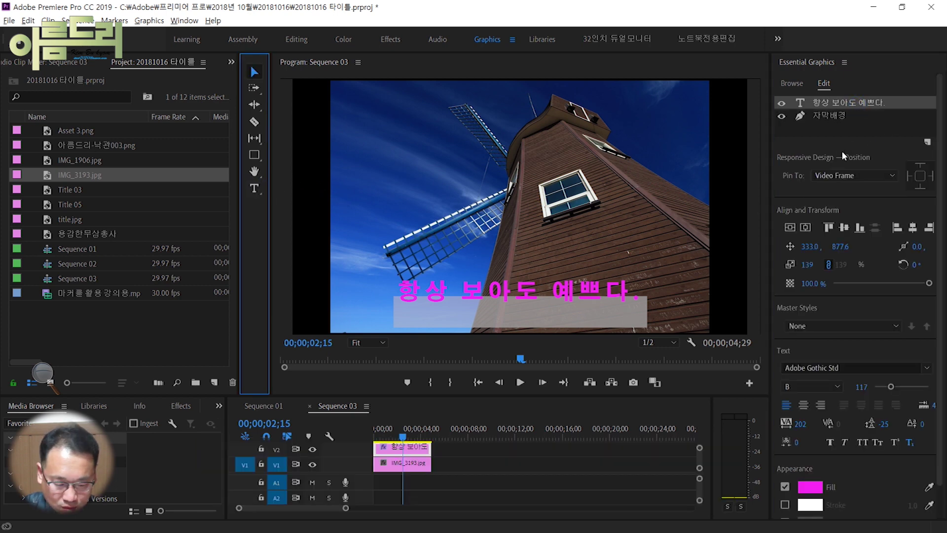
pyautogui.keyDown('shift'); pyautogui.click(835, 116); pyautogui.keyUp('shift')
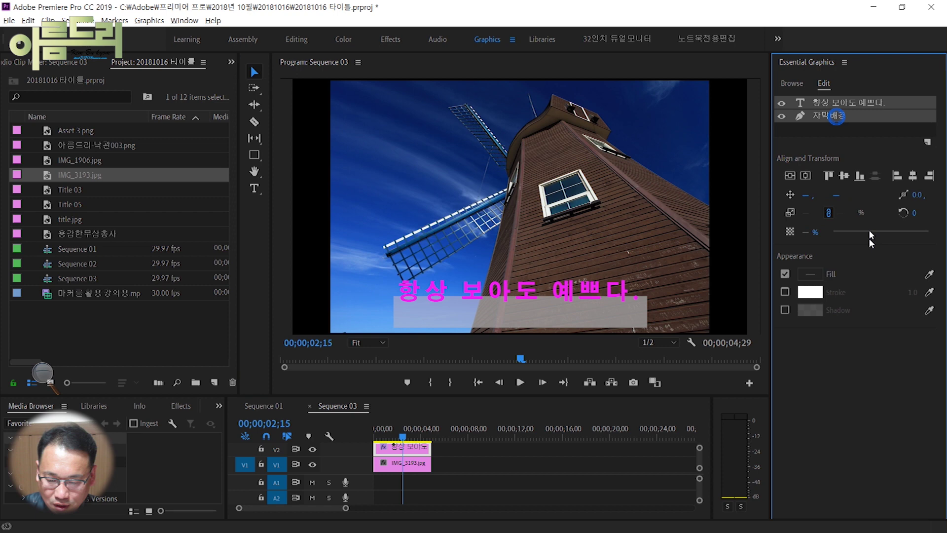
pyautogui.click(846, 177)
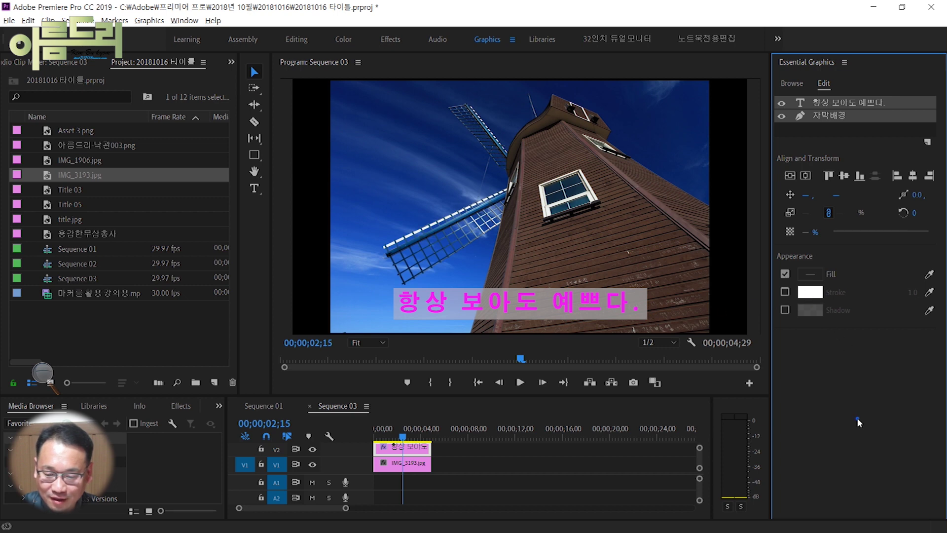
# Pin the 자막배경 layer to the caption text layer on all four edges.
pyautogui.click(842, 118)
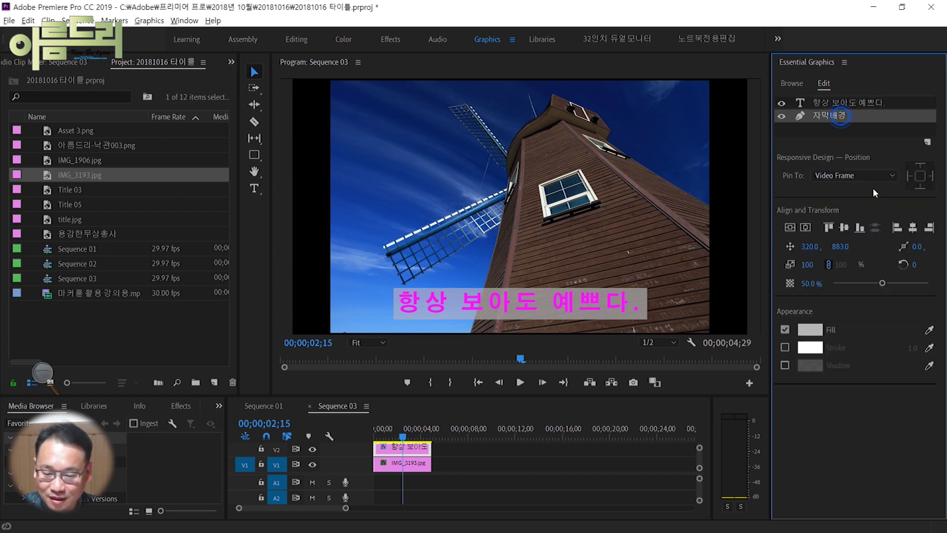
pyautogui.click(827, 107)
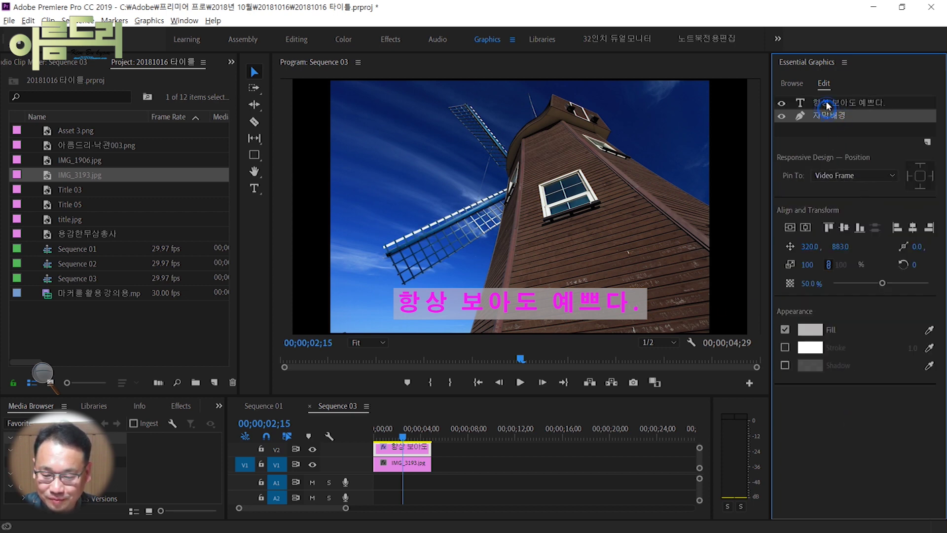
pyautogui.click(828, 115)
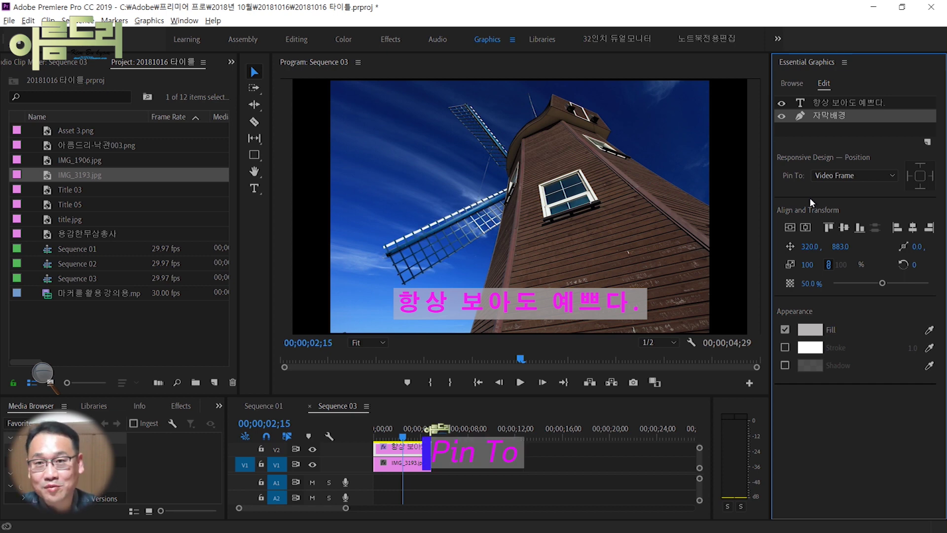
pyautogui.click(892, 175)
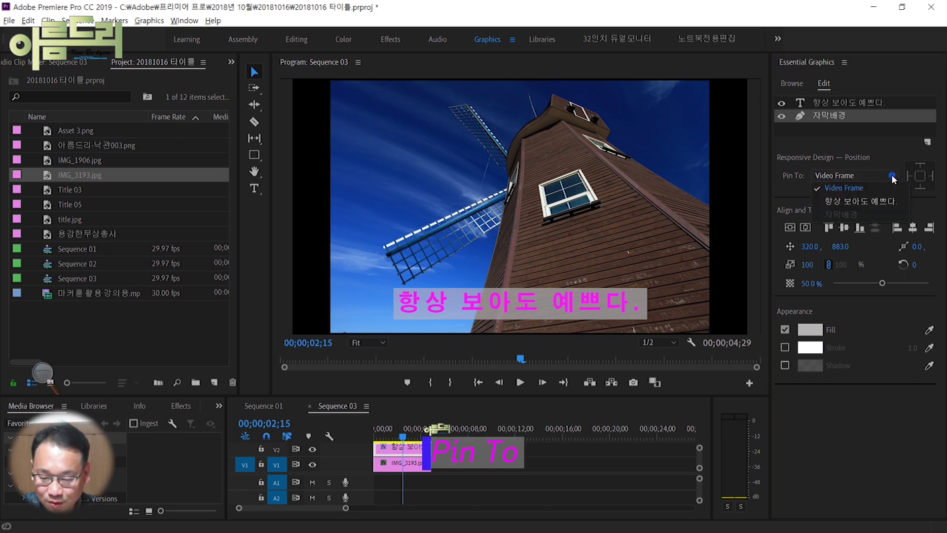
pyautogui.click(867, 201)
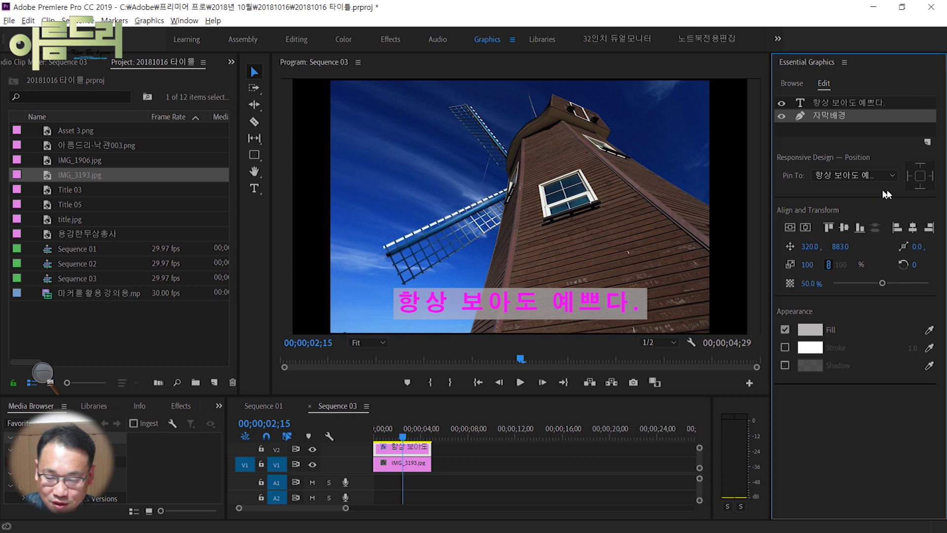
pyautogui.click(918, 175)
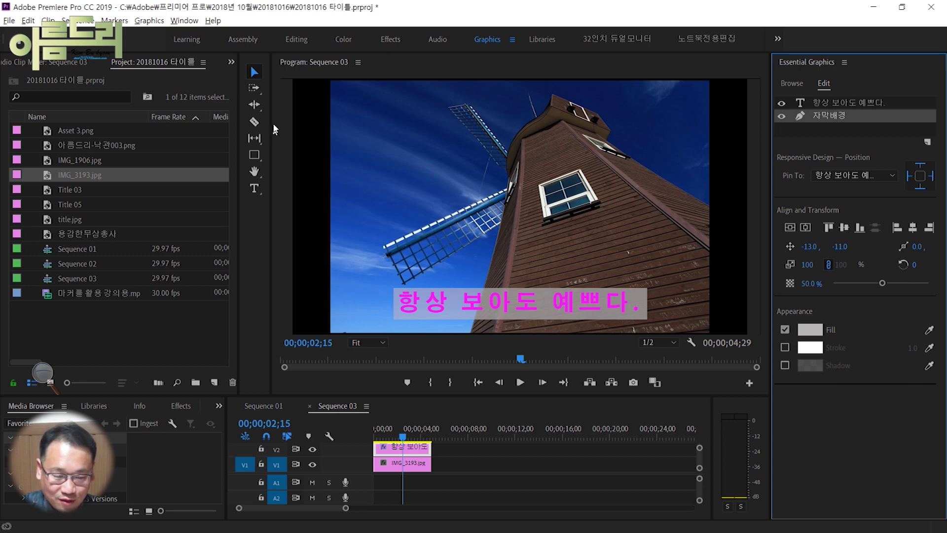
# Move the caption text to about 376.0, 869.7 and replace its wording with "언제나 이쁘다... ^^".
pyautogui.click(852, 105)
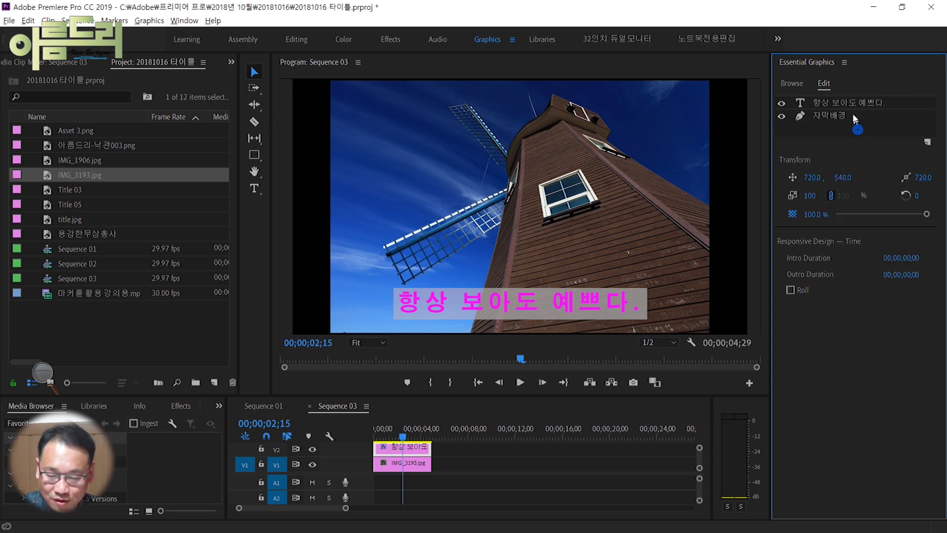
pyautogui.moveTo(538, 311); pyautogui.dragTo(545, 291)
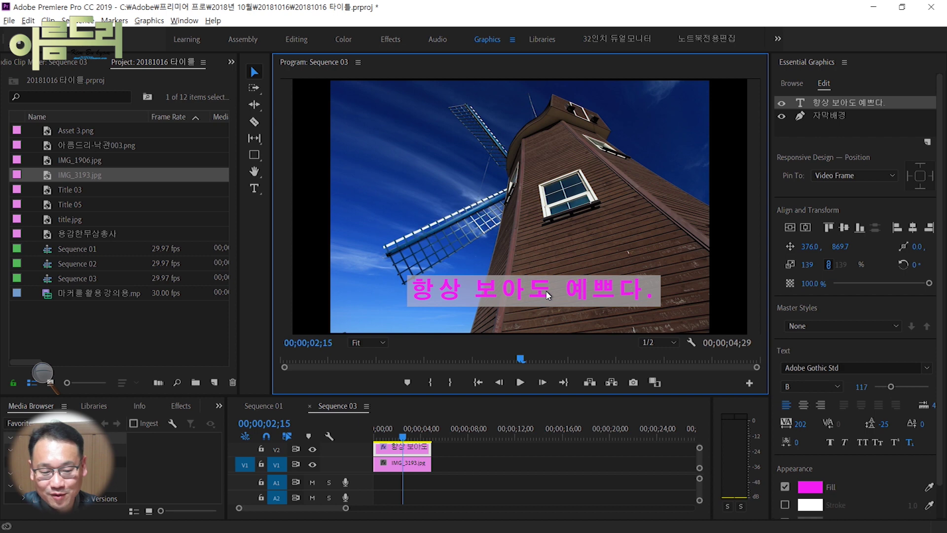
pyautogui.click(254, 188)
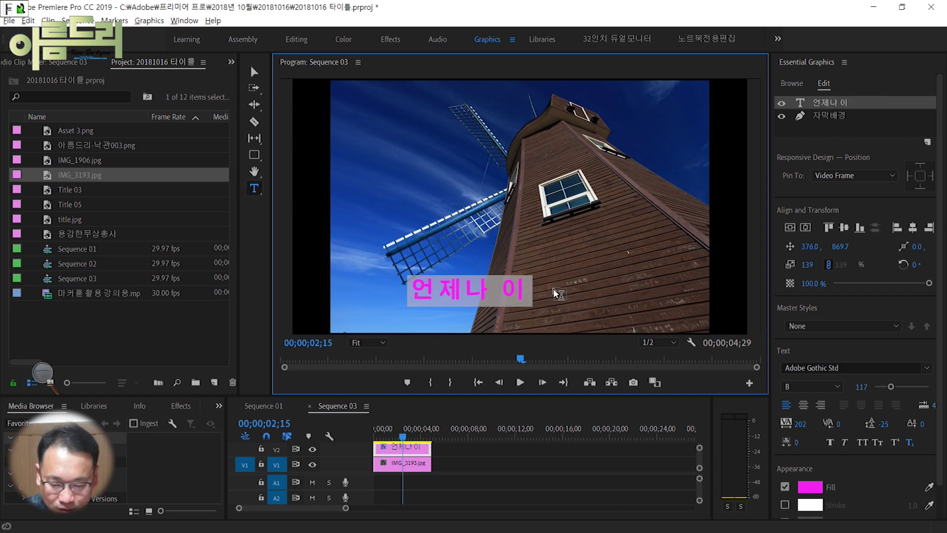
pyautogui.write('쁘다...')
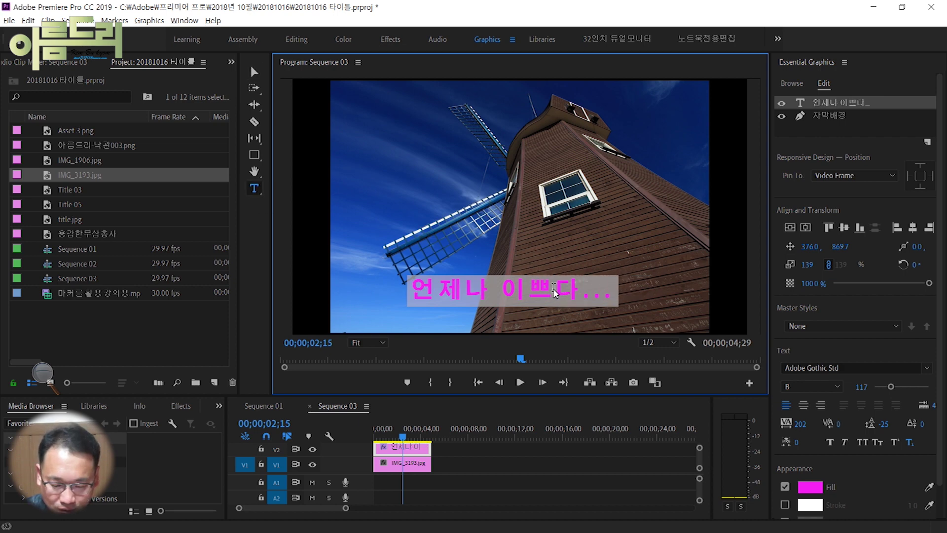
pyautogui.write(' ^^')
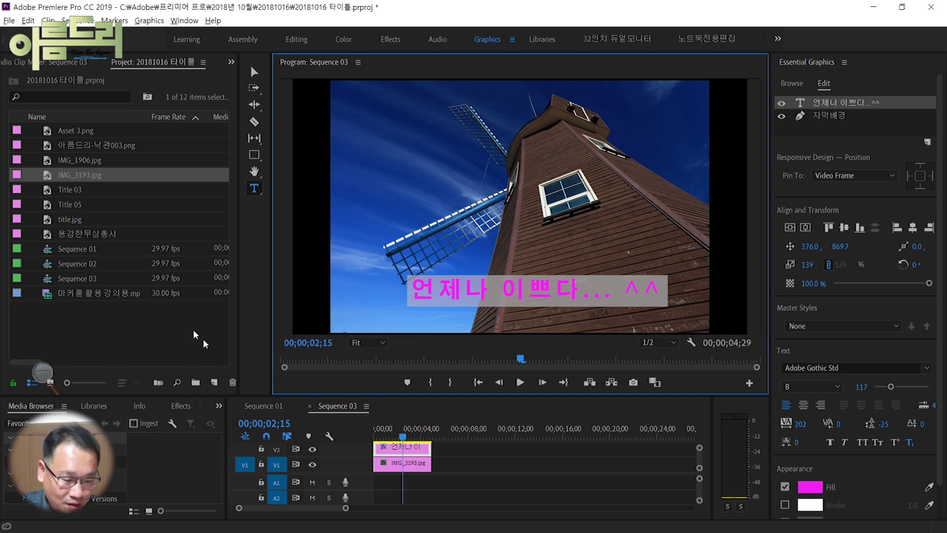
# Add the logo image 아름드리-낙관003.png to the title graphic as a new layer from file.
pyautogui.click(91, 133)
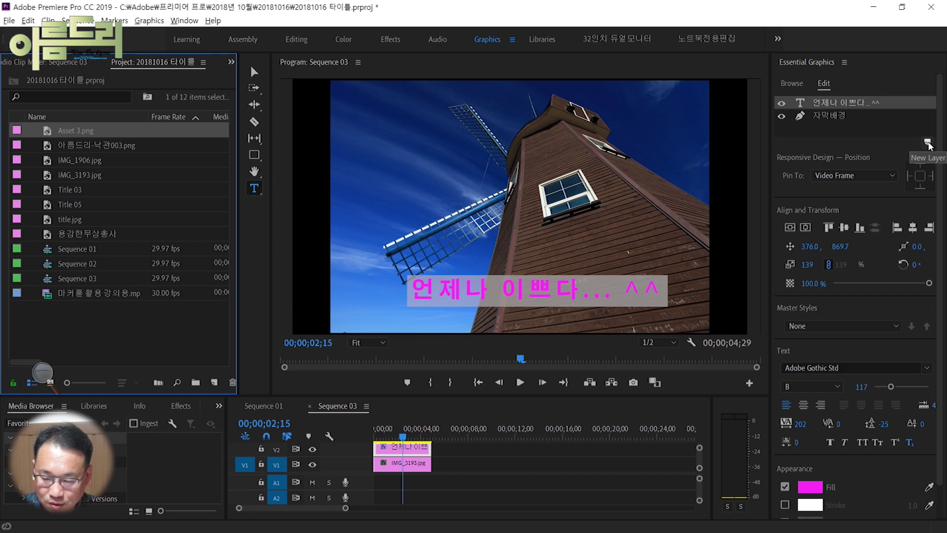
pyautogui.click(927, 143)
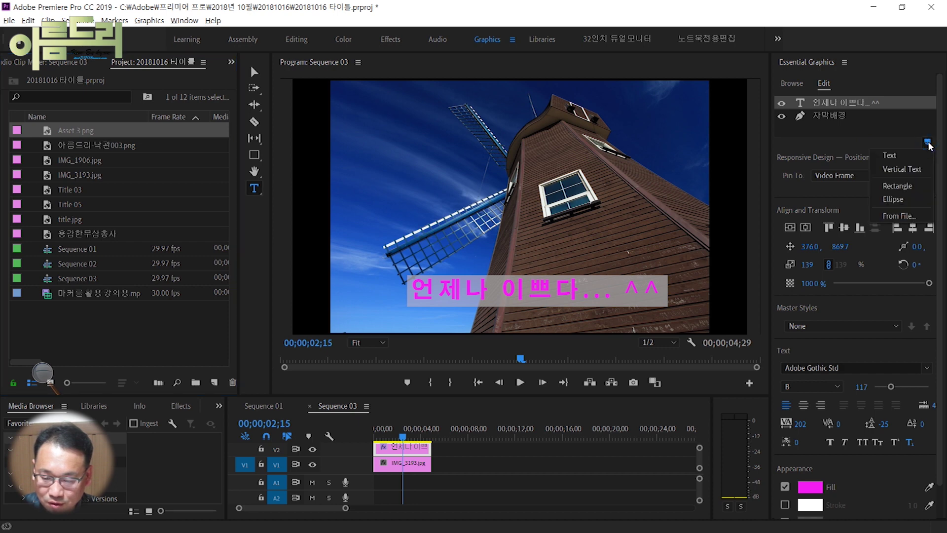
pyautogui.click(899, 215)
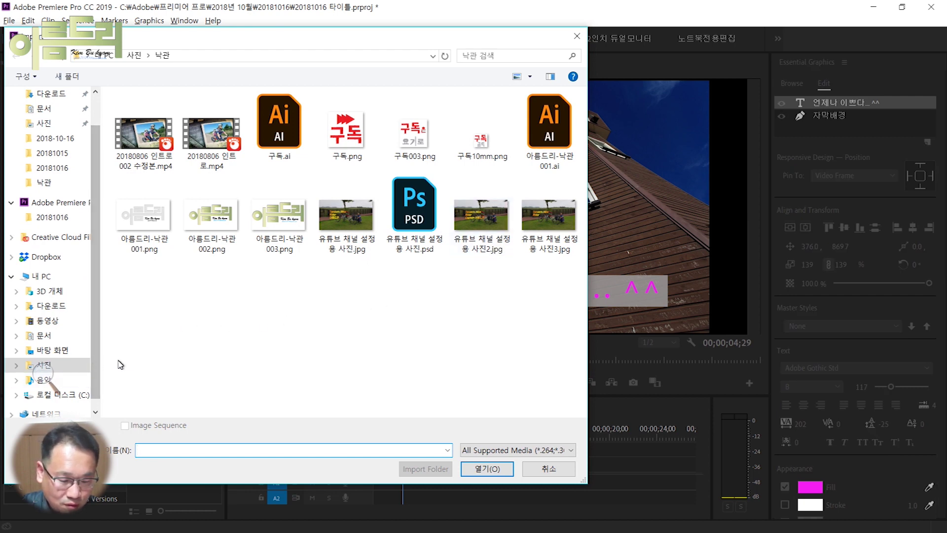
pyautogui.click(286, 226)
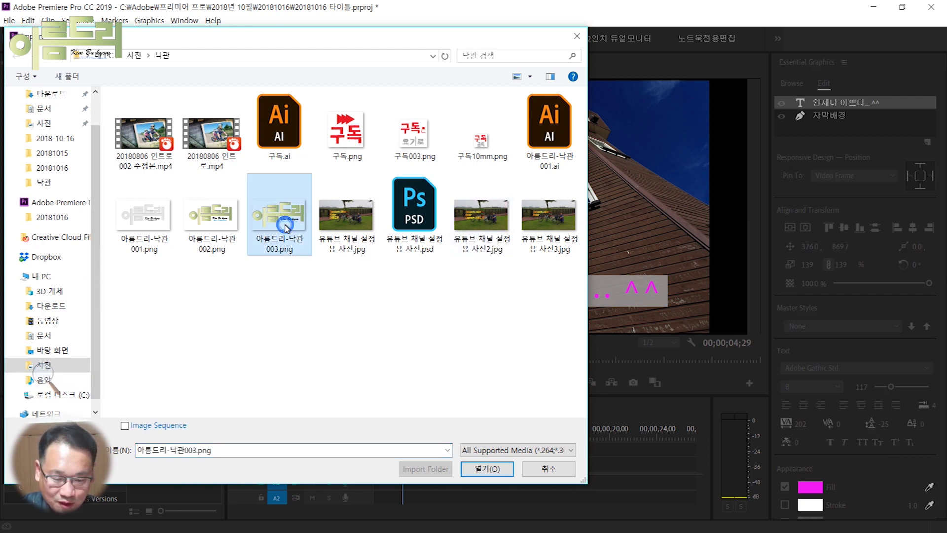
pyautogui.click(484, 469)
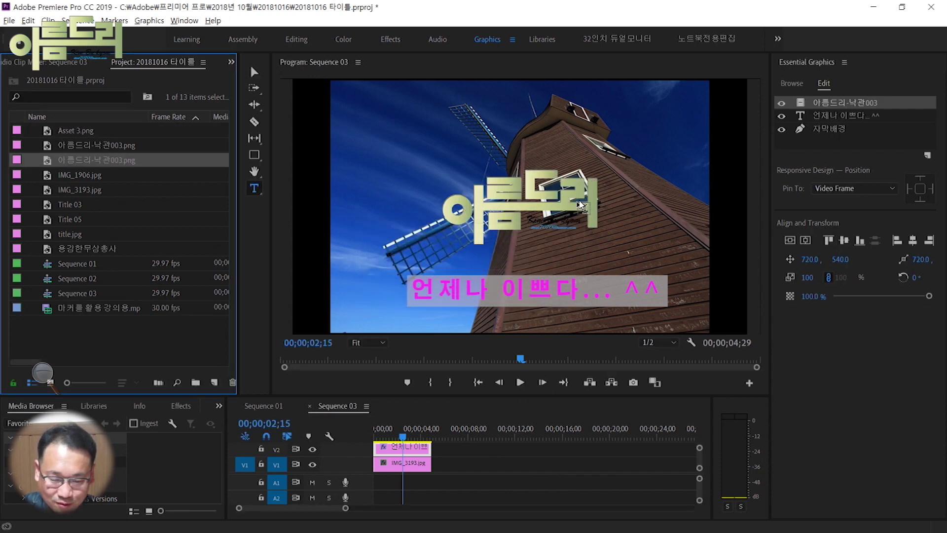
pyautogui.click(254, 72)
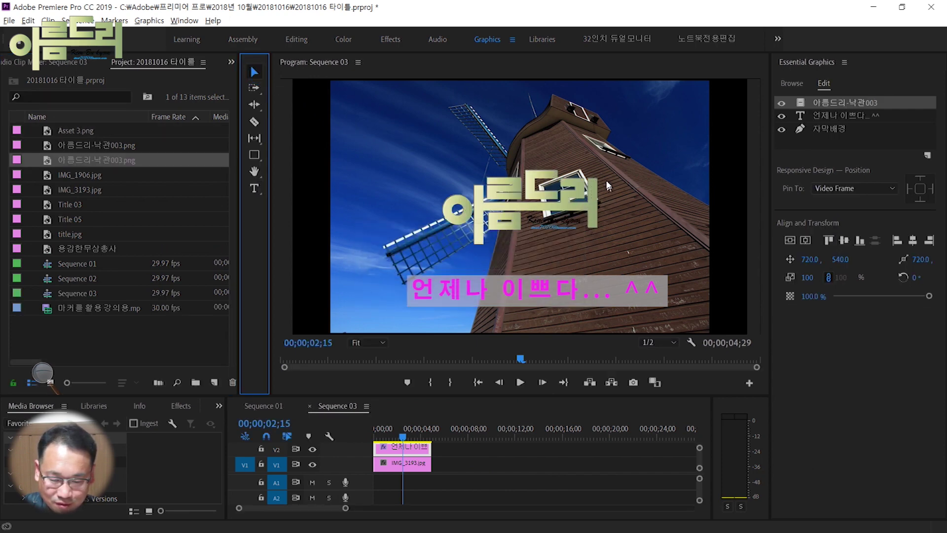
# Scale the logo layer to 39% and place it just above the start of the caption, at about 257.6, 899.1.
pyautogui.moveTo(596, 169); pyautogui.dragTo(449, 261)
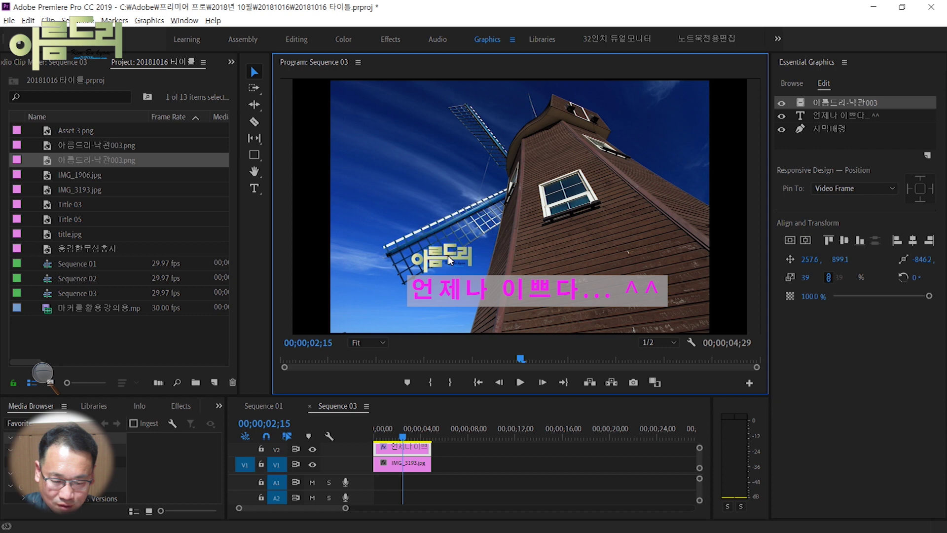
# Pin the 아름드리-낙관003 logo layer to the 자막배경 layer on its top and left edges.
pyautogui.click(845, 103)
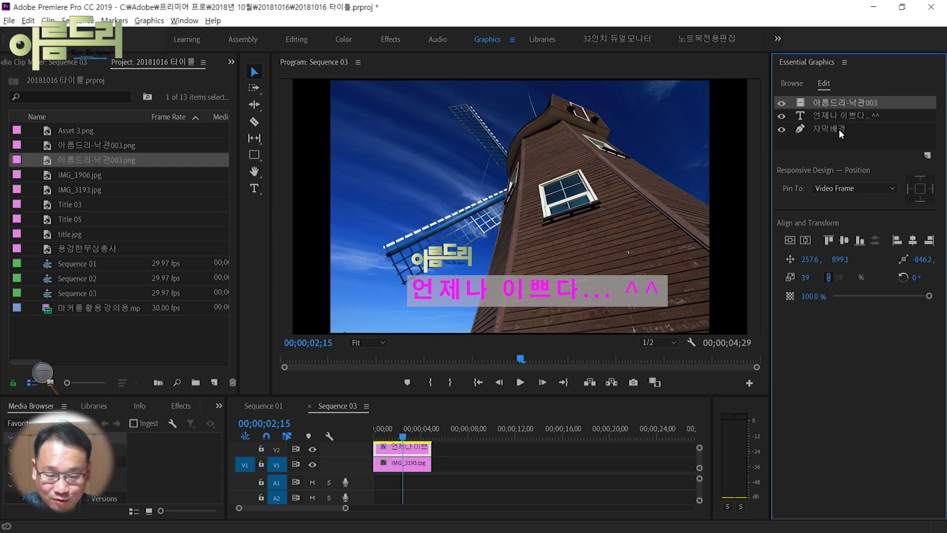
pyautogui.click(844, 189)
pyautogui.click(856, 241)
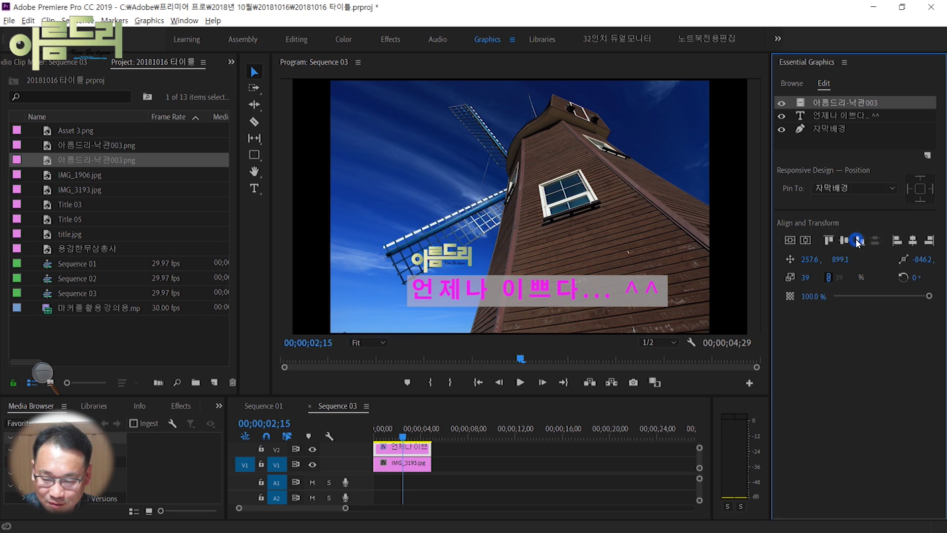
pyautogui.click(909, 189)
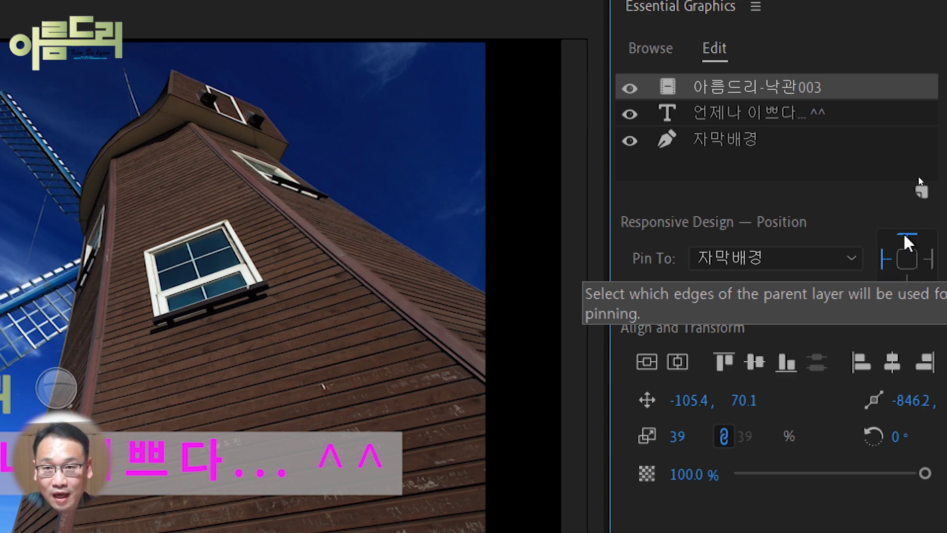
pyautogui.click(932, 265)
pyautogui.click(886, 260)
pyautogui.click(886, 260)
pyautogui.click(886, 260)
pyautogui.click(931, 260)
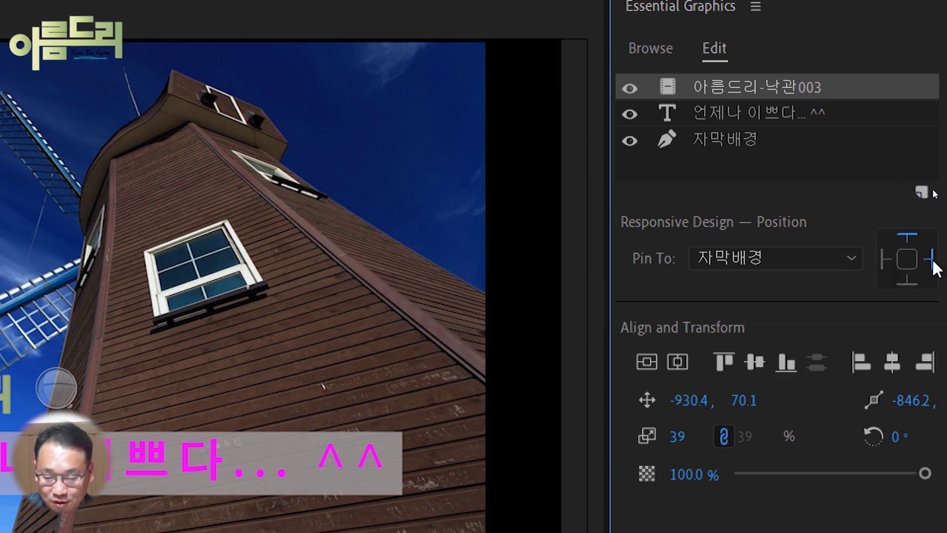
pyautogui.click(883, 261)
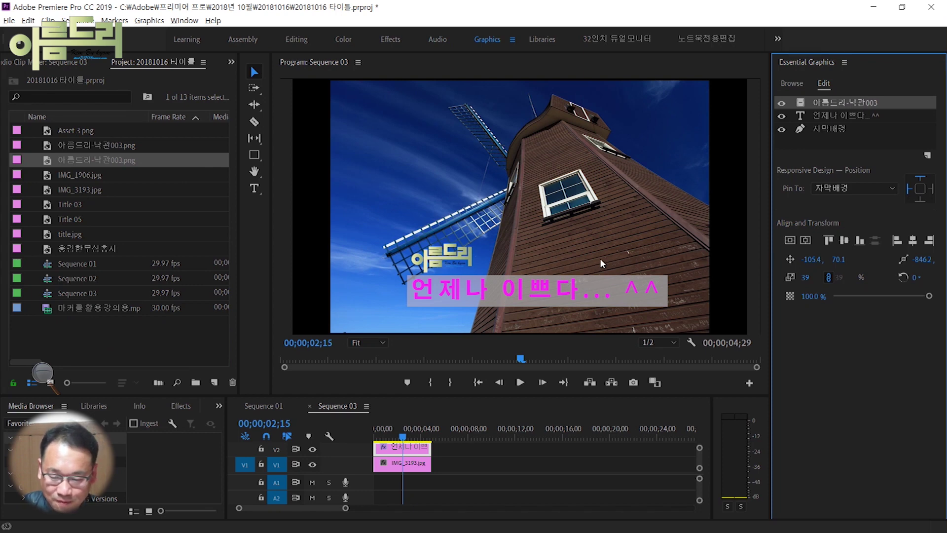
# Move the caption text up to about 345.0, 720.8 to test whether the background and logo follow.
pyautogui.click(254, 73)
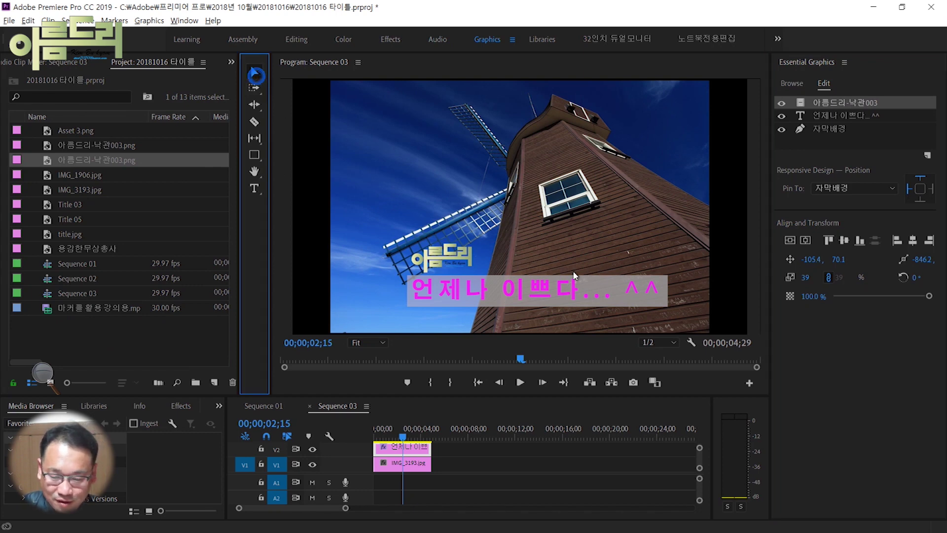
pyautogui.click(811, 117)
pyautogui.moveTo(550, 290); pyautogui.dragTo(536, 250)
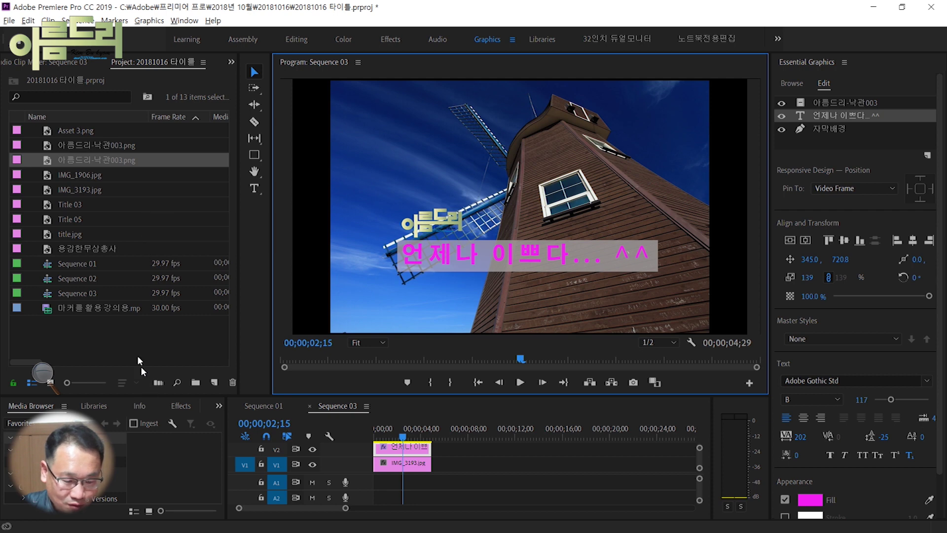
# Turn on thumbnails for the items in the project list.
pyautogui.click(203, 62)
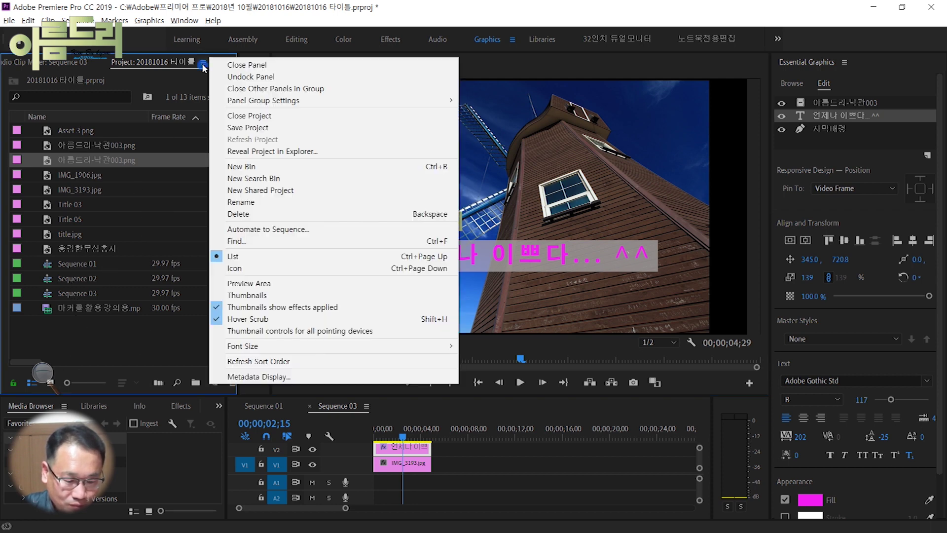
pyautogui.click(247, 295)
pyautogui.press('Down')
pyautogui.press('Down')
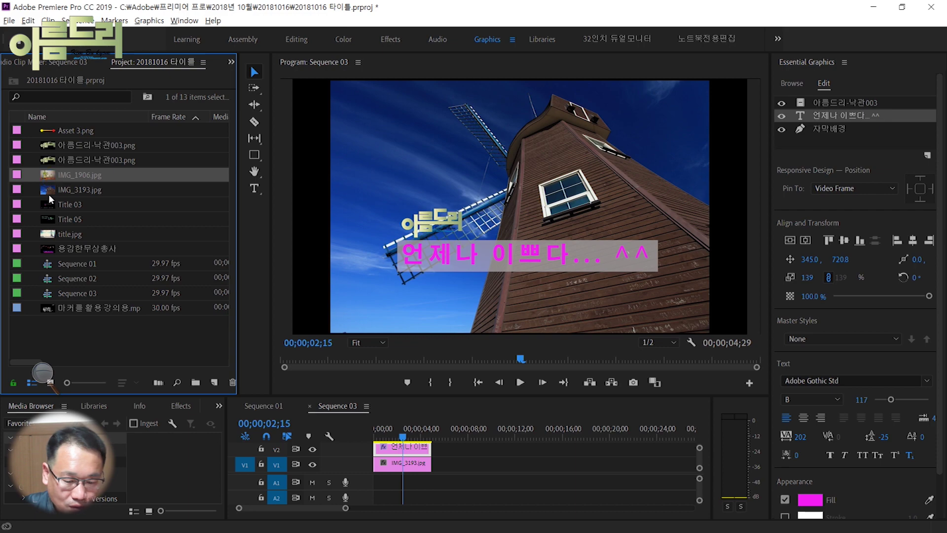
# Import the photos DSCF6649.jpg, DSCF6869.jpg, DSCF6904.jpg and IMG_1881.jpg from the Photos folder into the project.
pyautogui.doubleClick(69, 342)
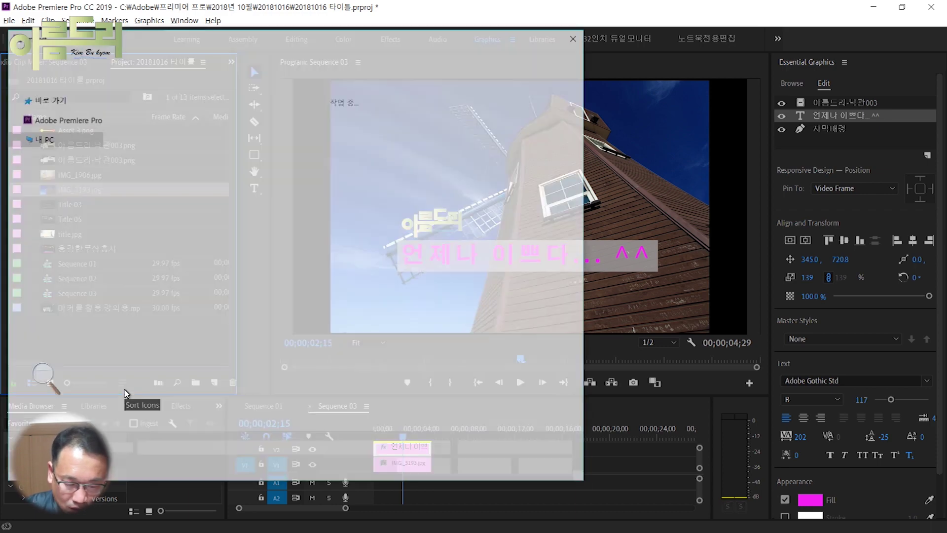
pyautogui.click(51, 153)
pyautogui.doubleClick(187, 142)
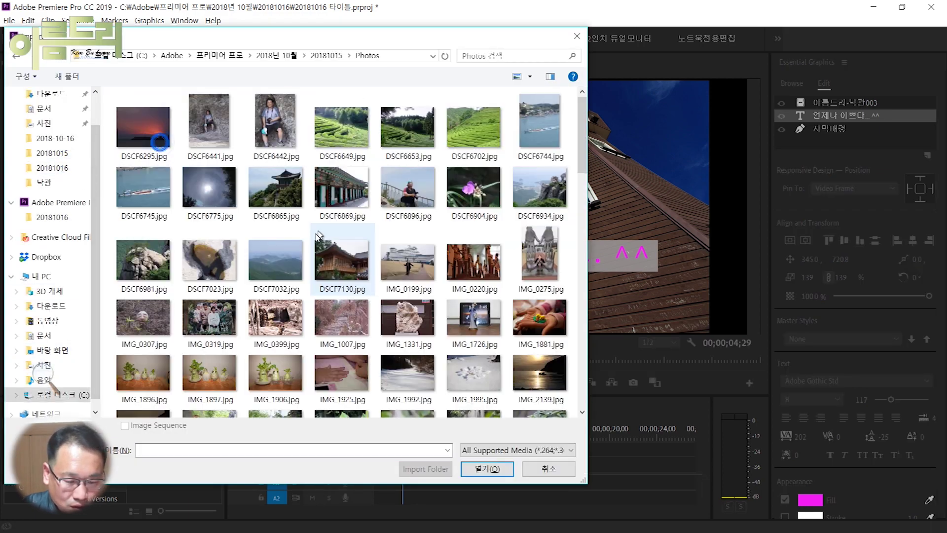
pyautogui.click(341, 127)
pyautogui.keyDown('ctrl'); pyautogui.click(341, 189); pyautogui.keyUp('ctrl')
pyautogui.keyDown('ctrl'); pyautogui.click(474, 188); pyautogui.keyUp('ctrl')
pyautogui.keyDown('ctrl'); pyautogui.click(539, 318); pyautogui.keyUp('ctrl')
pyautogui.click(487, 467)
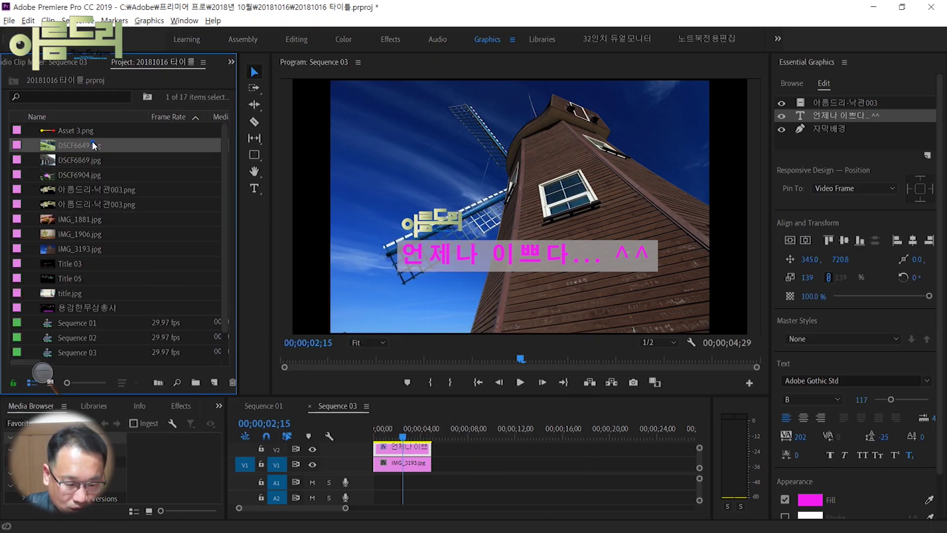
# Overwrite the windmill photo on V1 with DSCF6649.jpg, DSCF6869.jpg and DSCF6904.jpg, placed back to back from the sequence start.
pyautogui.moveTo(93, 180); pyautogui.dragTo(441, 466)
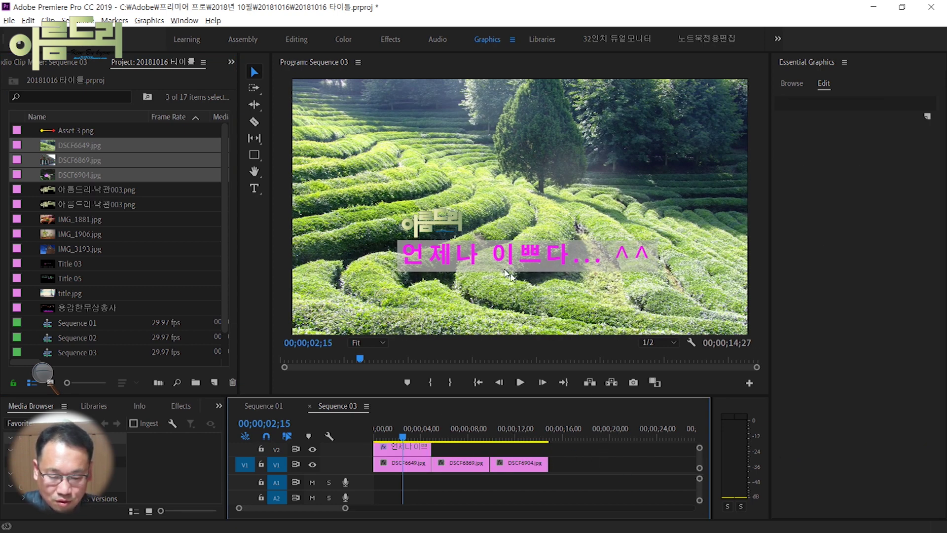
# Move the caption text down to about y 934.8 and centre it horizontally in the frame.
pyautogui.click(455, 274)
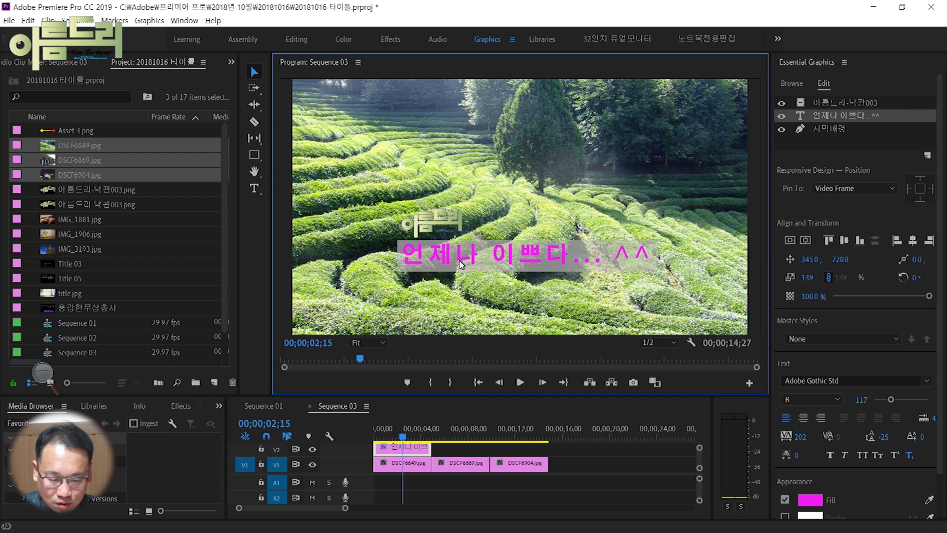
pyautogui.moveTo(377, 307)
pyautogui.mouseDown()
pyautogui.moveTo(352, 306)
pyautogui.moveTo(380, 307)
pyautogui.mouseUp()
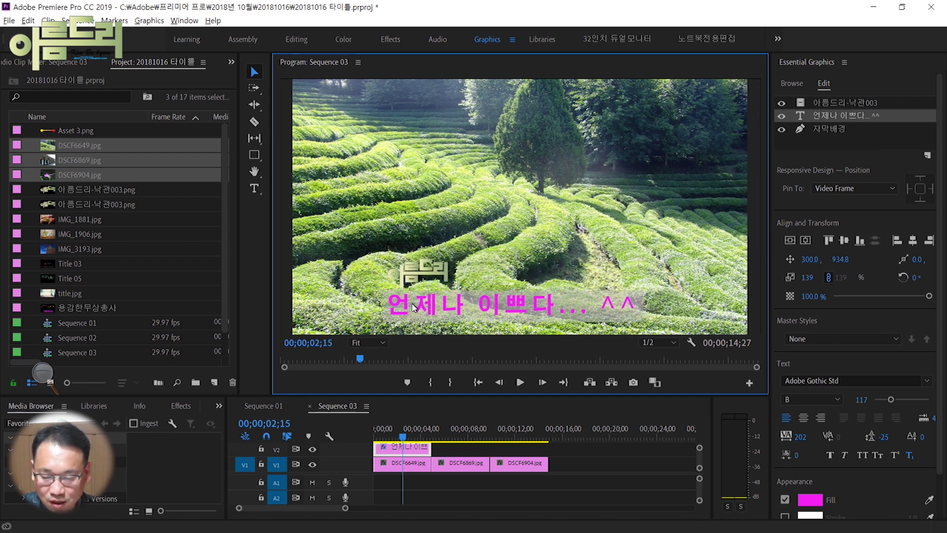
pyautogui.click(806, 240)
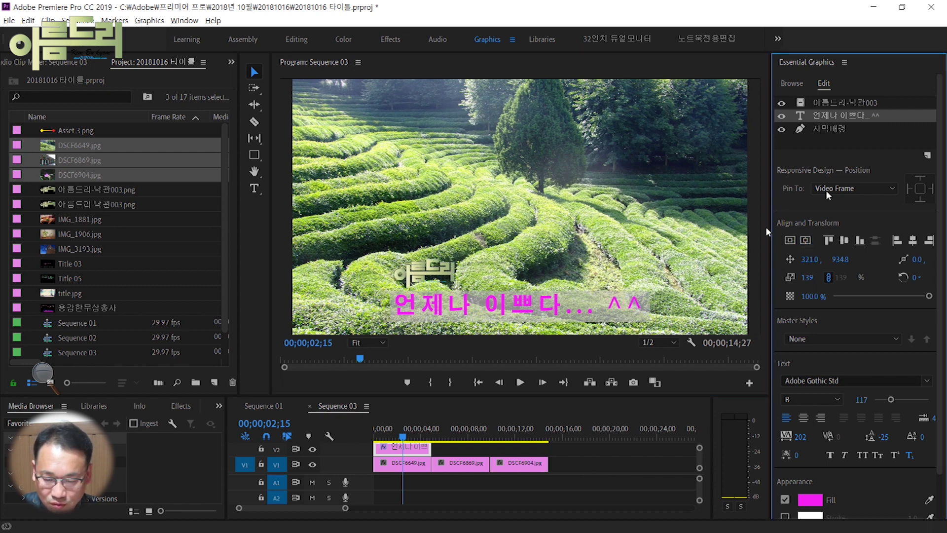
# Change the fill of the 자막배경 layer to light green 5DFA80.
pyautogui.click(846, 131)
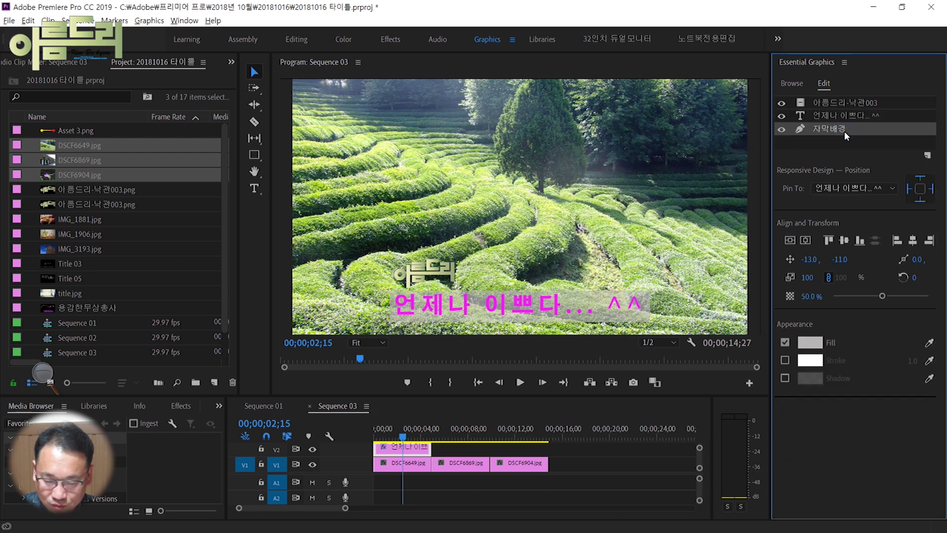
pyautogui.click(810, 343)
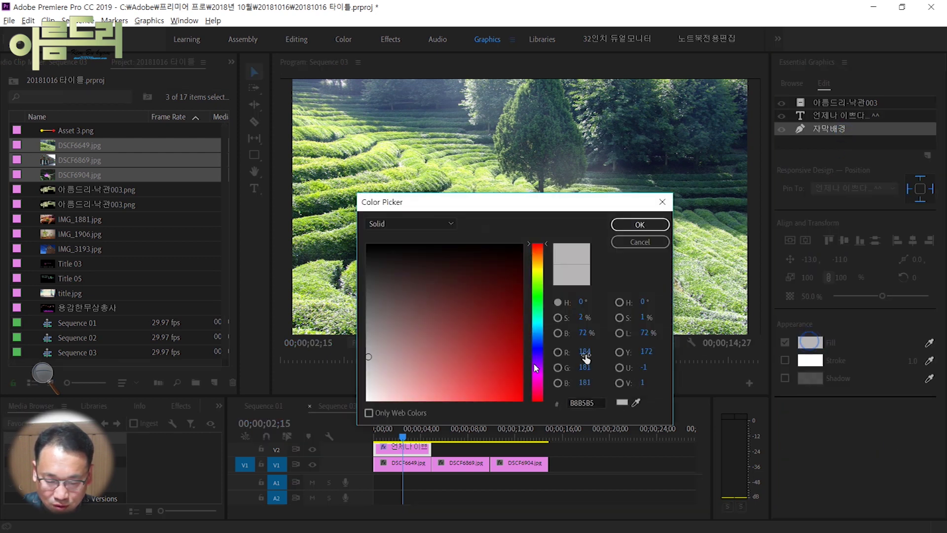
pyautogui.moveTo(539, 317); pyautogui.dragTo(538, 302)
pyautogui.click(465, 398)
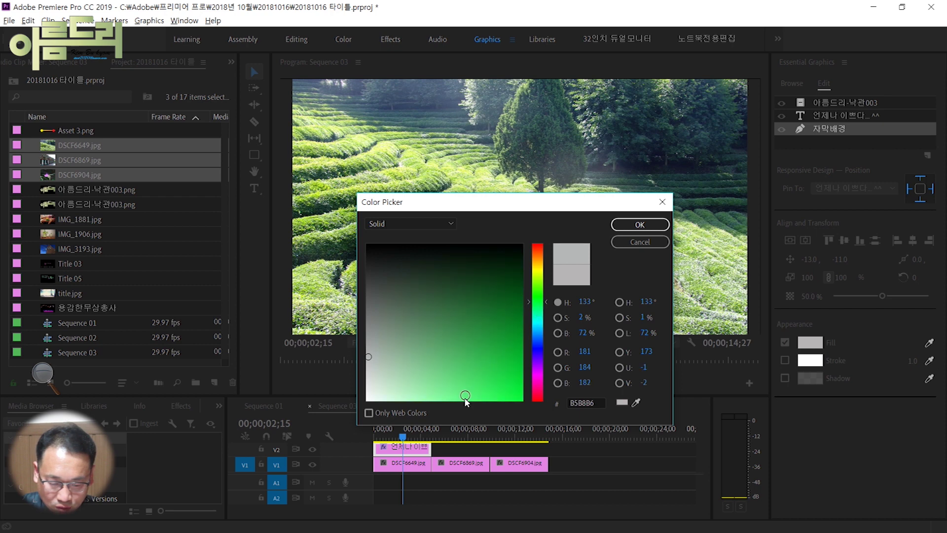
pyautogui.click(623, 226)
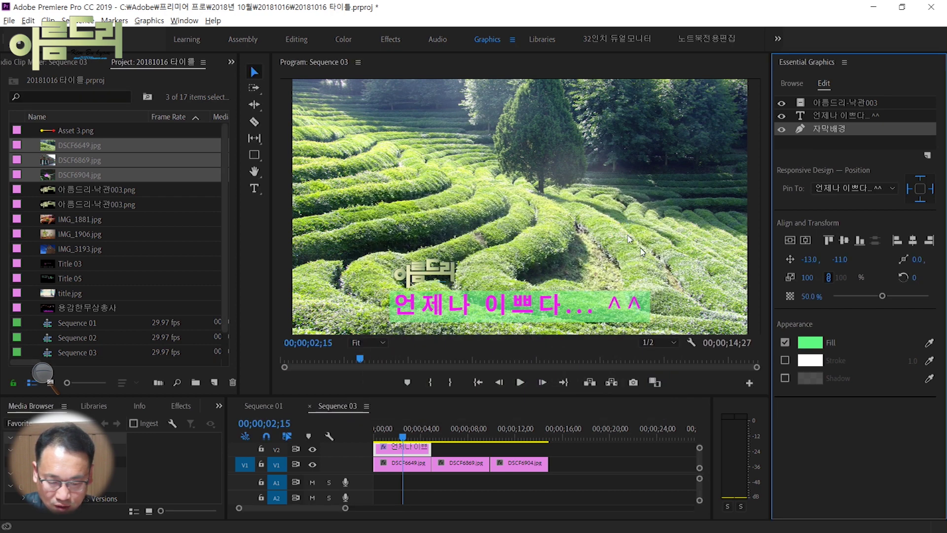
# Change the fill of the 자막배경 layer to white.
pyautogui.click(809, 343)
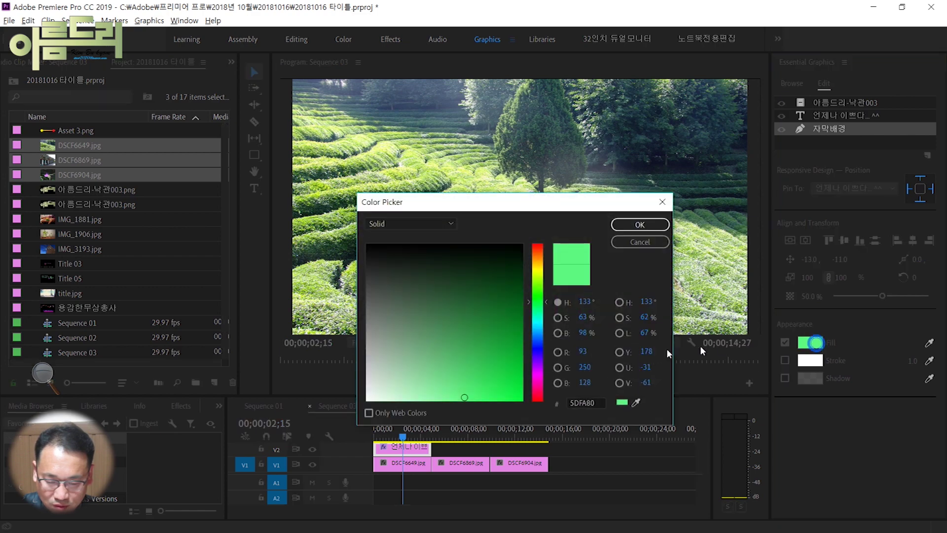
pyautogui.click(366, 399)
pyautogui.click(638, 226)
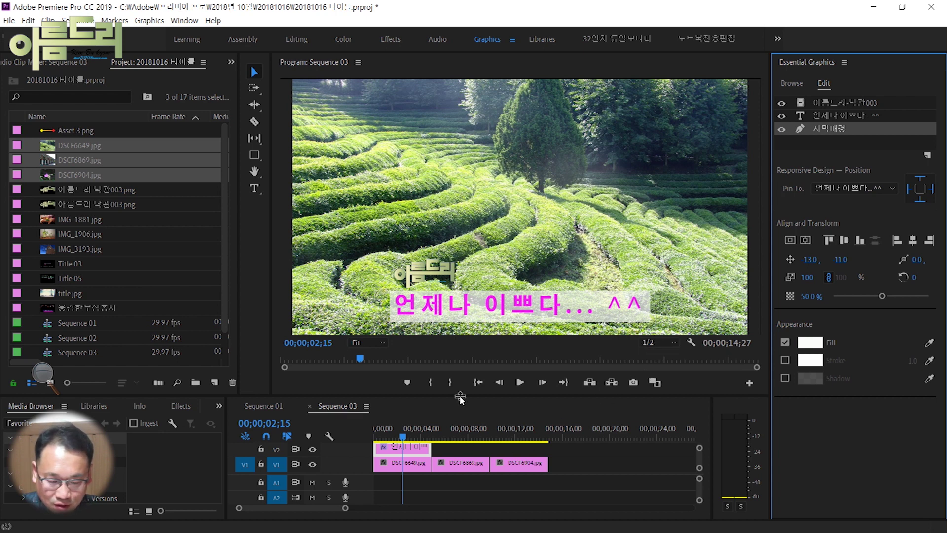
# Return to the sequence start and replace the caption wording with "녹차밭 보성.. 멋집니다." using the Type tool.
pyautogui.click(479, 314)
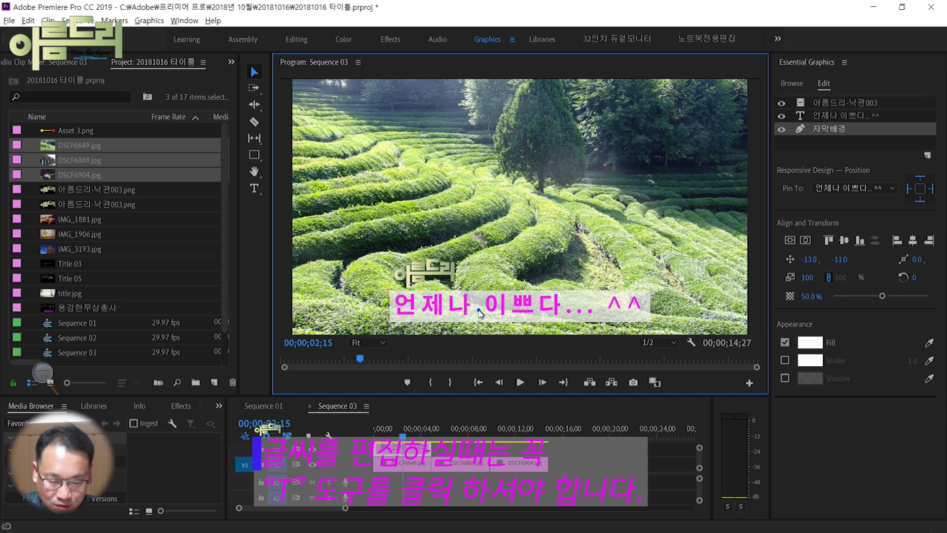
pyautogui.press('End')
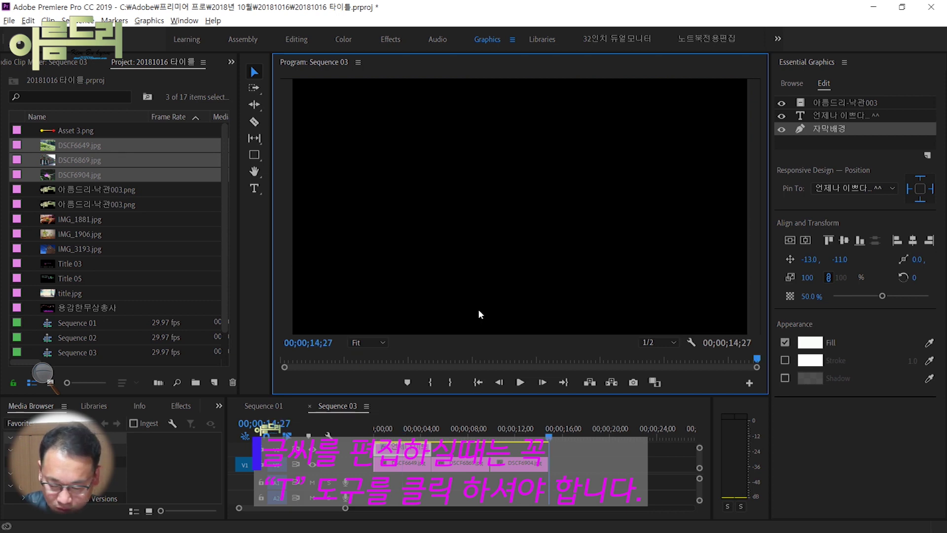
pyautogui.press('Home')
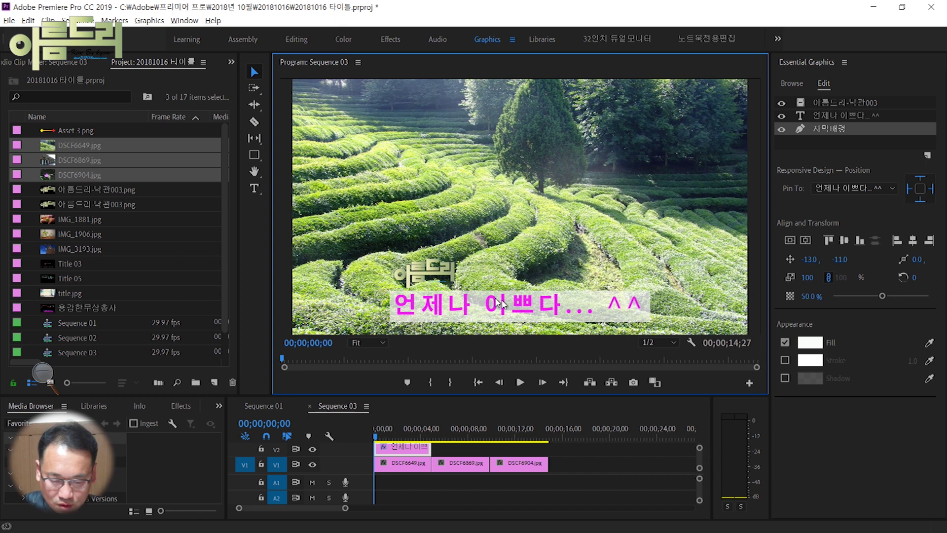
pyautogui.click(254, 187)
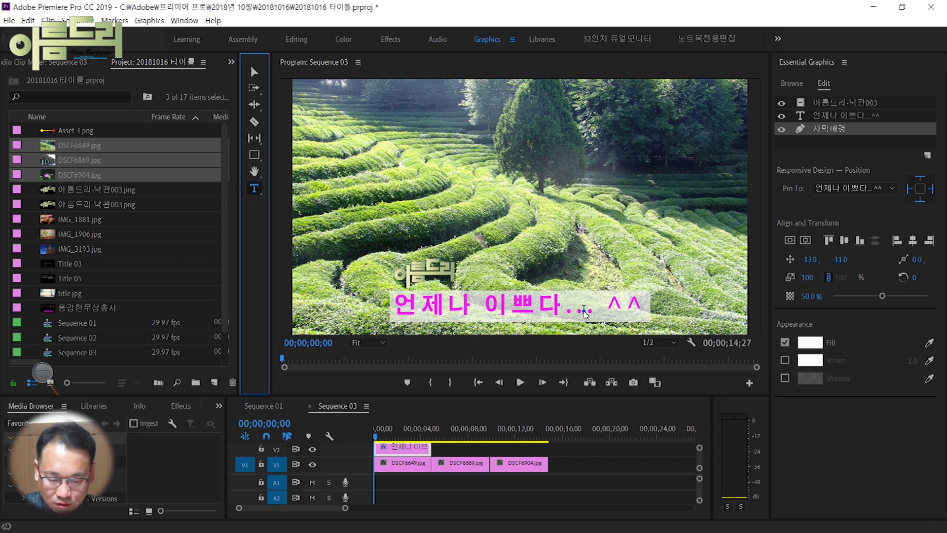
pyautogui.click(584, 311)
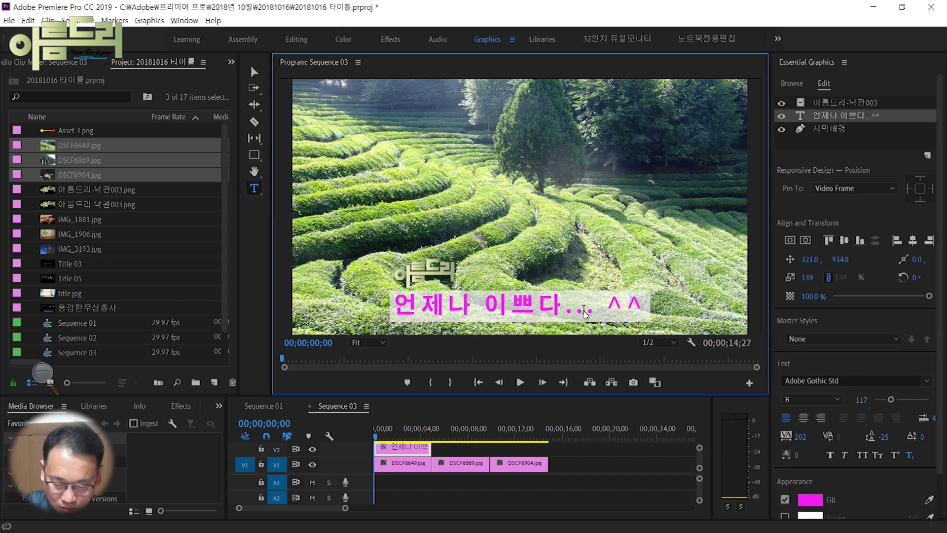
pyautogui.hotkey('ctrl', 'a')
pyautogui.write('녹차밭 보성..')
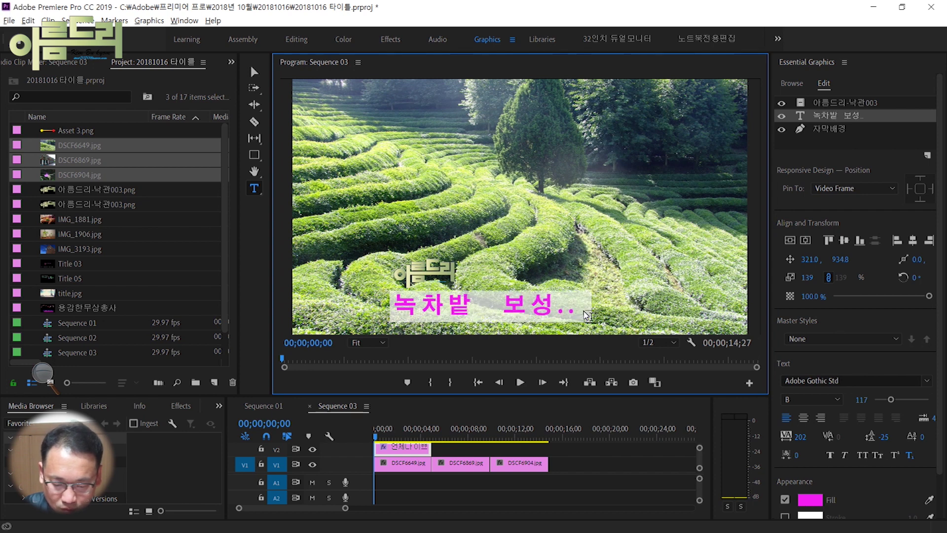
pyautogui.write(' 멋집니다.')
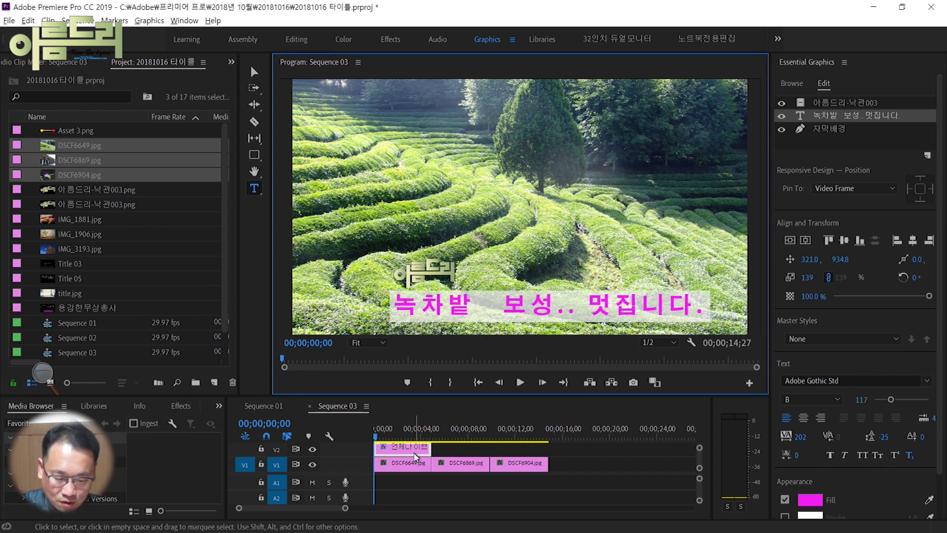
# Duplicate the caption clip on V2 directly after the original, above the DSCF6869.jpg photo.
pyautogui.click(413, 449)
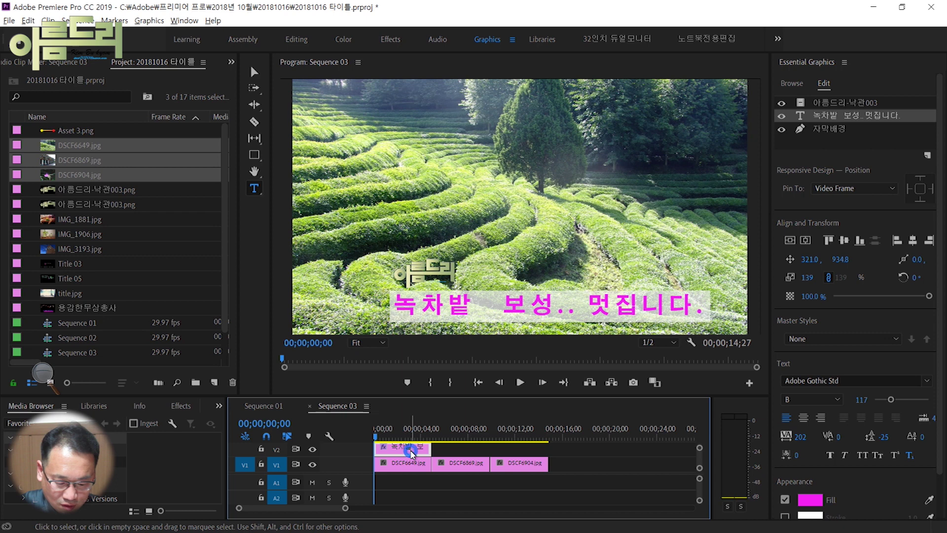
pyautogui.moveTo(412, 452); pyautogui.dragTo(469, 456)
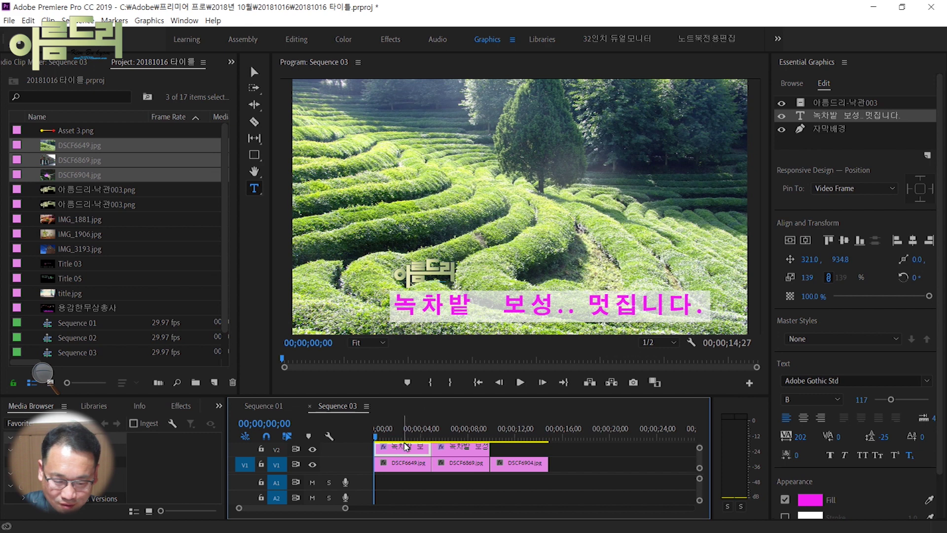
# Raise the first clip's caption text to y 929.8 and centre it horizontally in the frame.
pyautogui.click(399, 430)
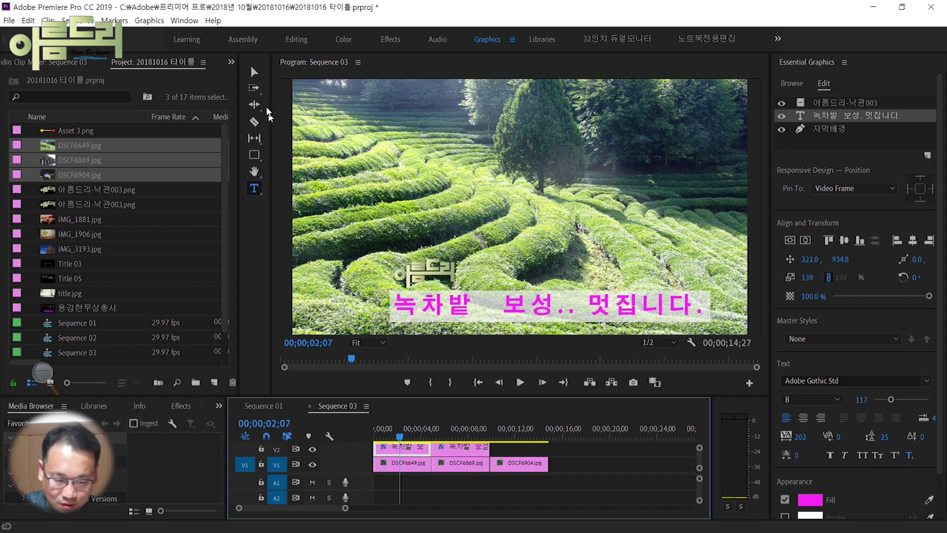
pyautogui.click(254, 72)
pyautogui.click(482, 312)
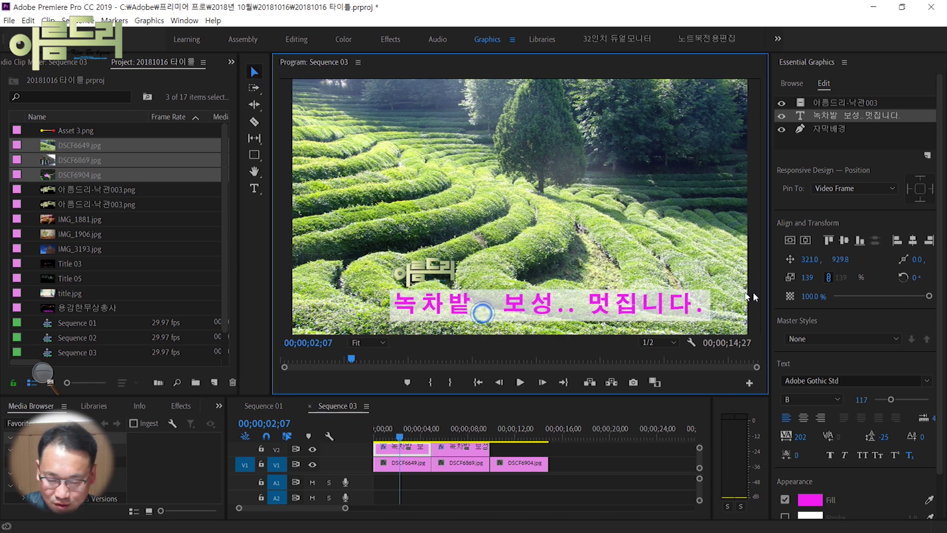
pyautogui.click(806, 242)
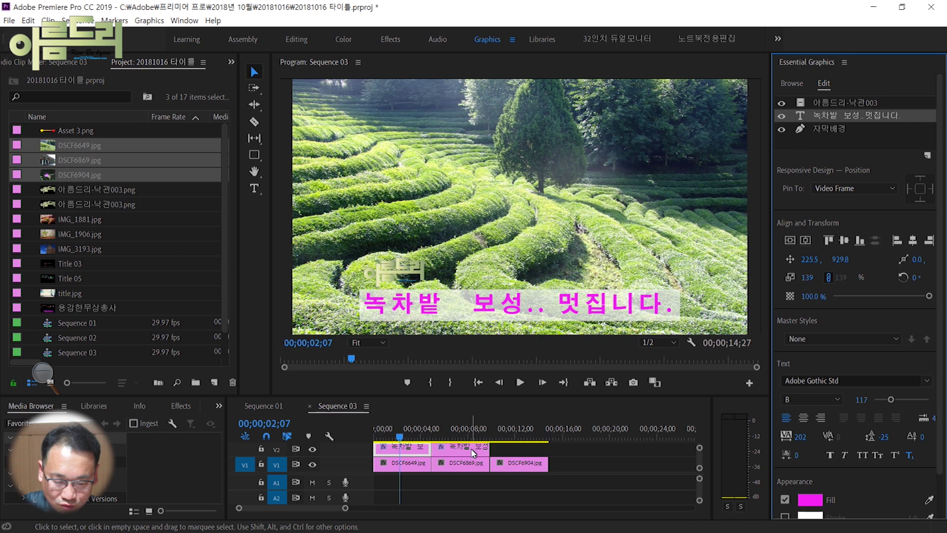
# Replace the wording of the caption above DSCF6869.jpg with "남해 금산 보리암... ^^" and centre the text horizontally in the frame.
pyautogui.click(458, 427)
pyautogui.click(469, 450)
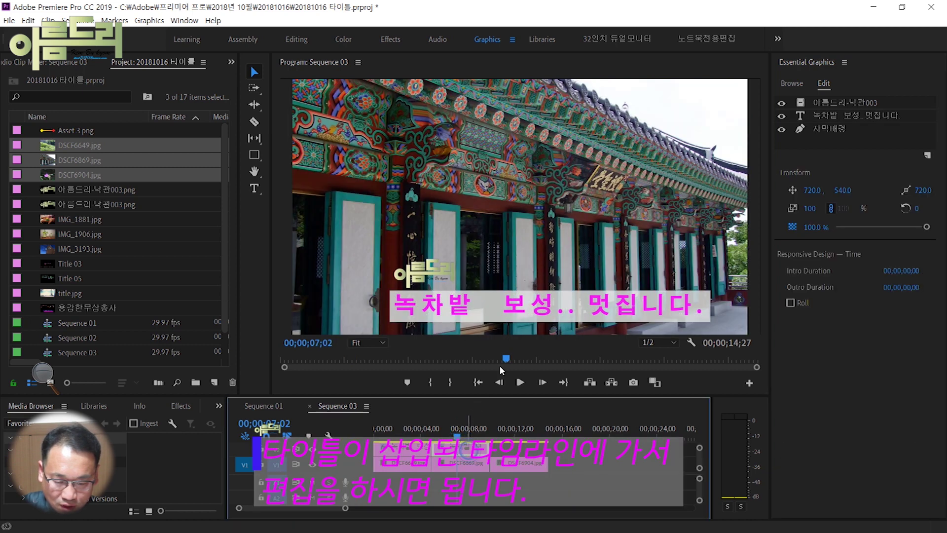
pyautogui.click(254, 188)
pyautogui.click(504, 311)
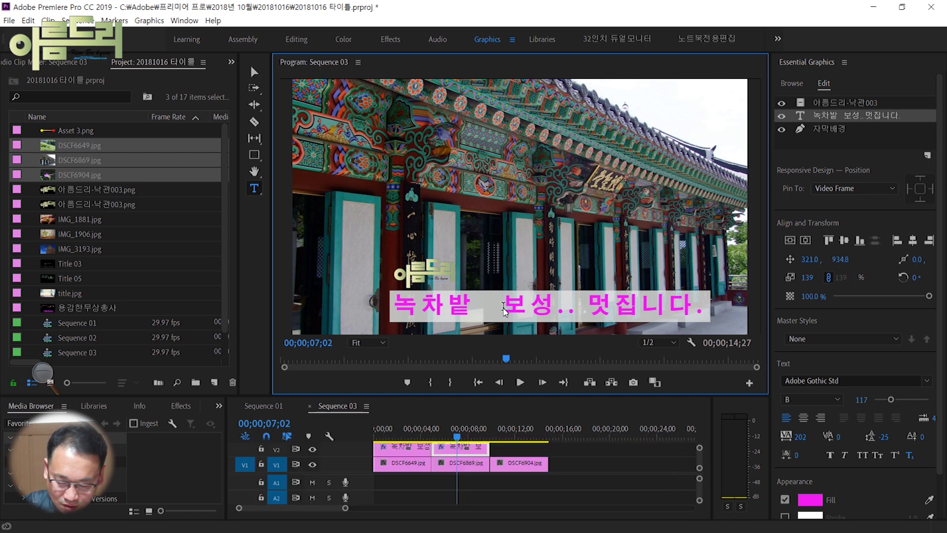
pyautogui.hotkey('ctrl', 'a')
pyautogui.write('남해 금산 보리암...')
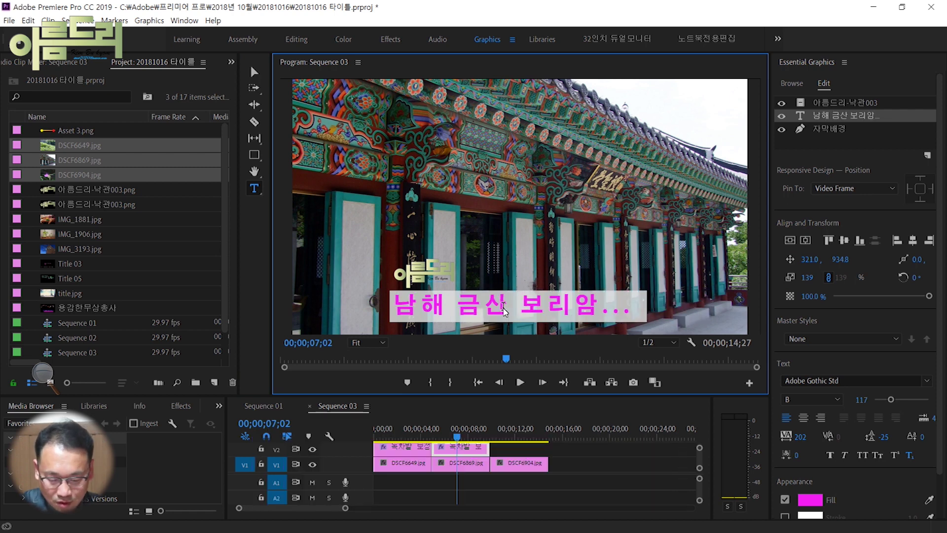
pyautogui.write(' ^^')
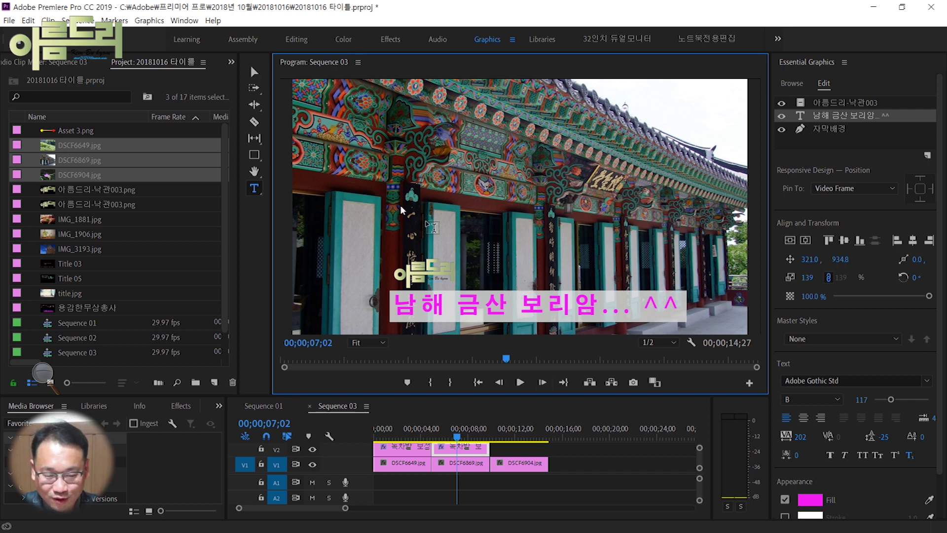
pyautogui.click(254, 72)
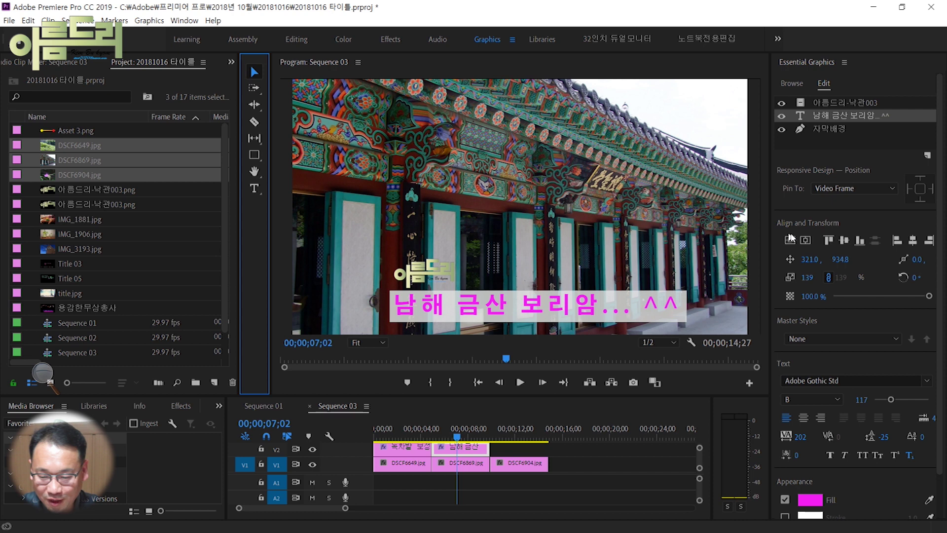
pyautogui.click(805, 240)
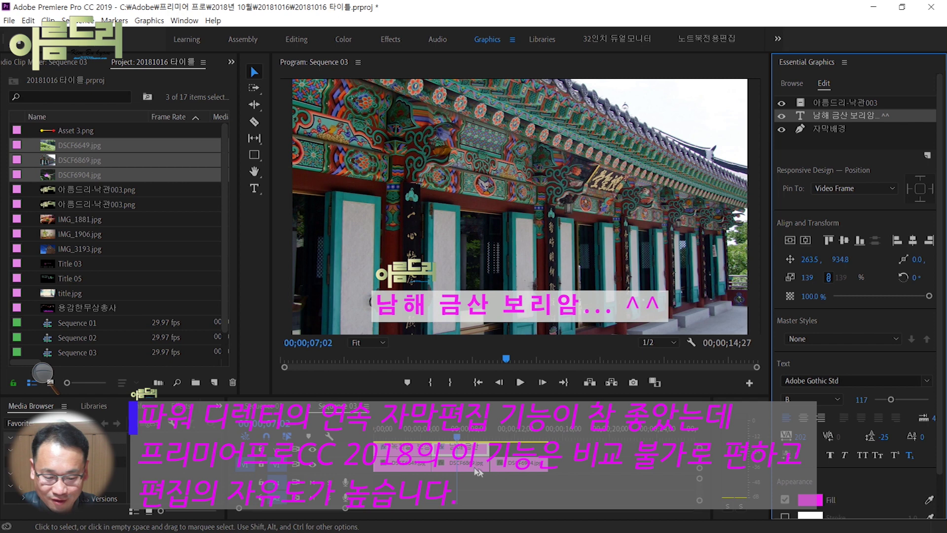
# Duplicate the second caption clip on V2 above the DSCF6904.jpg photo and change its wording to "꽃이 이쁩니다. 너무너무 @@;".
pyautogui.moveTo(492, 450); pyautogui.dragTo(522, 451)
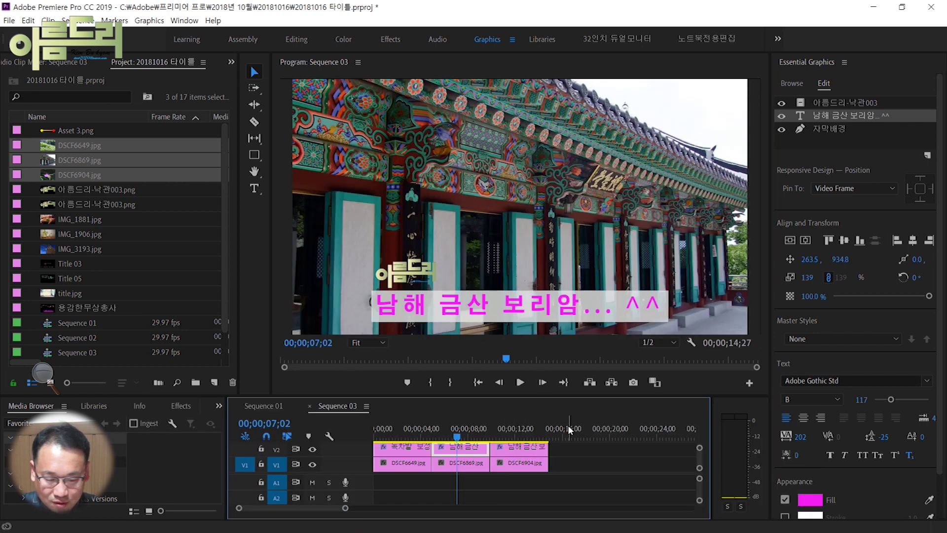
pyautogui.click(511, 426)
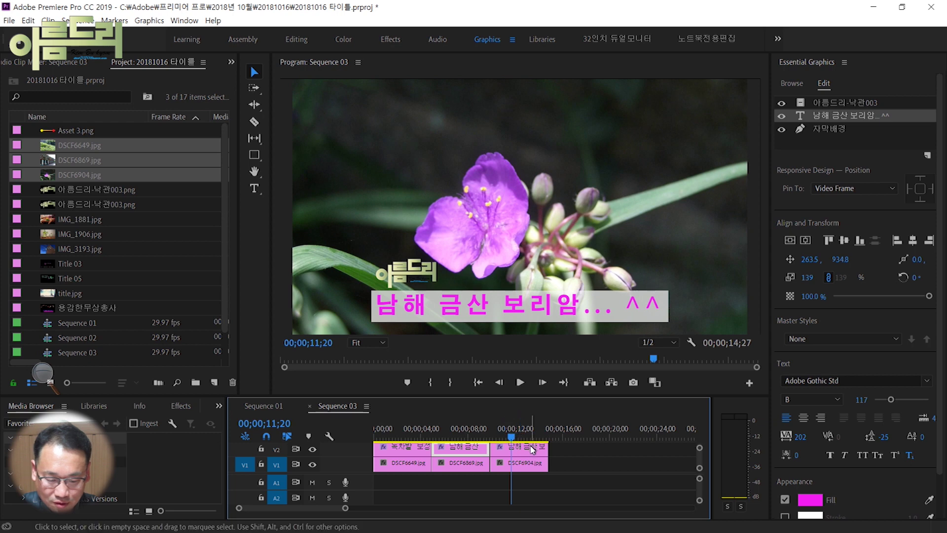
pyautogui.click(527, 448)
pyautogui.click(445, 309)
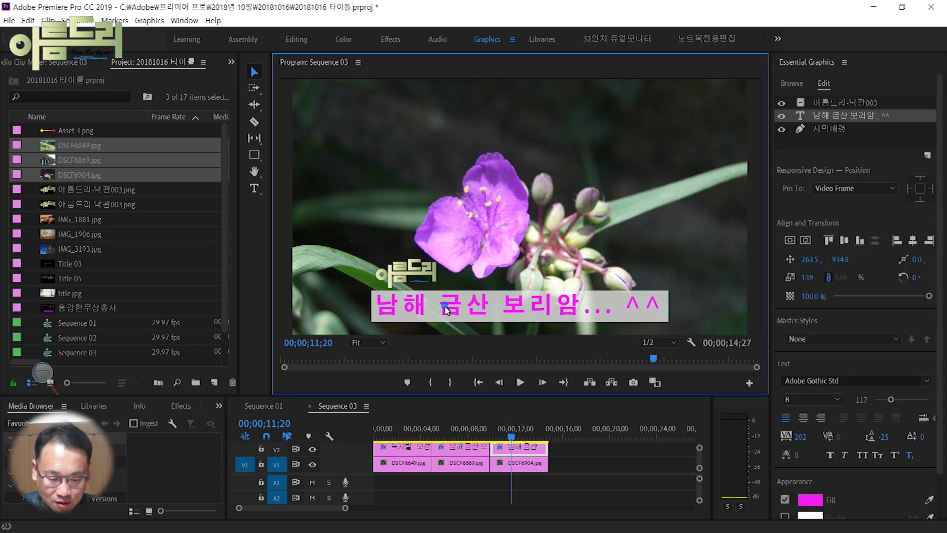
pyautogui.press('End')
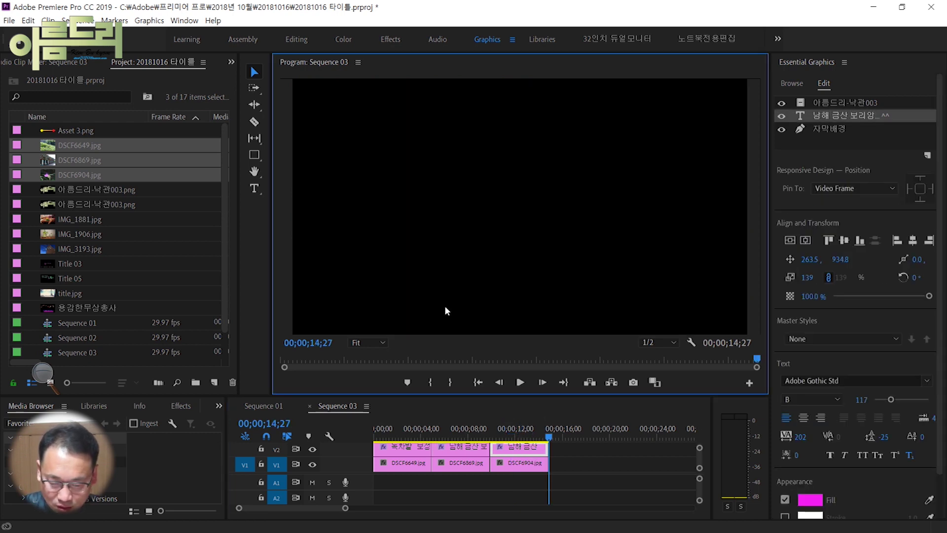
pyautogui.press('space')
pyautogui.click(528, 423)
pyautogui.press('t')
pyautogui.click(658, 309)
pyautogui.hotkey('ctrl', 'a')
pyautogui.write('꽃이')
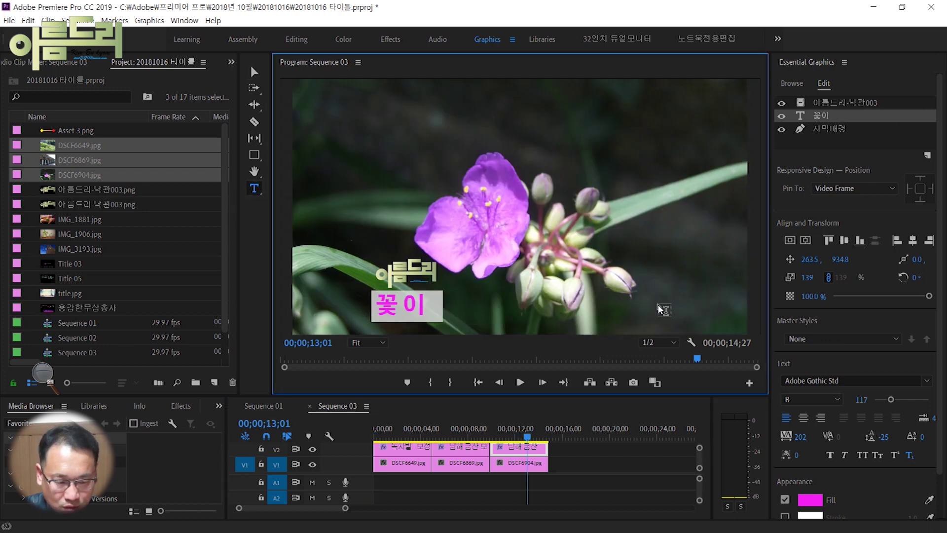
pyautogui.write(' 이쁩니다. 너무너무 @@;')
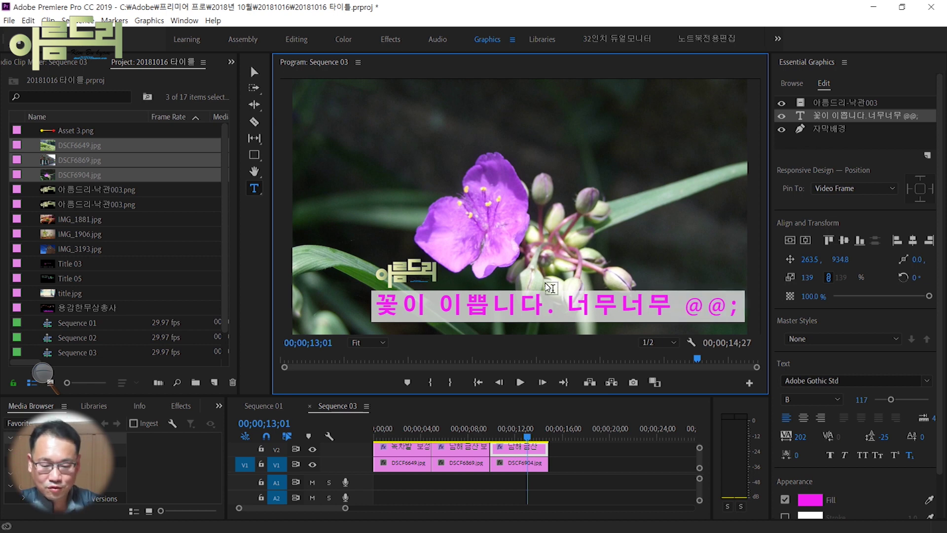
# Centre the third caption's text horizontally in the frame and check the captions over all three photos.
pyautogui.click(255, 73)
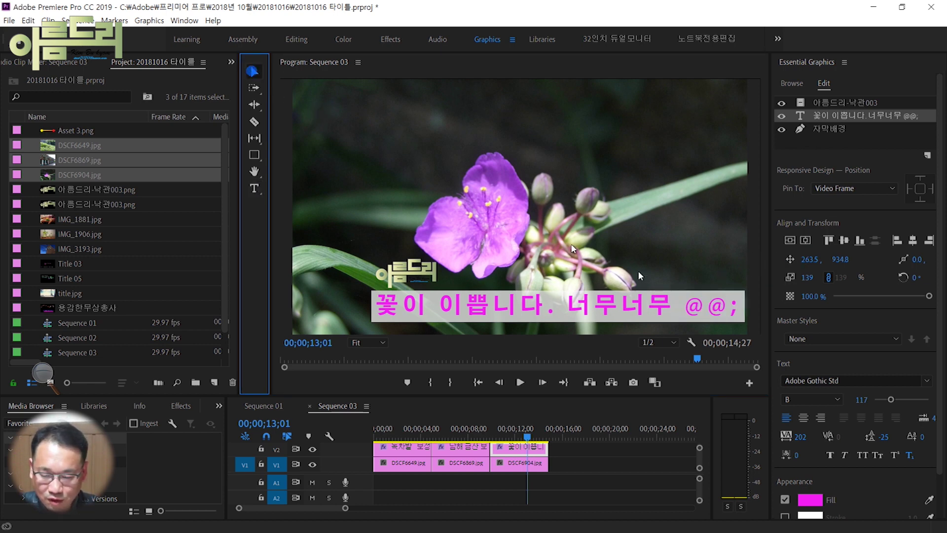
pyautogui.click(805, 241)
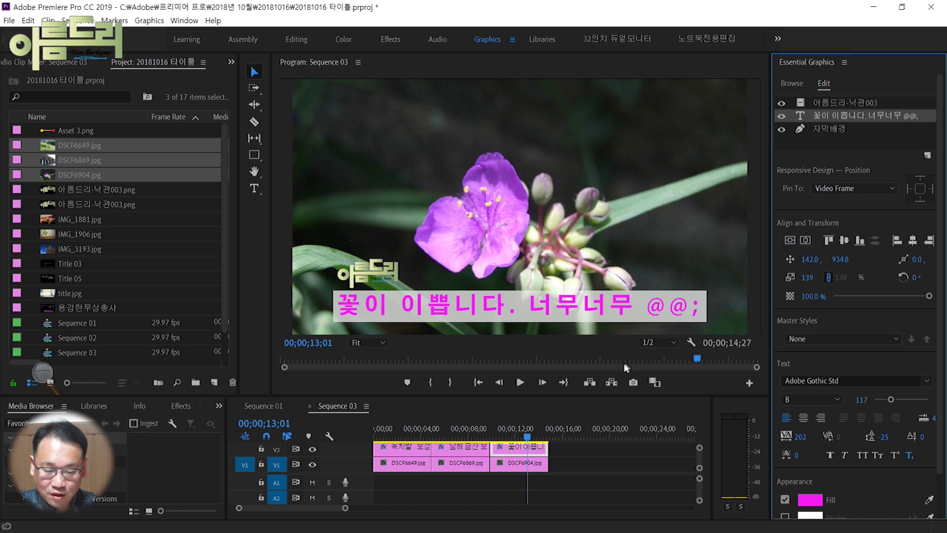
pyautogui.click(406, 430)
pyautogui.click(463, 430)
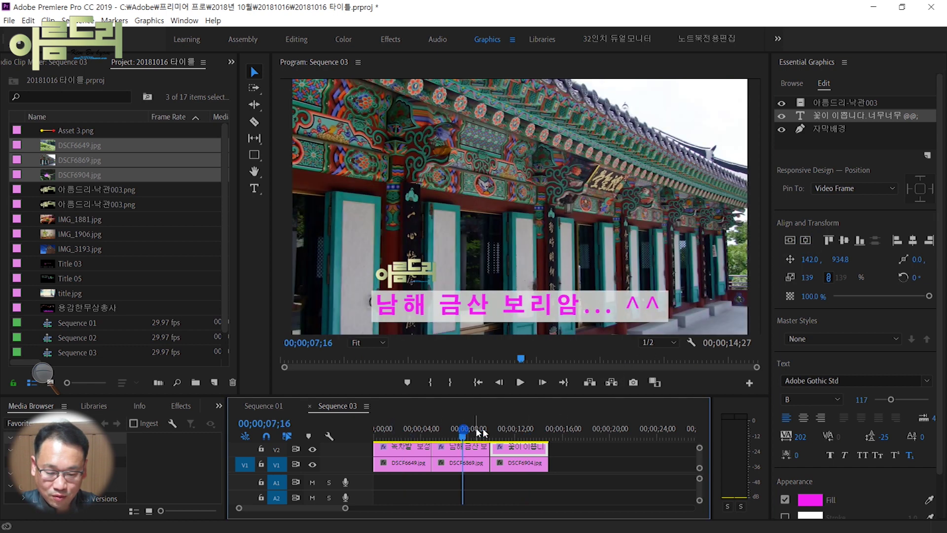
pyautogui.click(529, 429)
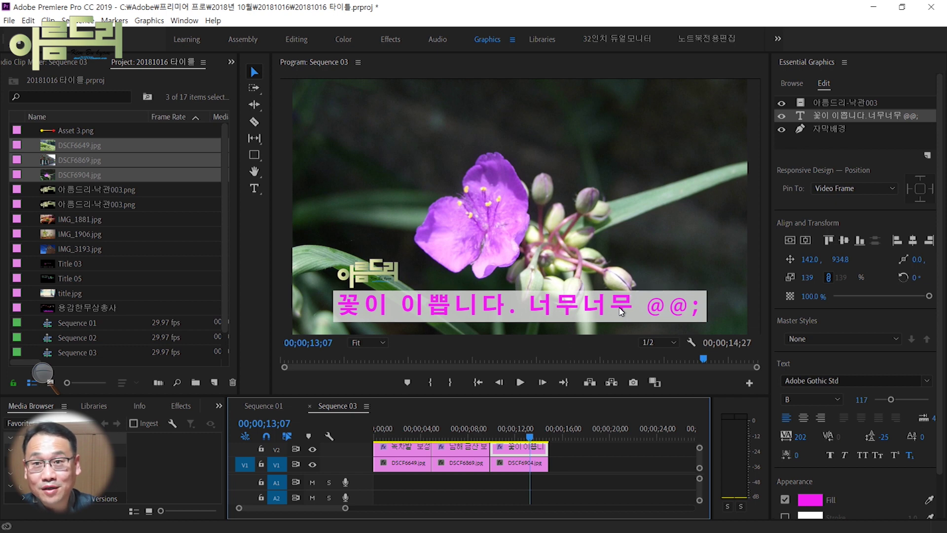
# At the sequence start, place the first caption's text at 23.5, 947.8 and turn on position animation for the text layer.
pyautogui.press('Home')
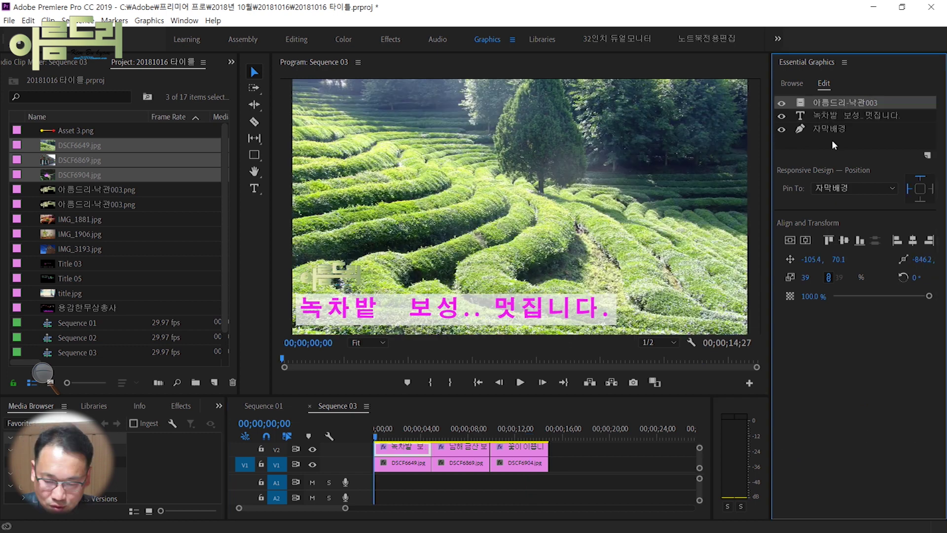
pyautogui.keyDown('shift'); pyautogui.click(830, 128); pyautogui.keyUp('shift')
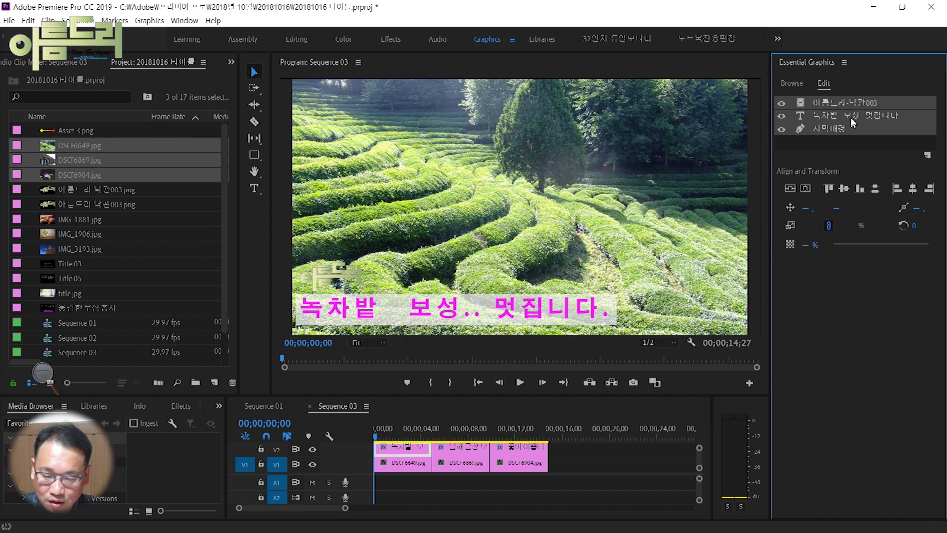
pyautogui.click(851, 114)
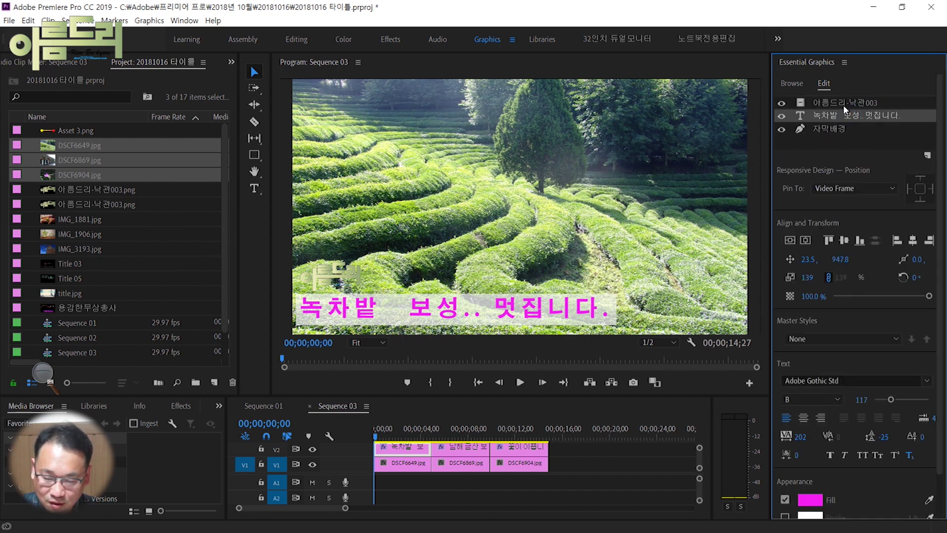
pyautogui.click(842, 103)
pyautogui.keyDown('shift'); pyautogui.click(834, 131); pyautogui.keyUp('shift')
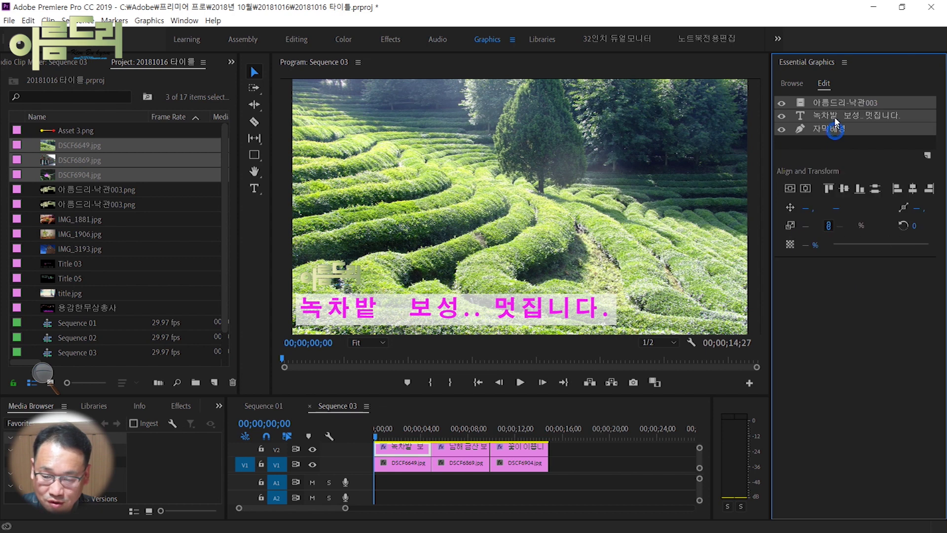
pyautogui.click(837, 117)
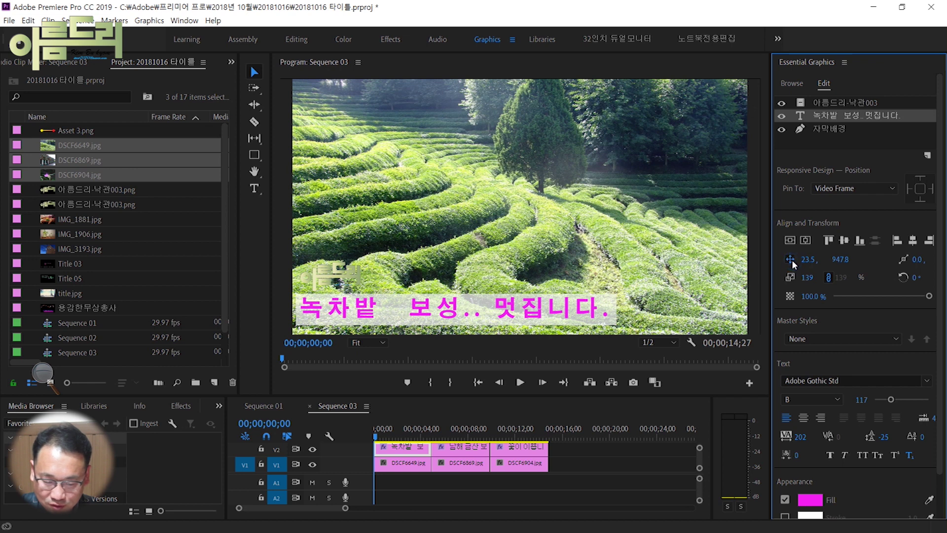
# Keyframe the first caption's text at about 1101.5, 197.8 at 00;00;03;09 and play back the motion from the start.
pyautogui.click(412, 434)
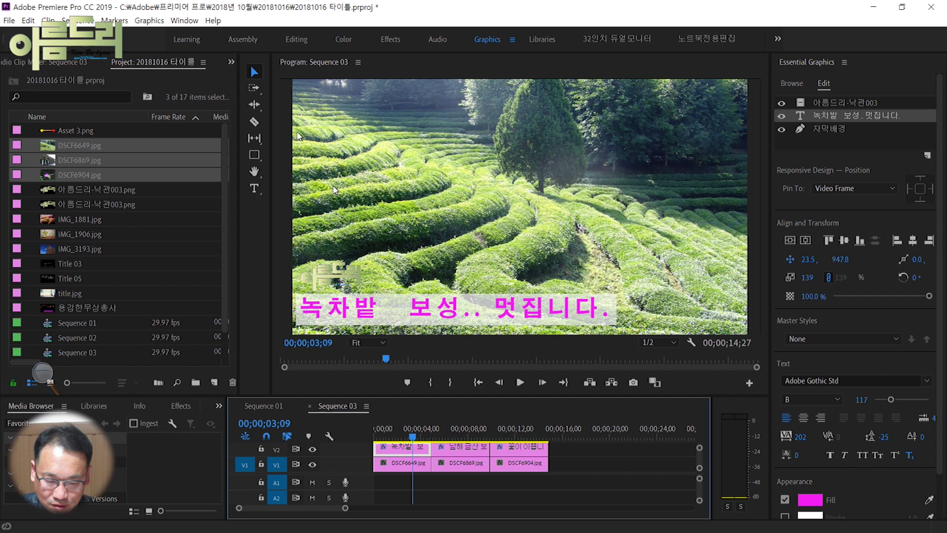
pyautogui.moveTo(434, 296); pyautogui.dragTo(771, 125)
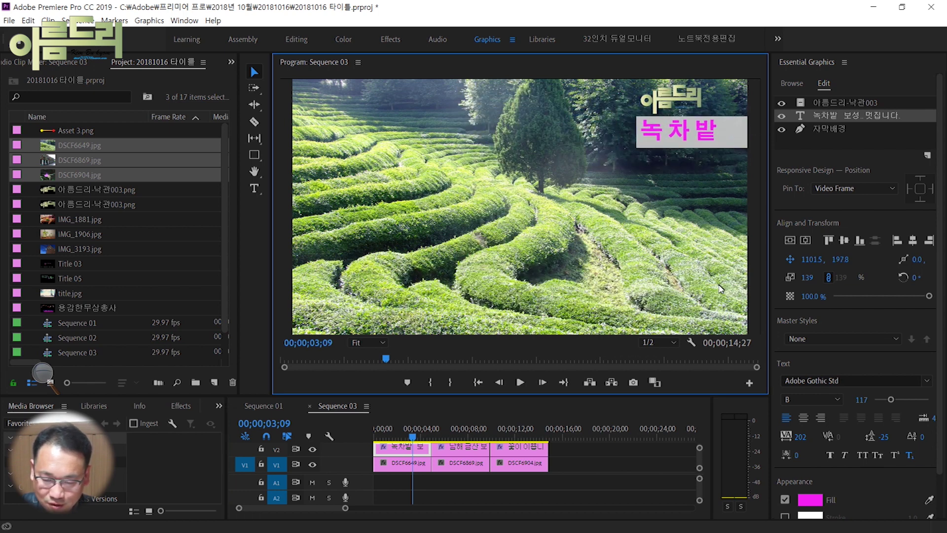
pyautogui.click(378, 434)
pyautogui.press('space')
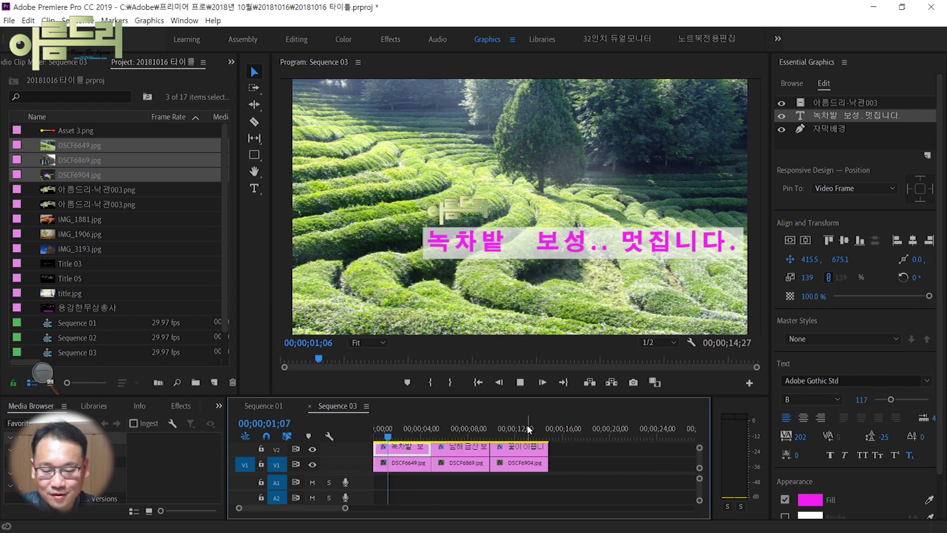
pyautogui.press('space')
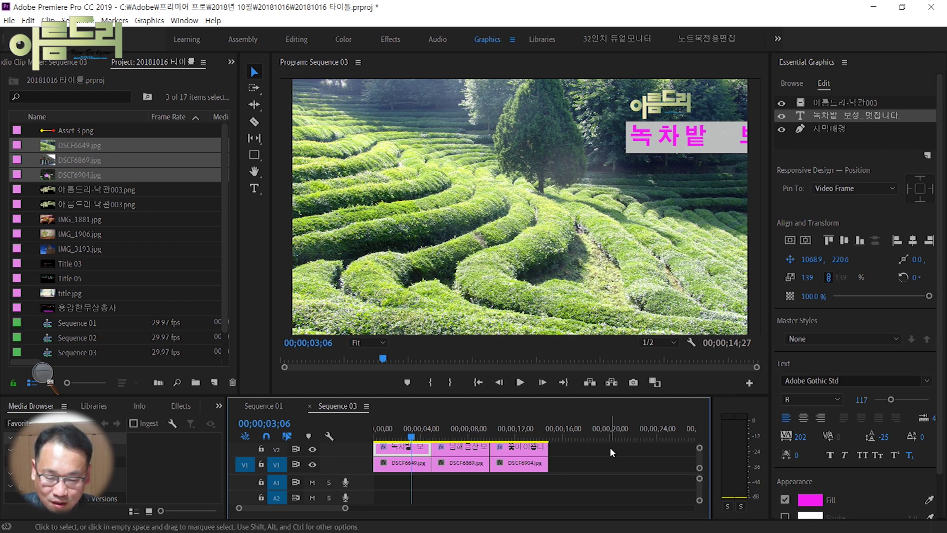
# Scale the first caption's logo to 29% and move the caption text back to about 123.8, 873.6 at 00;00;03;06.
pyautogui.moveTo(671, 146); pyautogui.dragTo(410, 285)
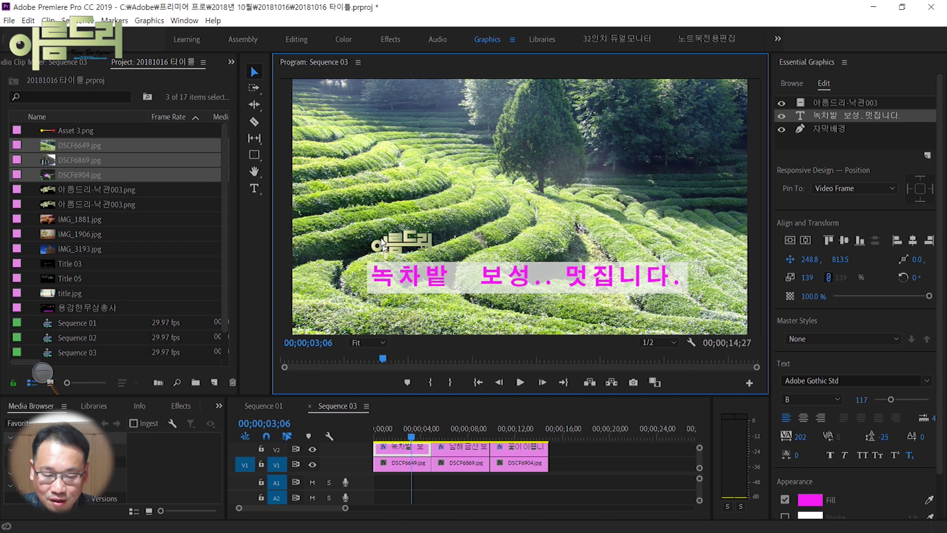
pyautogui.click(415, 248)
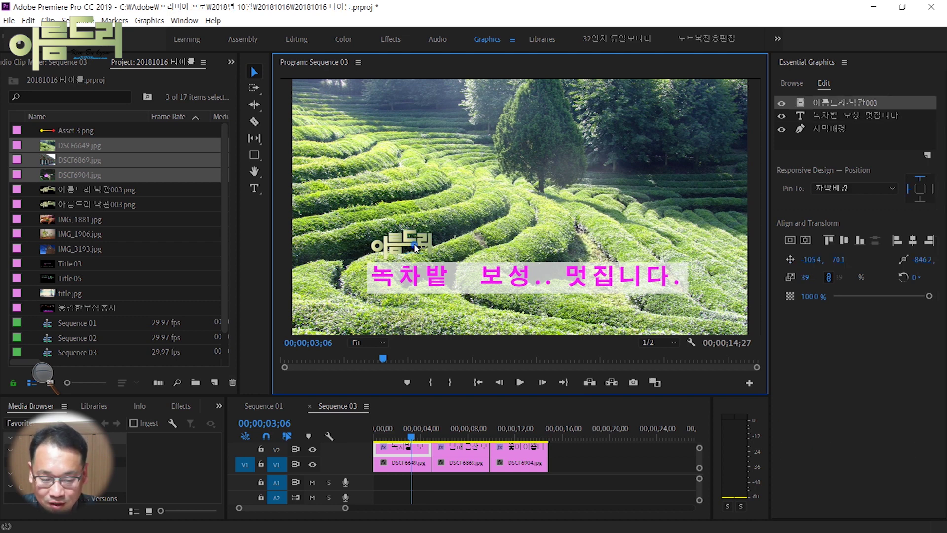
pyautogui.moveTo(431, 228); pyautogui.dragTo(403, 250)
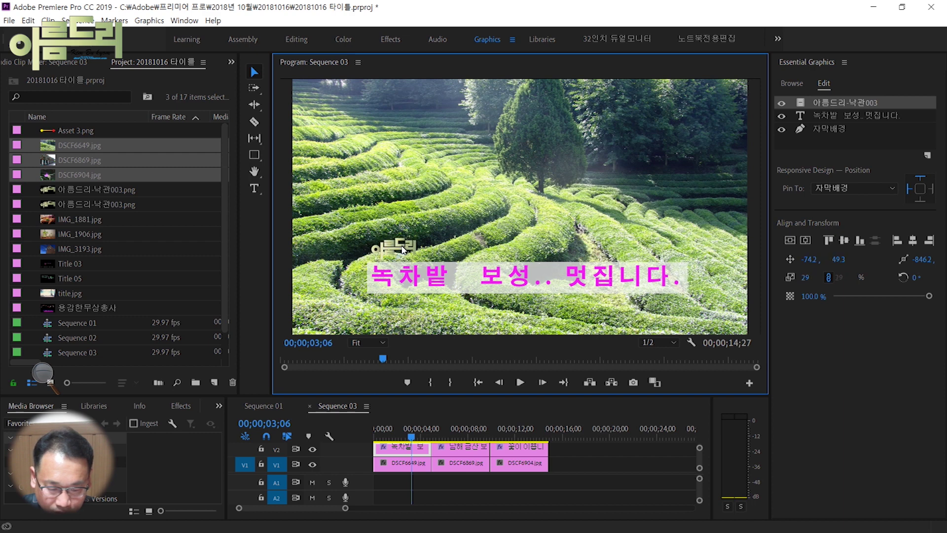
pyautogui.moveTo(447, 283); pyautogui.dragTo(407, 295)
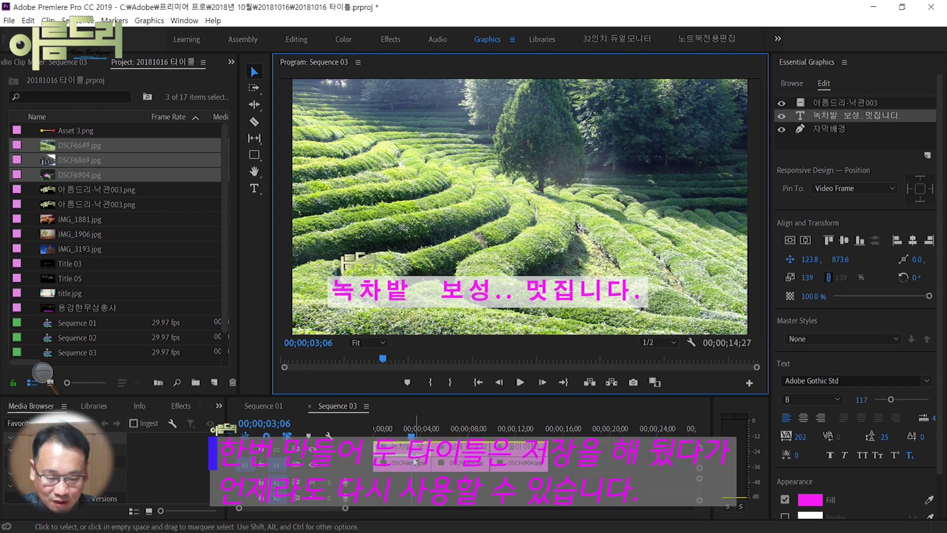
# Start exporting the first caption as a Motion Graphics Template with the Local Templates Folder as its destination.
pyautogui.click(397, 450)
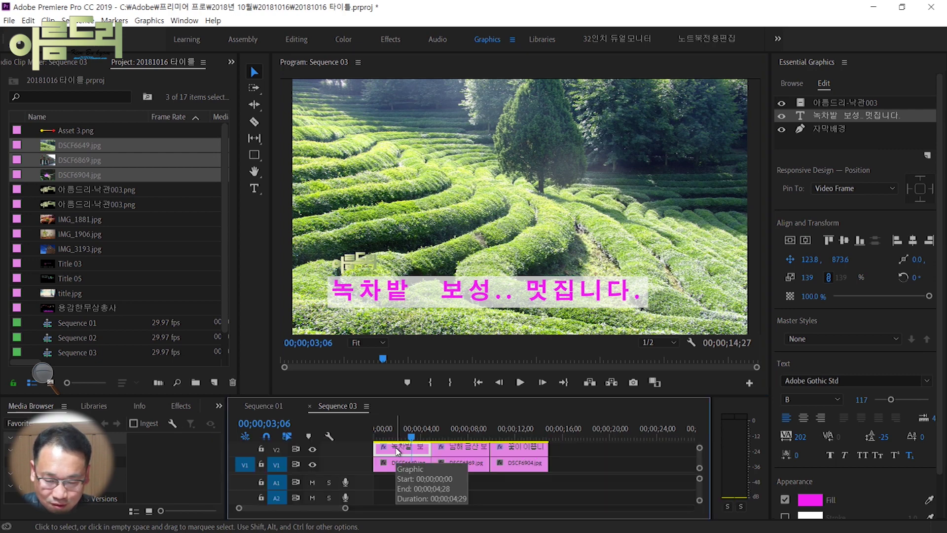
pyautogui.rightClick(397, 450)
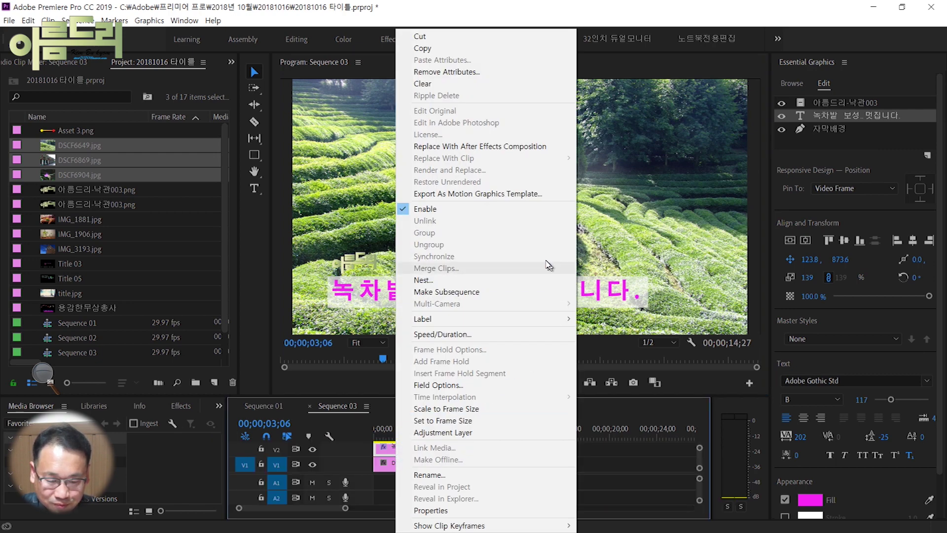
pyautogui.click(493, 195)
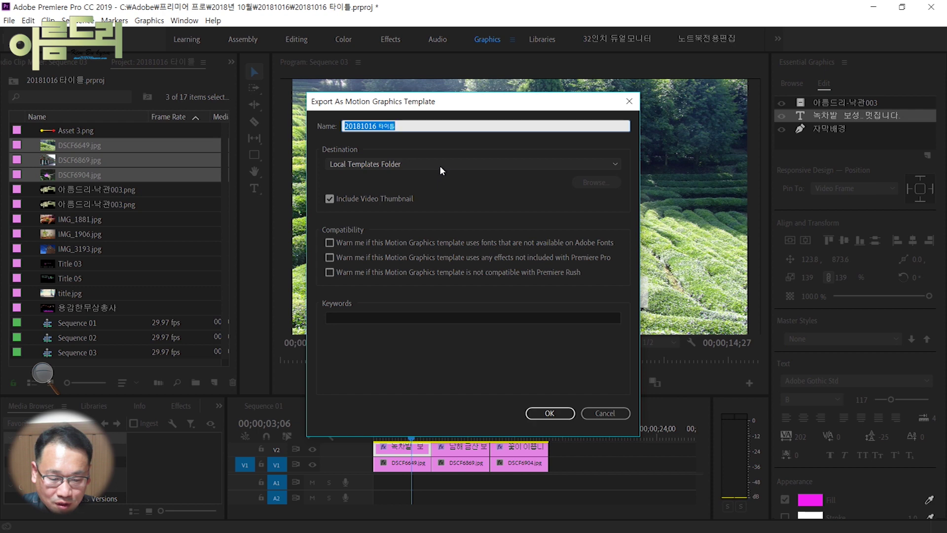
pyautogui.click(439, 164)
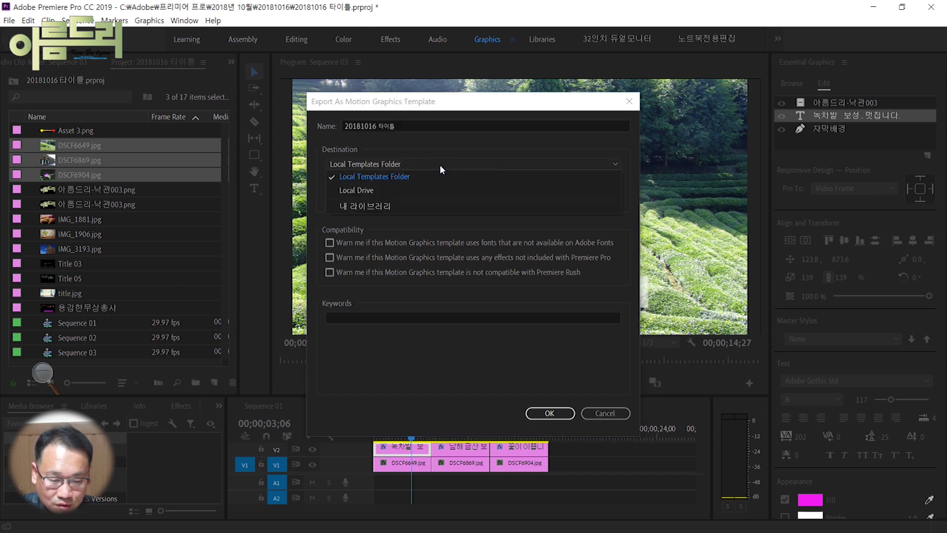
pyautogui.click(440, 165)
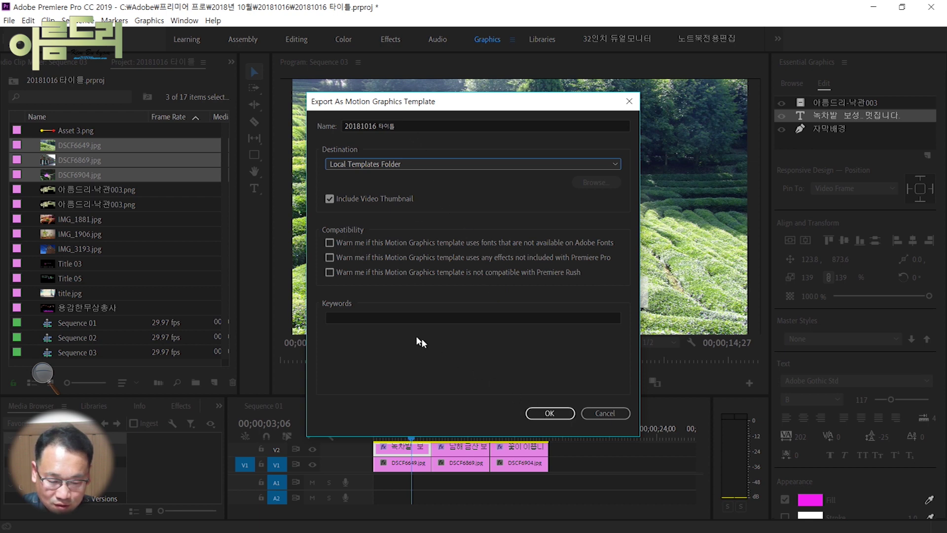
# Add the keyword 연습용 타이틀 to the Motion Graphics Template and finish the export.
pyautogui.click(394, 317)
pyautogui.write('ㅅㄷ')
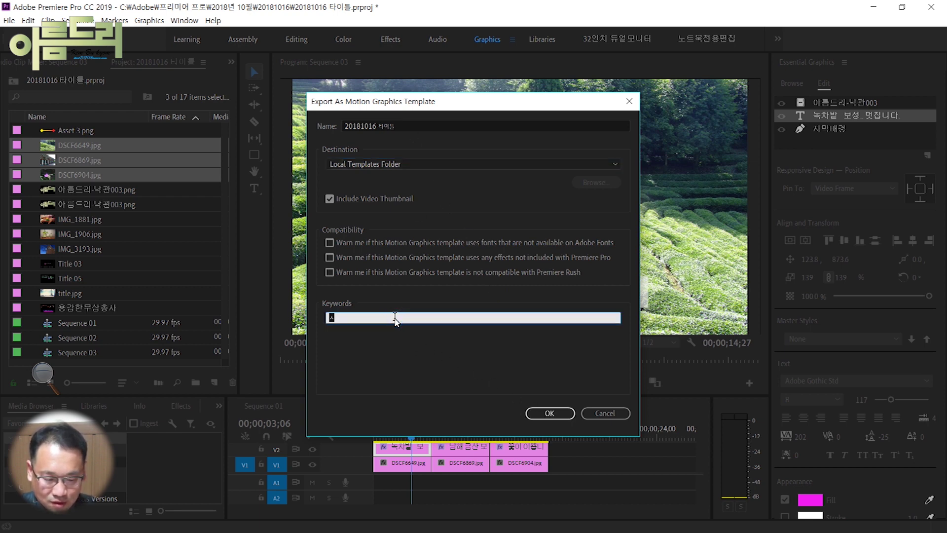
pyautogui.press('BackSpace')
pyautogui.press('BackSpace')
pyautogui.write('연스')
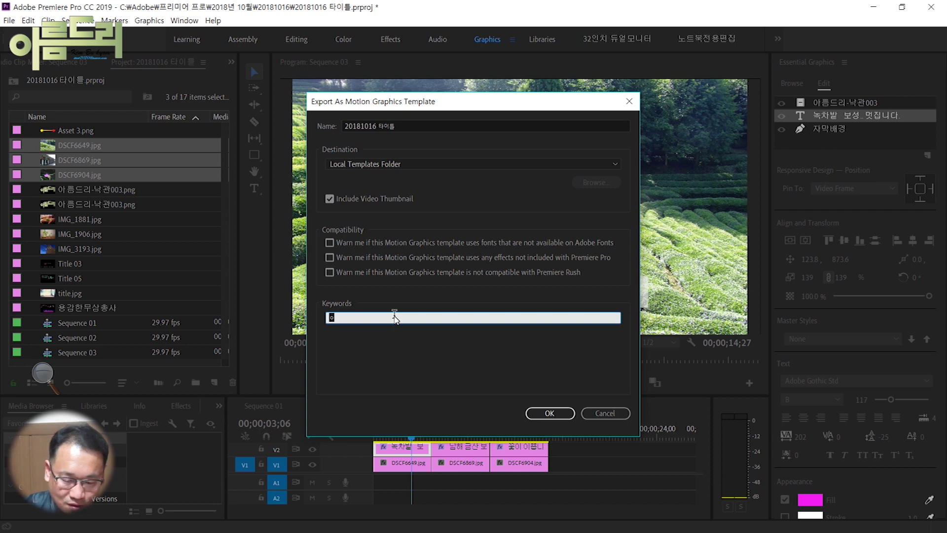
pyautogui.write('습용 타이틀')
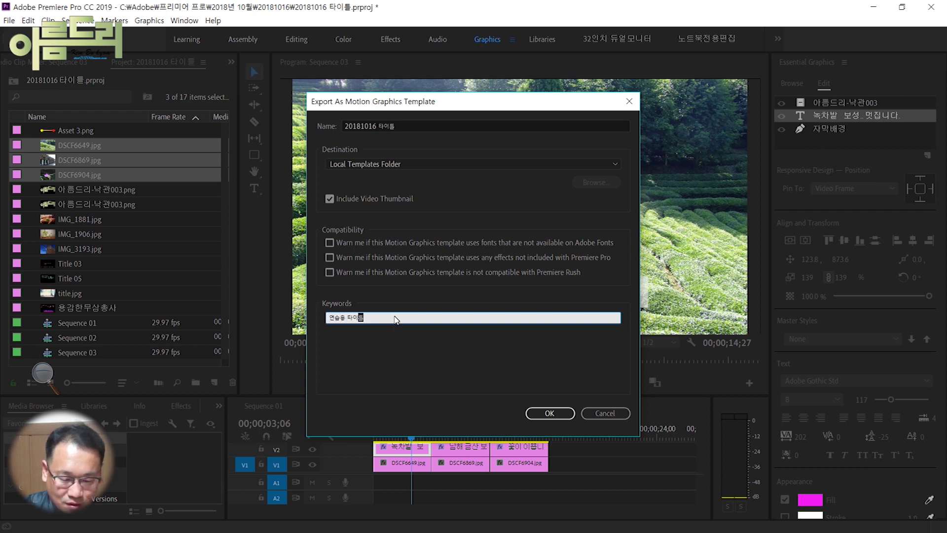
pyautogui.press('Return')
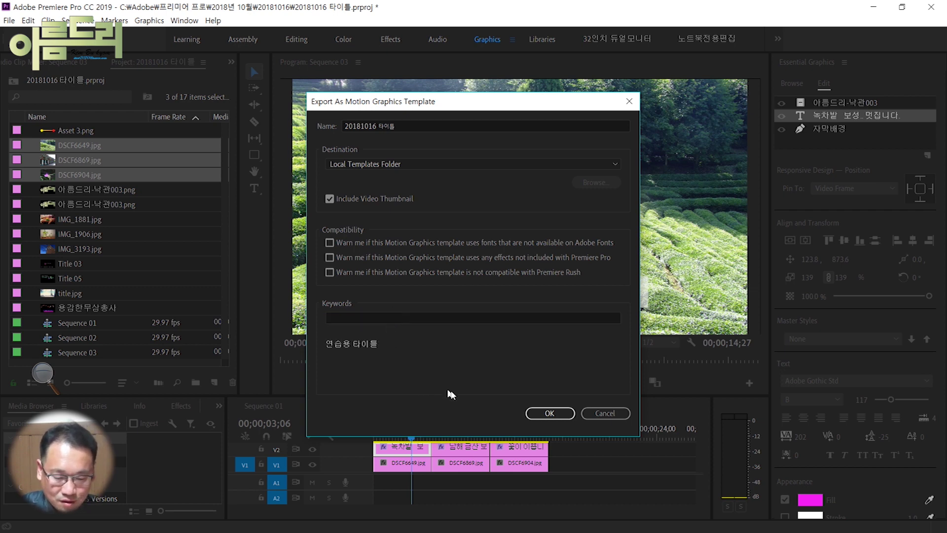
pyautogui.click(545, 413)
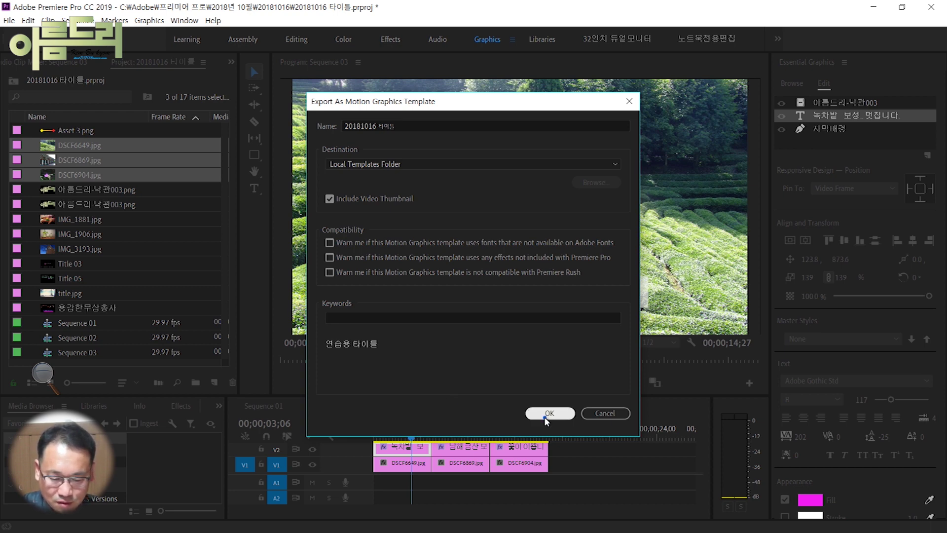
pyautogui.click(553, 414)
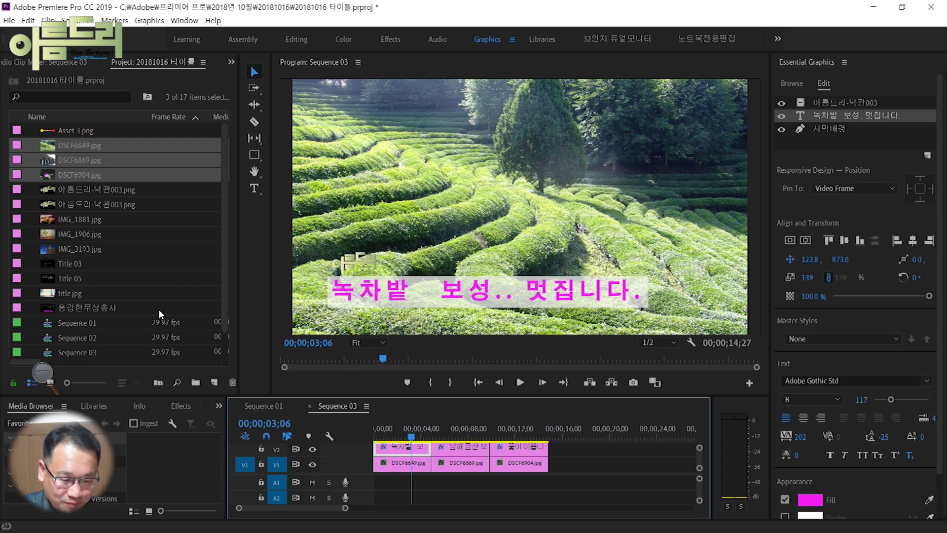
# Browse the saved templates and delete the caption placed above IMG_1881.jpg.
pyautogui.click(786, 84)
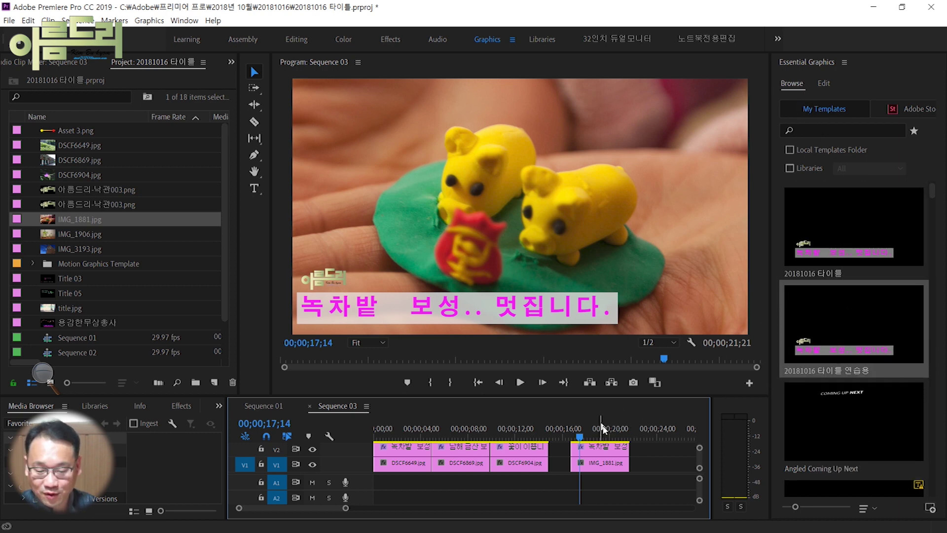
pyautogui.click(606, 450)
pyautogui.press('Delete')
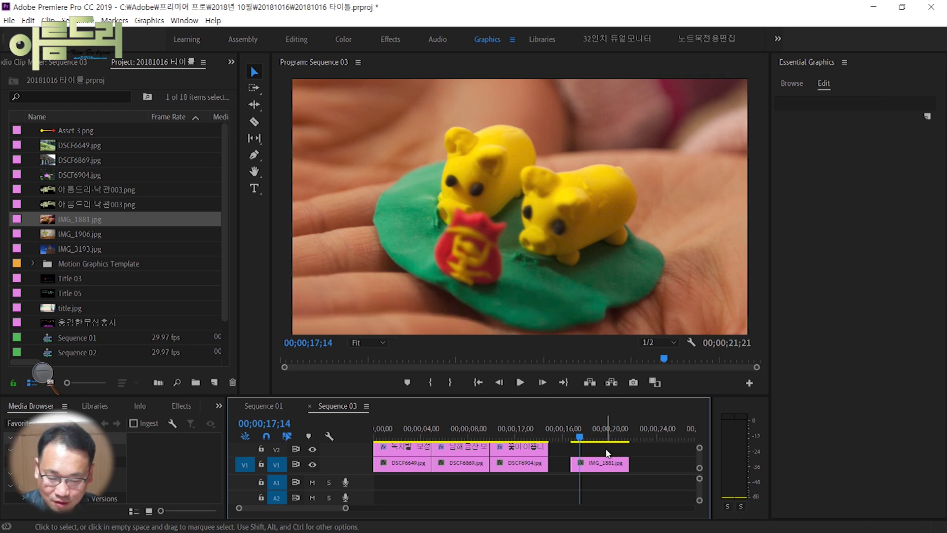
# Place the saved template 20181016 타이틀 연습용 on V2 above IMG_1881.jpg and play back its animation.
pyautogui.click(591, 430)
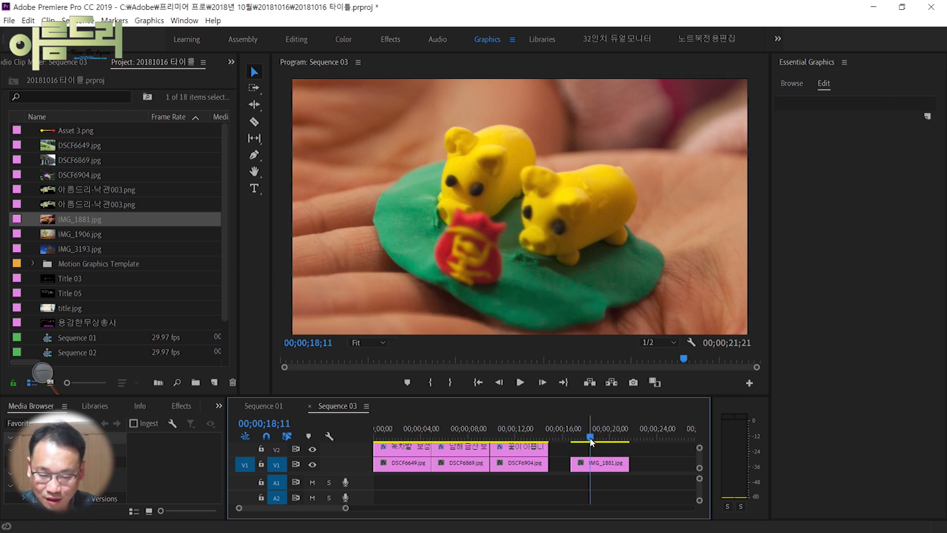
pyautogui.click(792, 84)
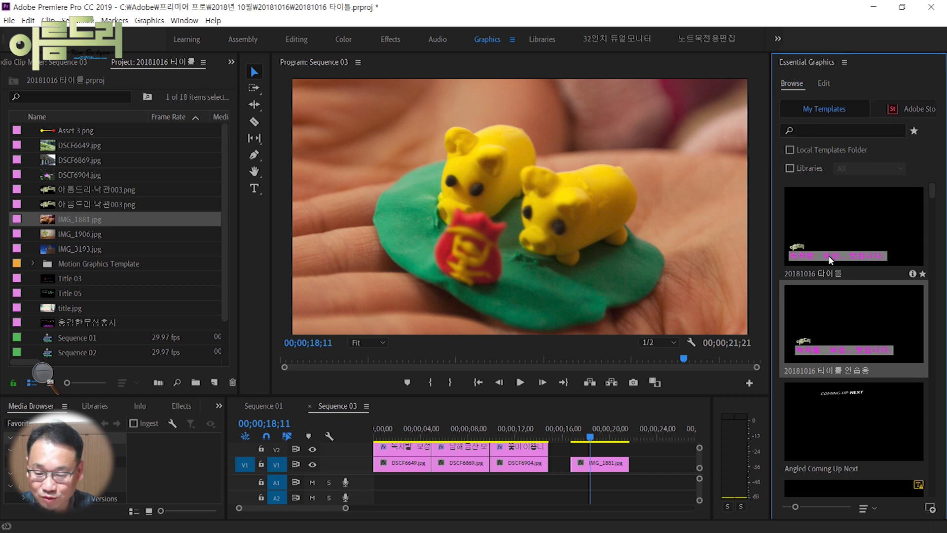
pyautogui.moveTo(832, 343); pyautogui.dragTo(578, 458)
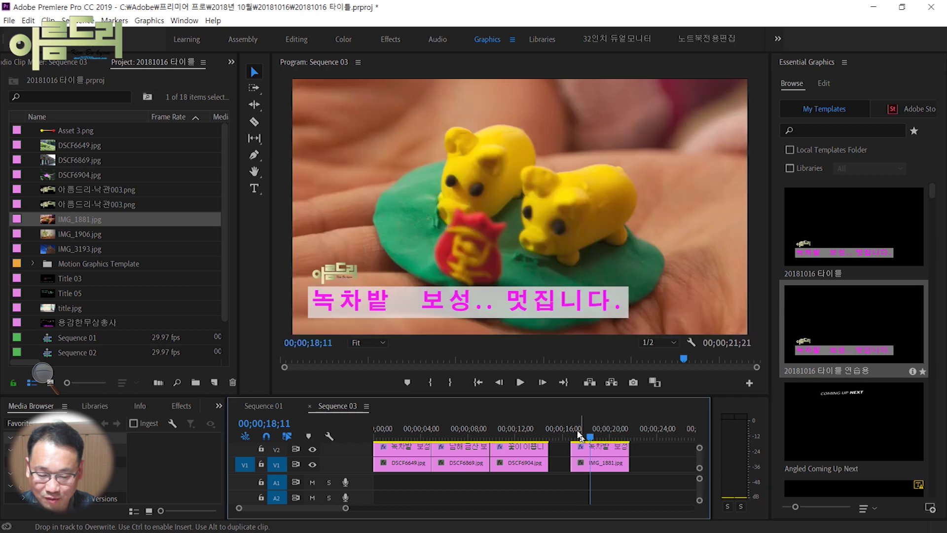
pyautogui.click(578, 429)
pyautogui.press('space')
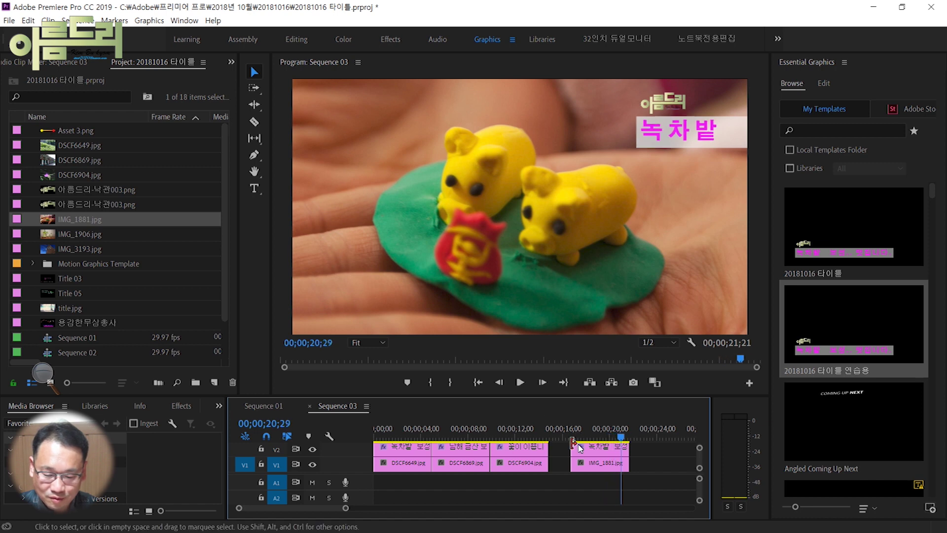
# At 00;00;17;09, replace the text of the caption over IMG_1881.jpg with "아기돼지 두마리.. 복 받으세요", removing the surplus space before 받으세요.
pyautogui.click(572, 428)
pyautogui.press('Right')
pyautogui.press('Right')
pyautogui.press('Right')
pyautogui.press('Right')
pyautogui.press('Right')
pyautogui.press('Right')
pyautogui.press('Right')
pyautogui.press('Right')
pyautogui.press('Right')
pyautogui.press('Right')
pyautogui.press('Right')
pyautogui.press('Right')
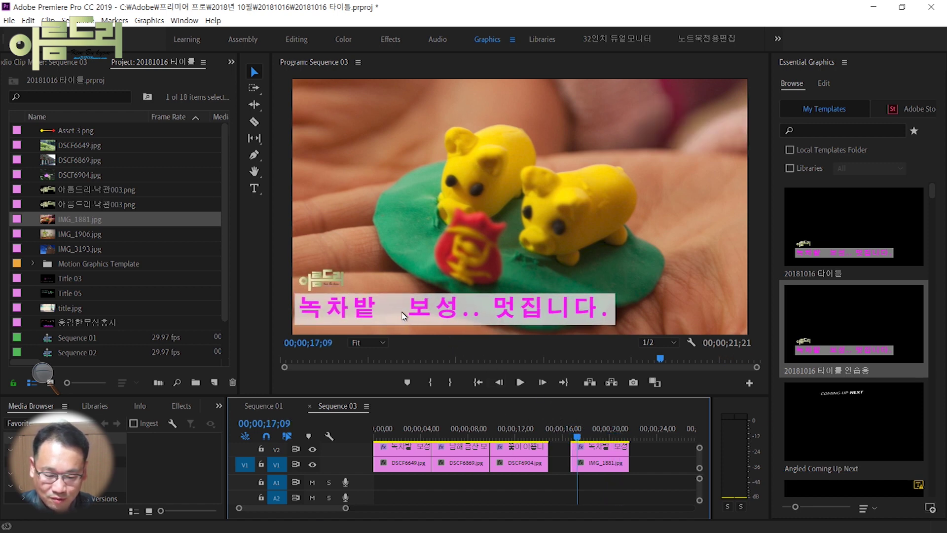
pyautogui.click(254, 189)
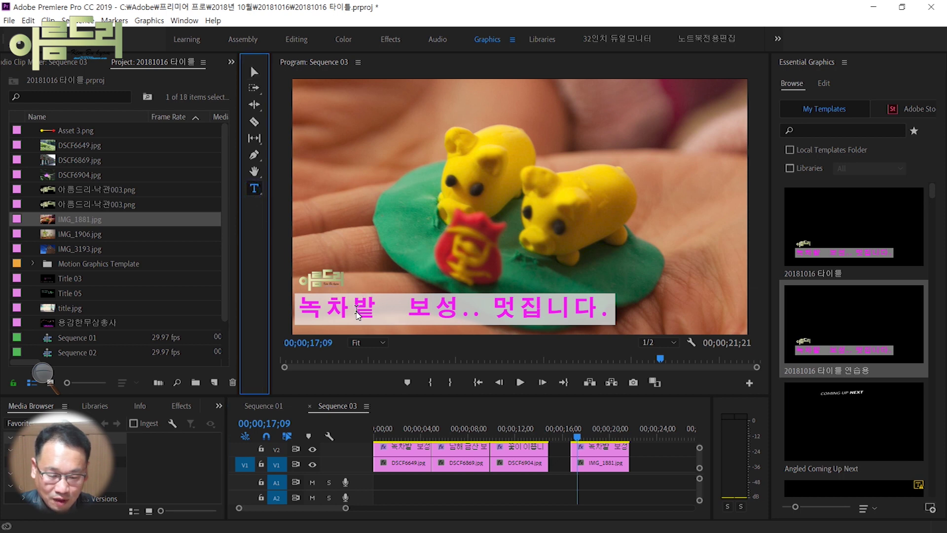
pyautogui.click(348, 308)
pyautogui.moveTo(539, 309); pyautogui.dragTo(611, 306)
pyautogui.write('아기돼지')
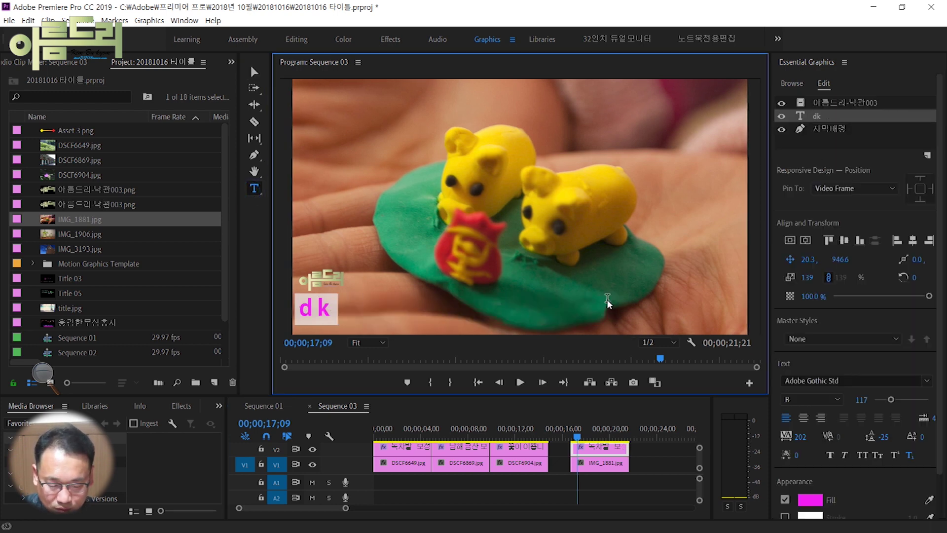
pyautogui.write(' 두마리..')
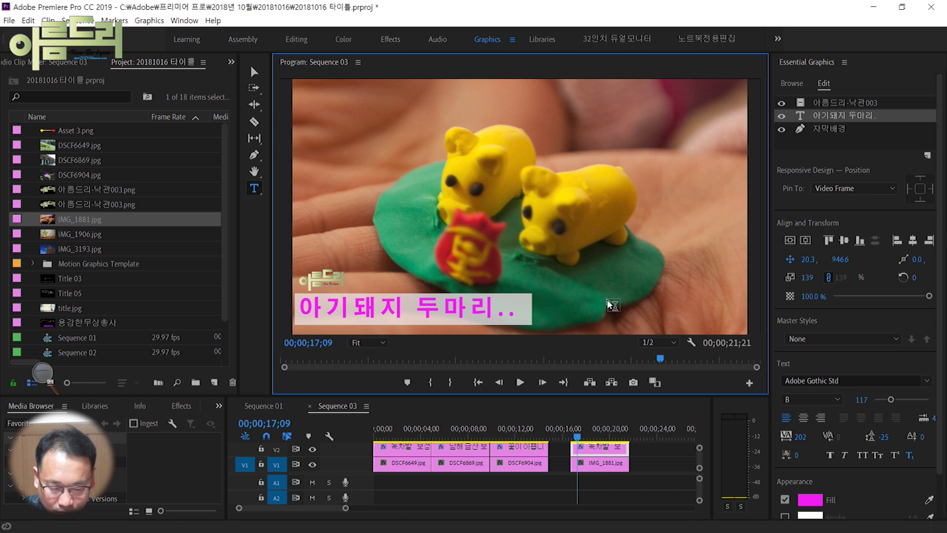
pyautogui.write(' 복 받으세요')
pyautogui.press('Left')
pyautogui.press('Left')
pyautogui.press('Left')
pyautogui.press('Left')
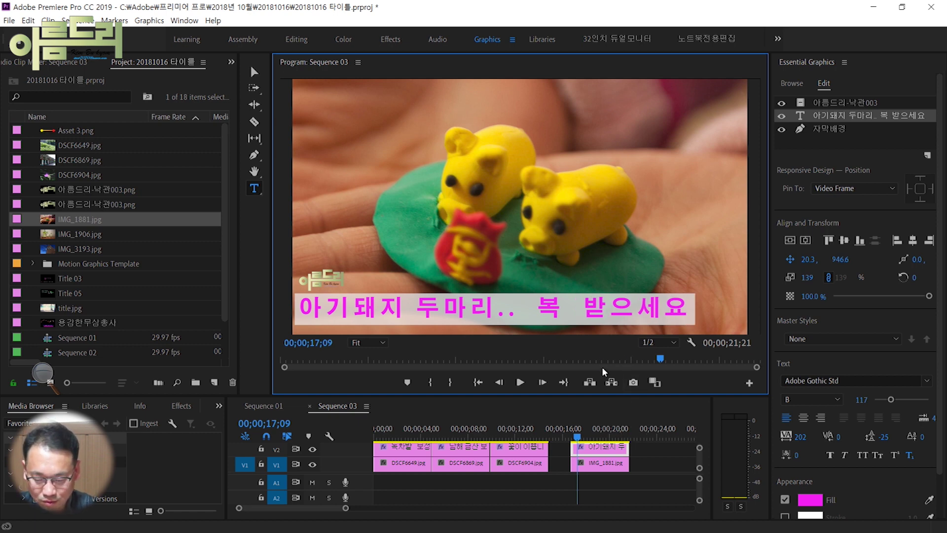
pyautogui.press('BackSpace')
# Play back the reworded caption over IMG_1881.jpg from near the start of its clip to 00;00;19;22.
pyautogui.click(578, 430)
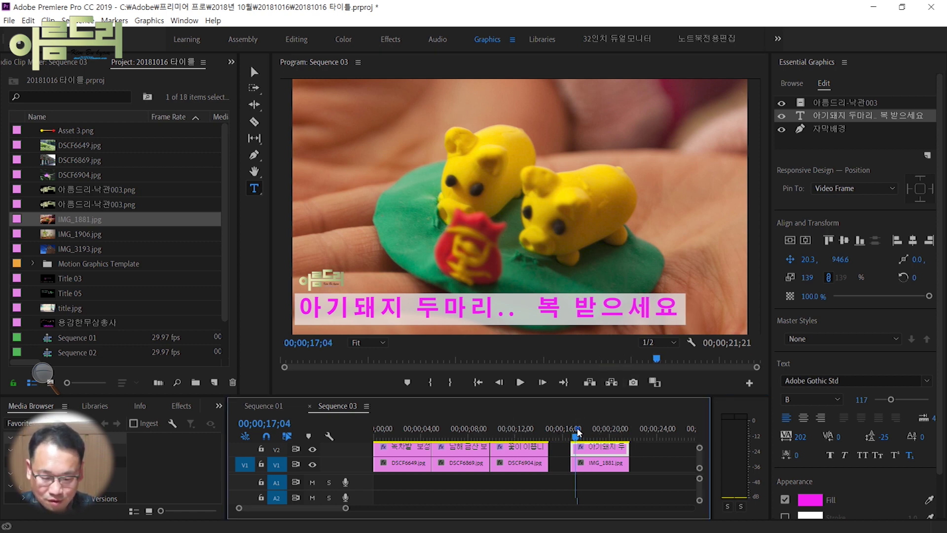
pyautogui.press('space')
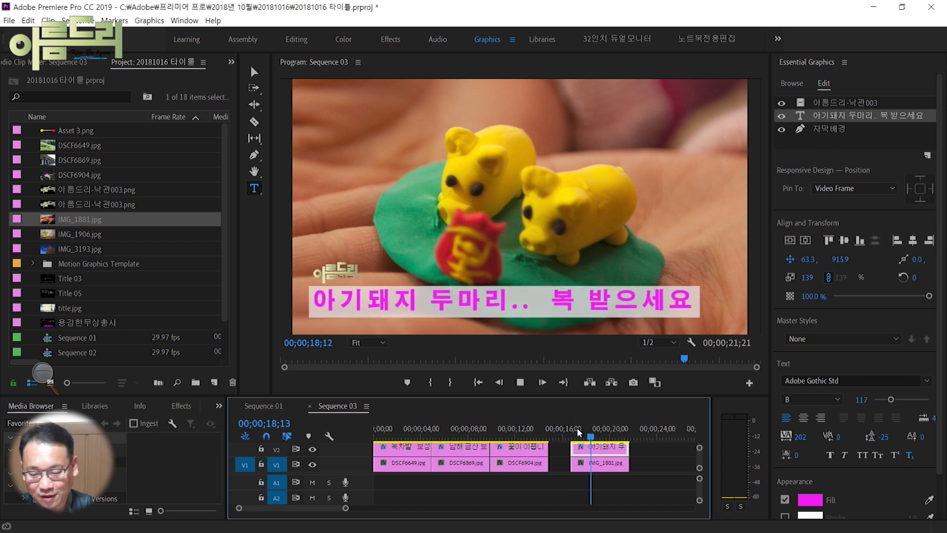
pyautogui.press('space')
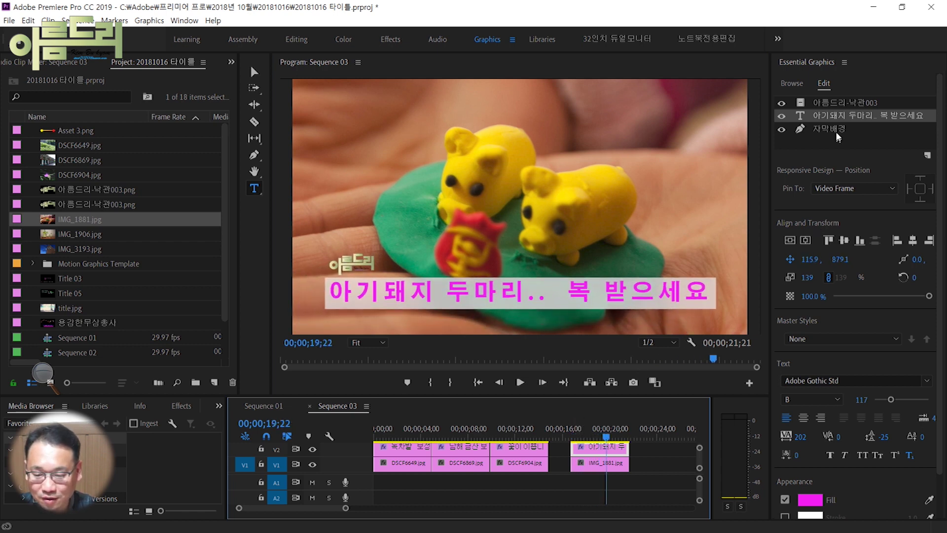
# Change the fill colour of the text layer 아기돼지 두마리.. 복 받으세요 to blue-violet.
pyautogui.click(840, 119)
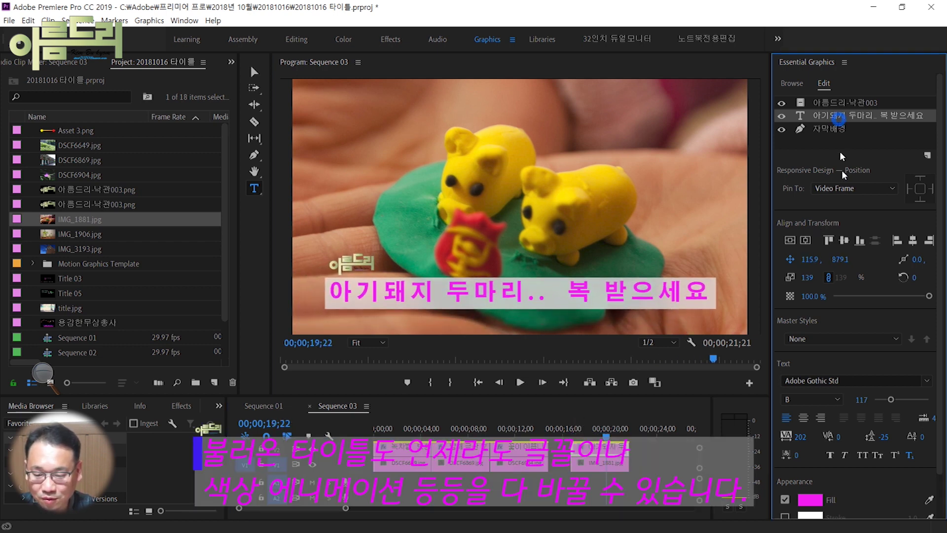
pyautogui.click(814, 503)
pyautogui.click(537, 345)
pyautogui.press('Return')
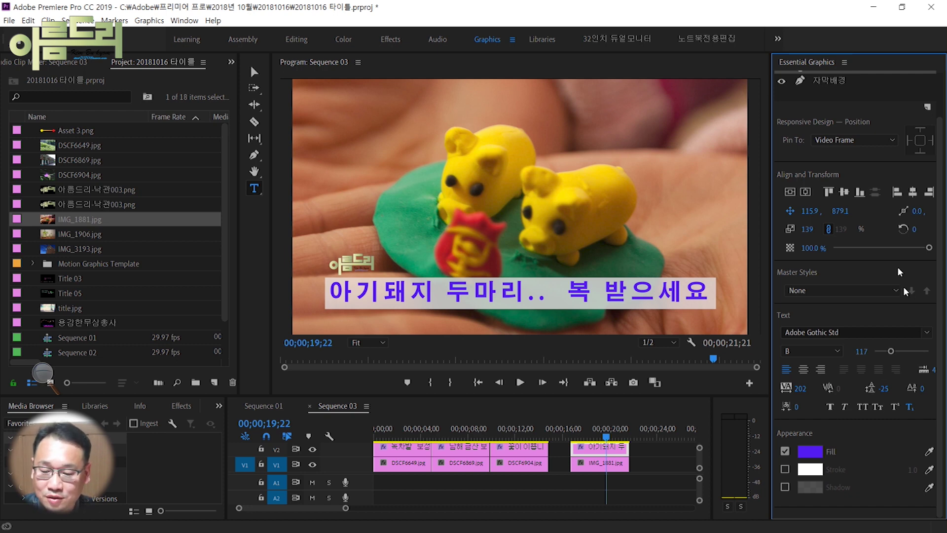
pyautogui.scroll(2, 859, 216)
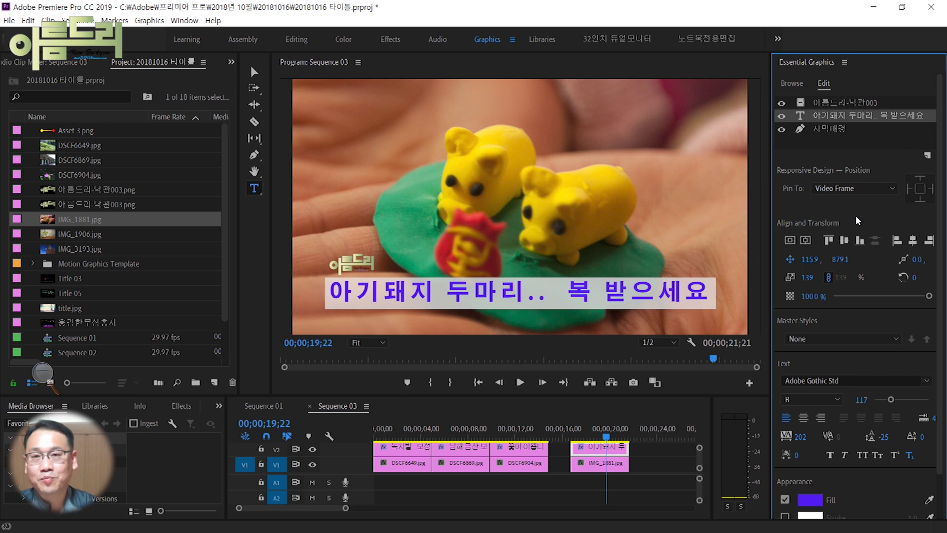